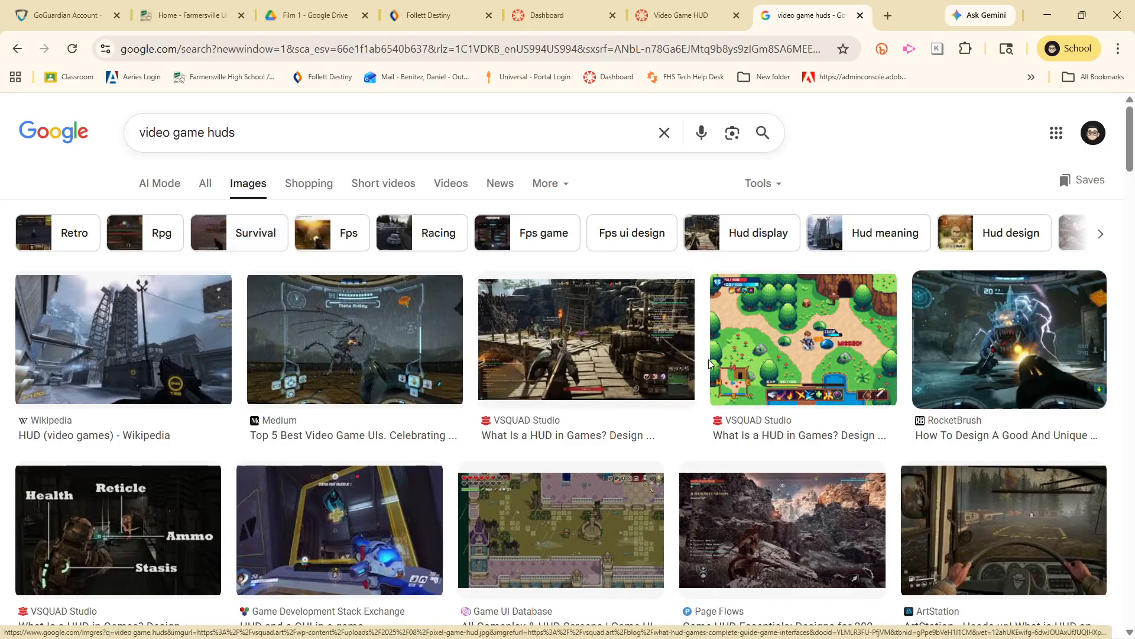
# Examine the video game HUD image results, previewing the Medium, VSQUAD Studio pixel-art and ArtStation driving examples for interface layouts
pyautogui.click(372, 362)
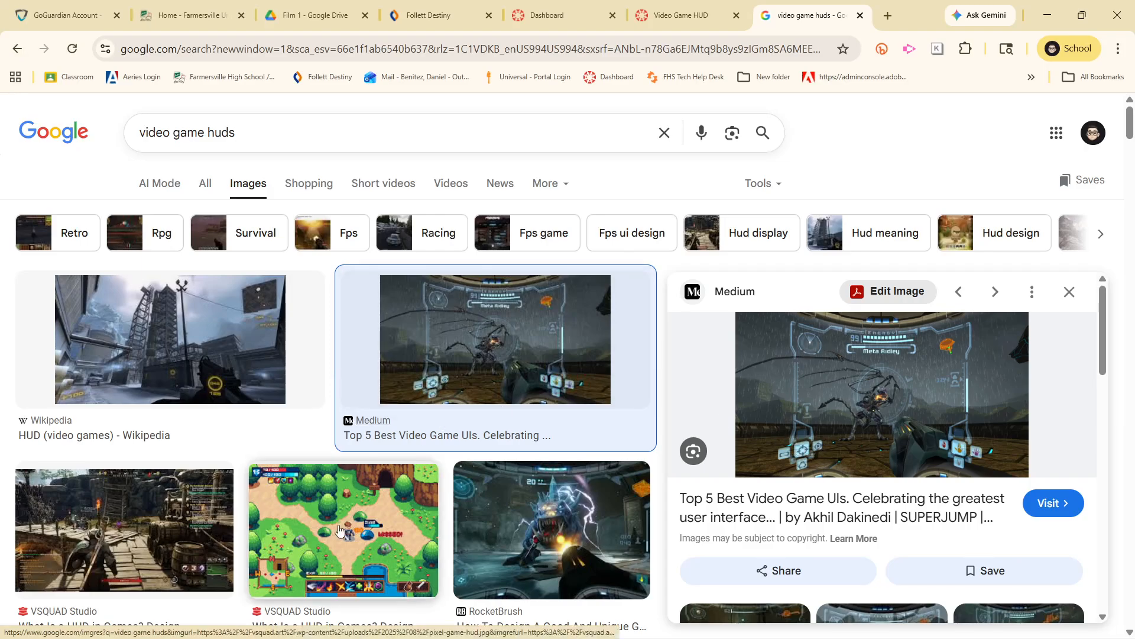
pyautogui.click(335, 570)
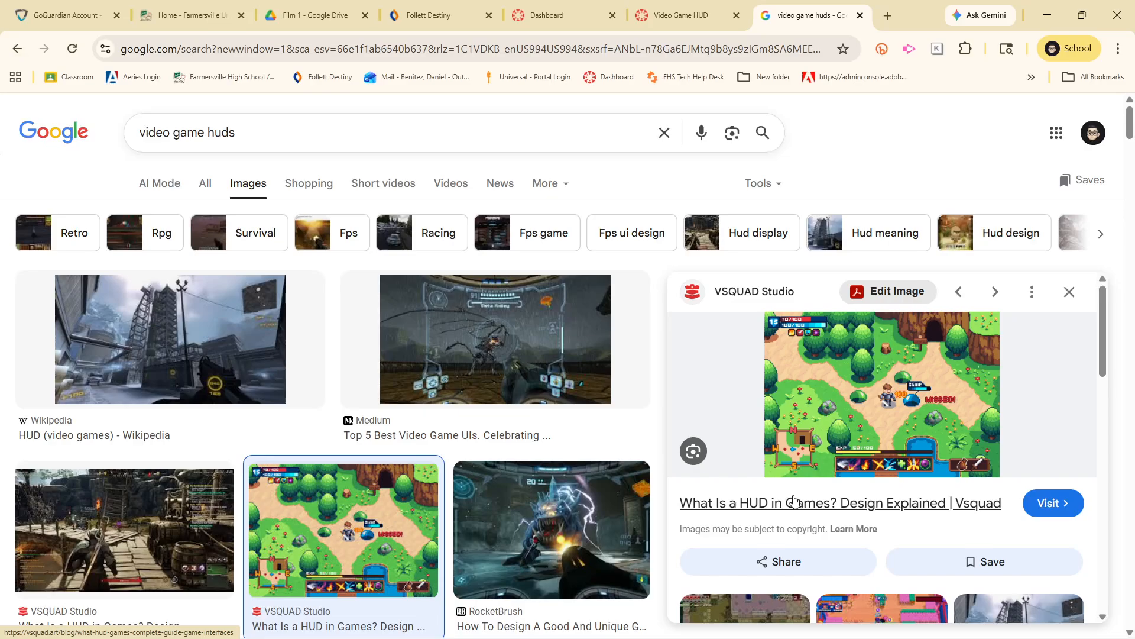
pyautogui.click(1070, 292)
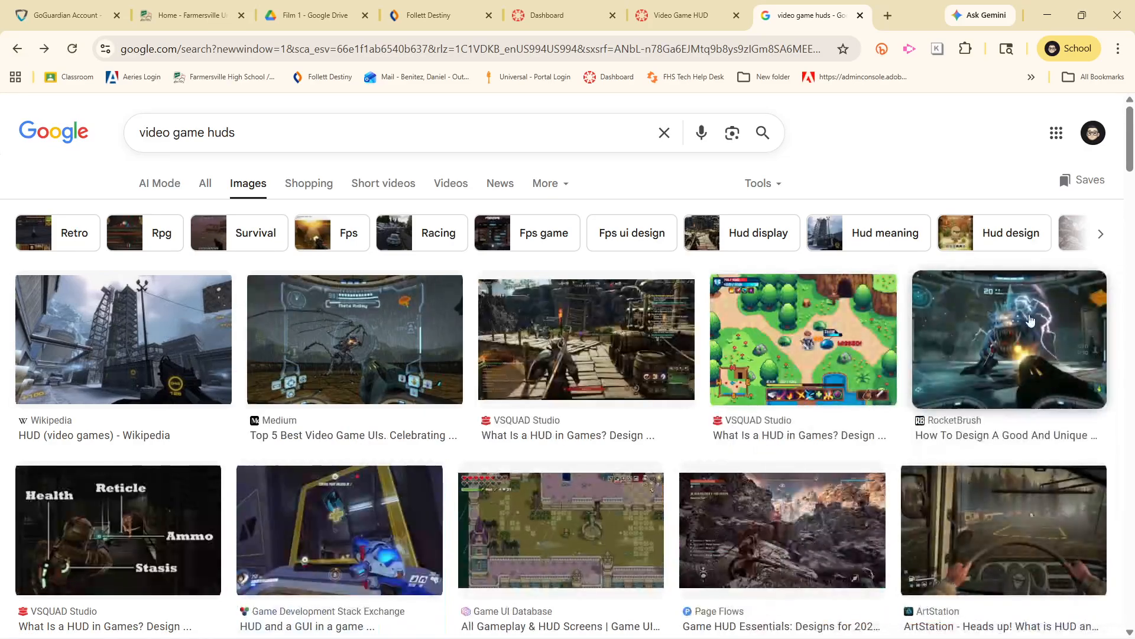
pyautogui.scroll(-3, 1005, 355)
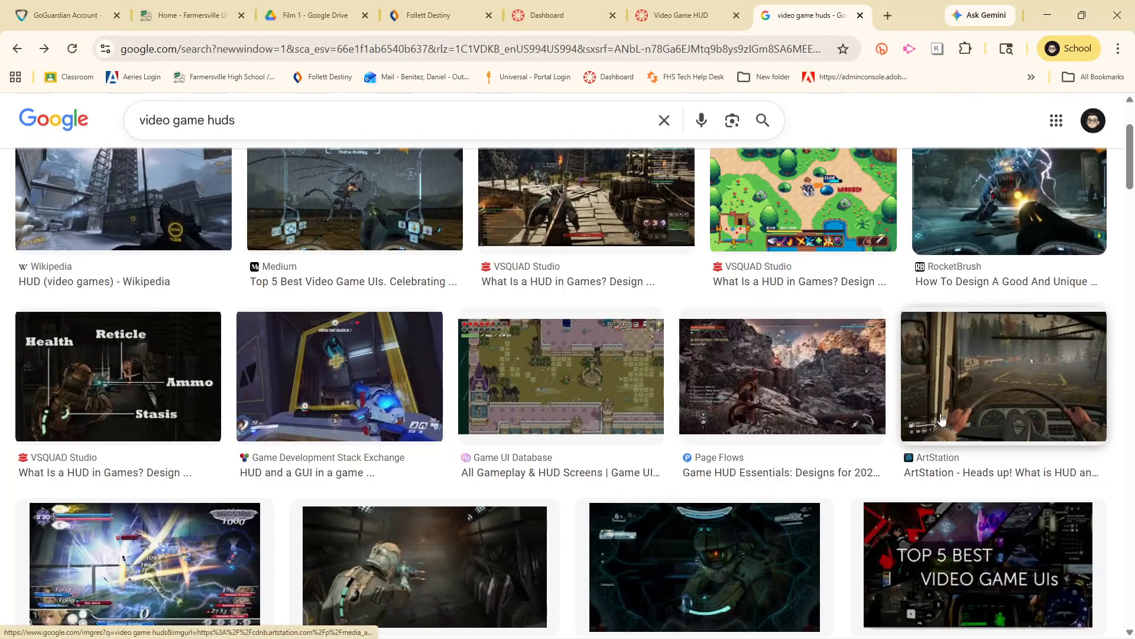
pyautogui.click(926, 424)
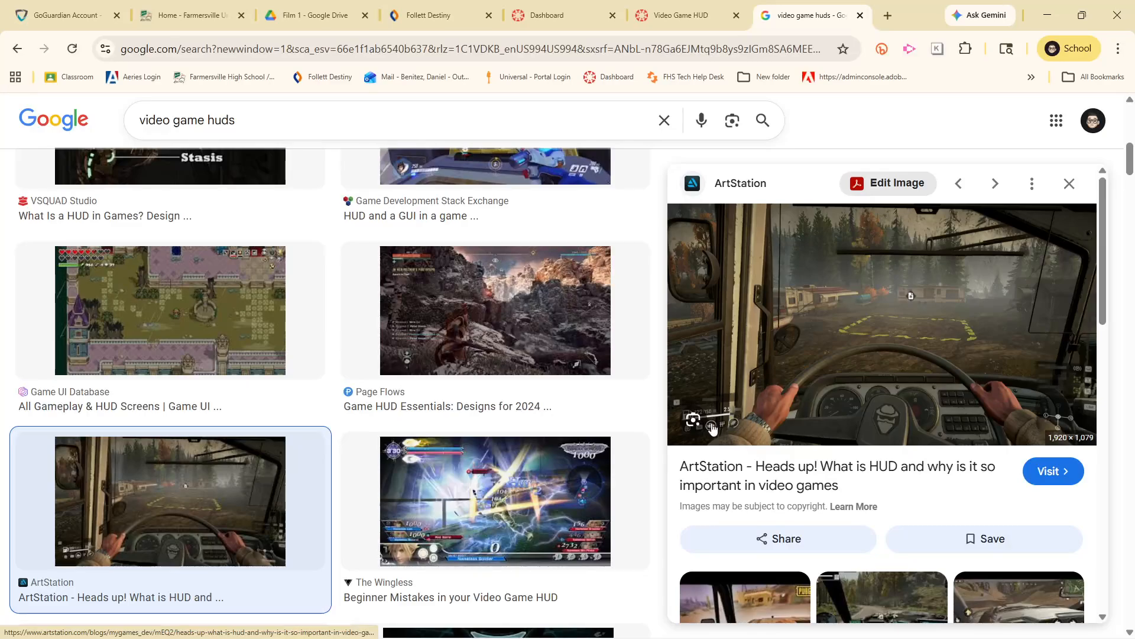
pyautogui.scroll(-5, 723, 441)
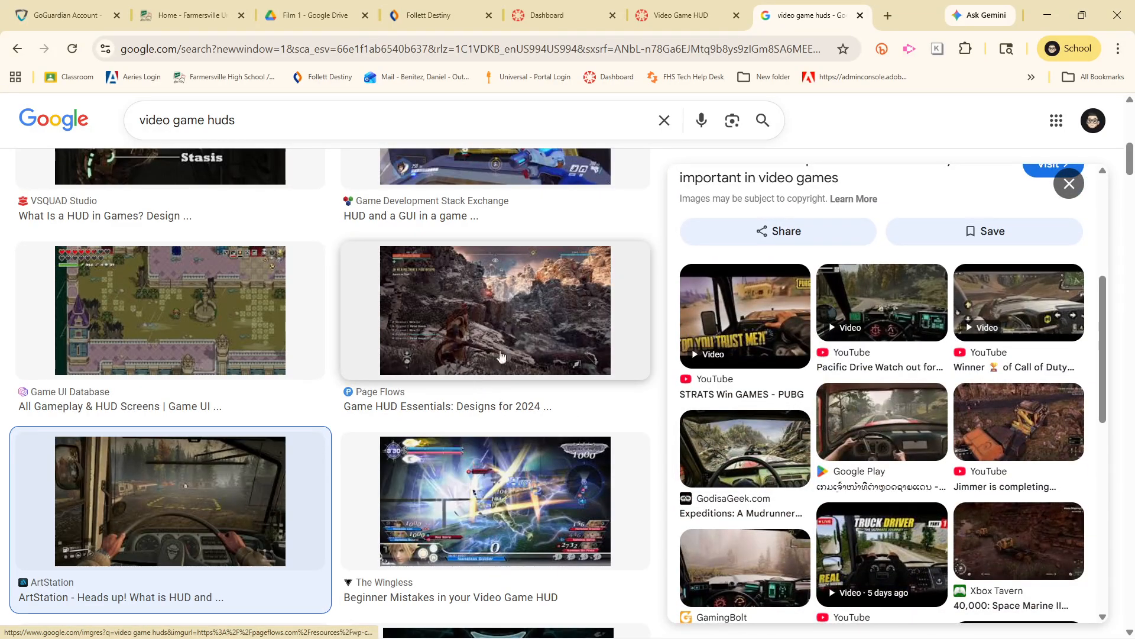
pyautogui.click(1069, 185)
pyautogui.scroll(-3, 717, 459)
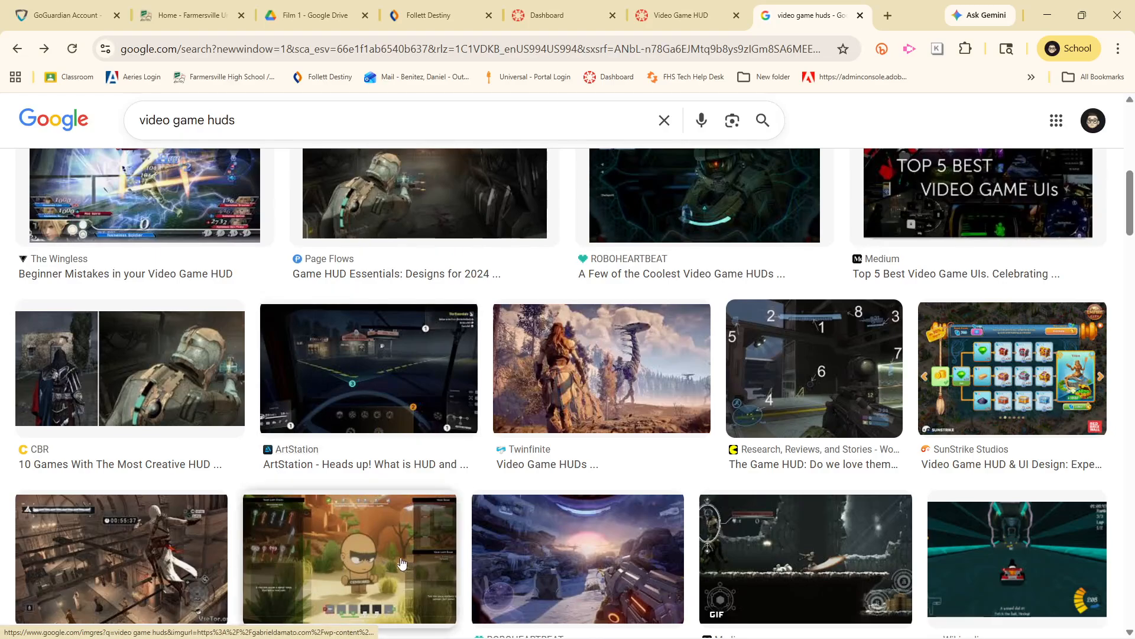
pyautogui.scroll(-13, 448, 537)
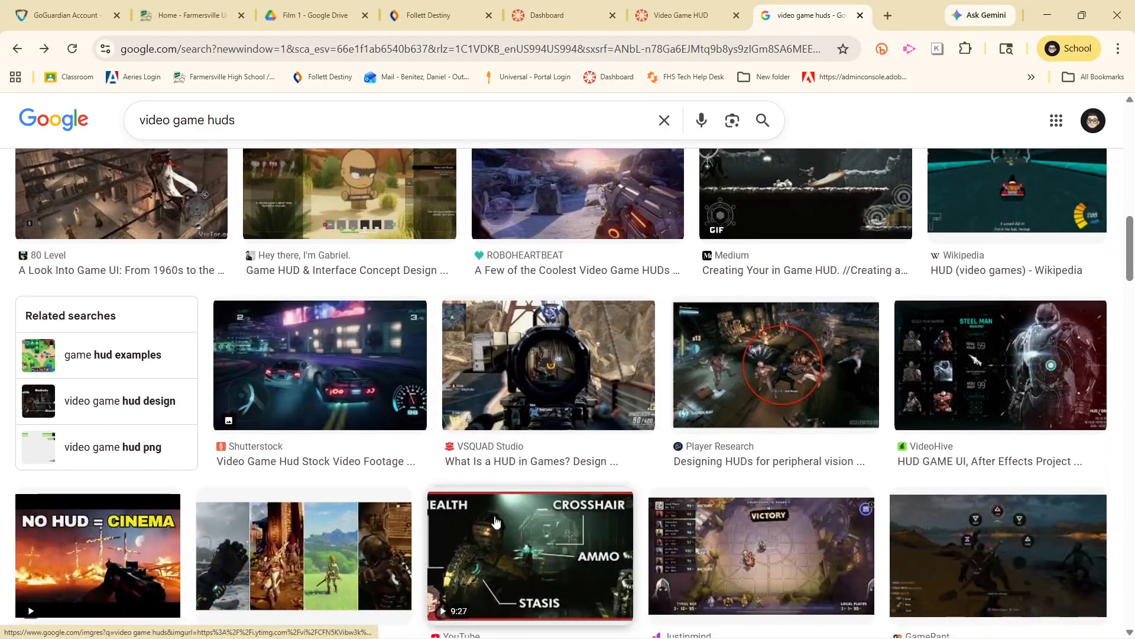
pyautogui.scroll(-1, 484, 515)
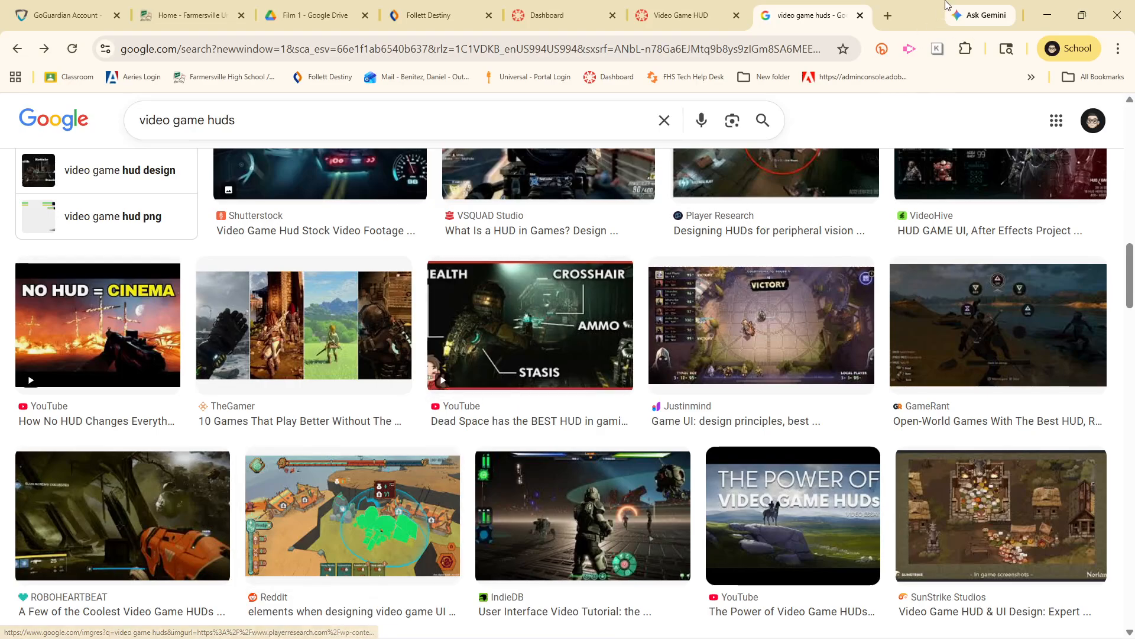
# Search for "zelda game hud" in a new browser tab and show the image results
pyautogui.click(888, 15)
pyautogui.write('az')
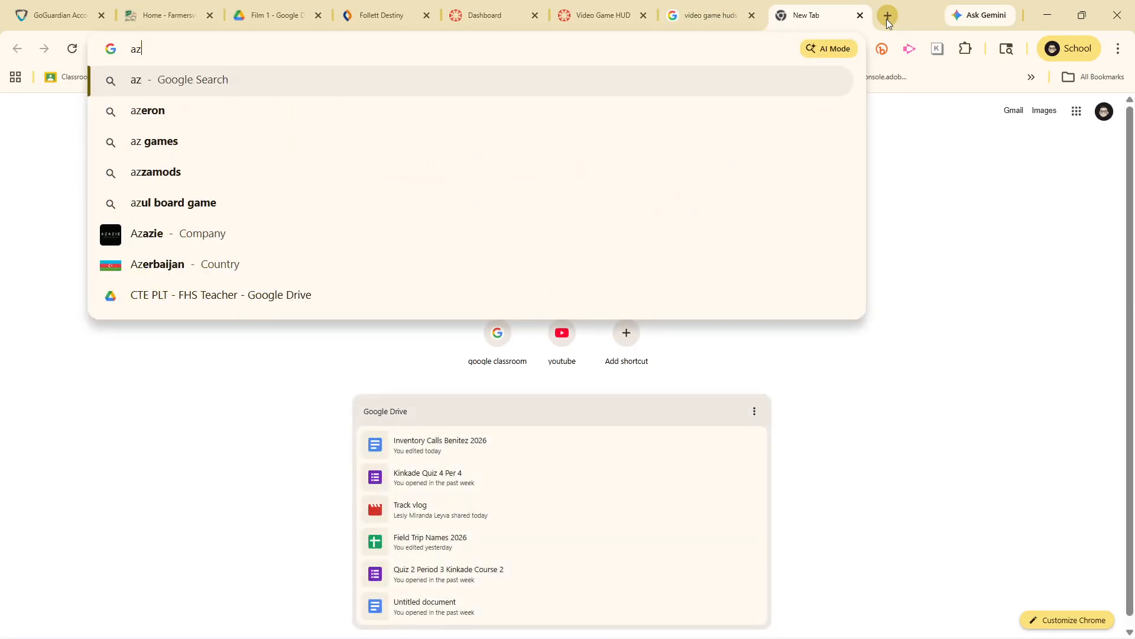
pyautogui.press('BackSpace')
pyautogui.press('BackSpace')
pyautogui.write('zelda game hud')
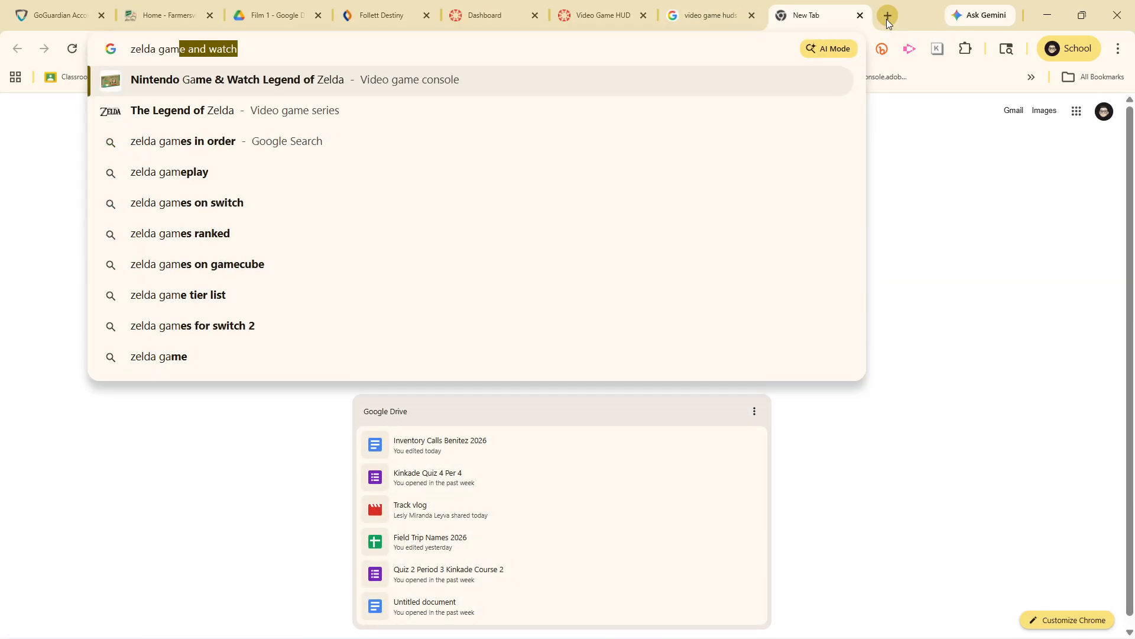
pyautogui.press('Return')
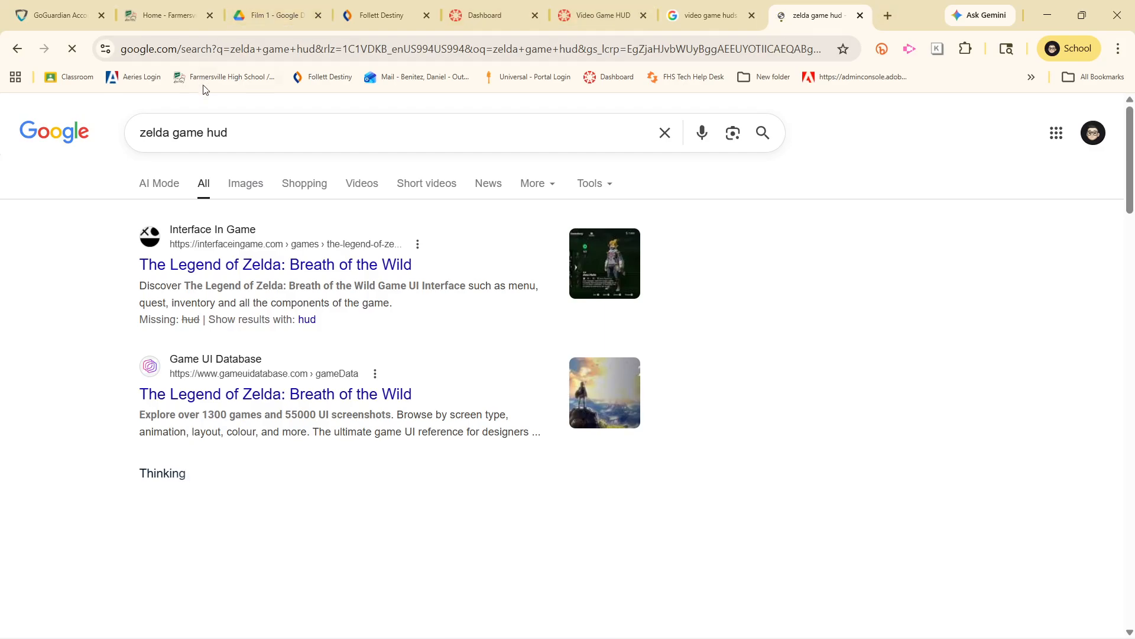
pyautogui.click(248, 198)
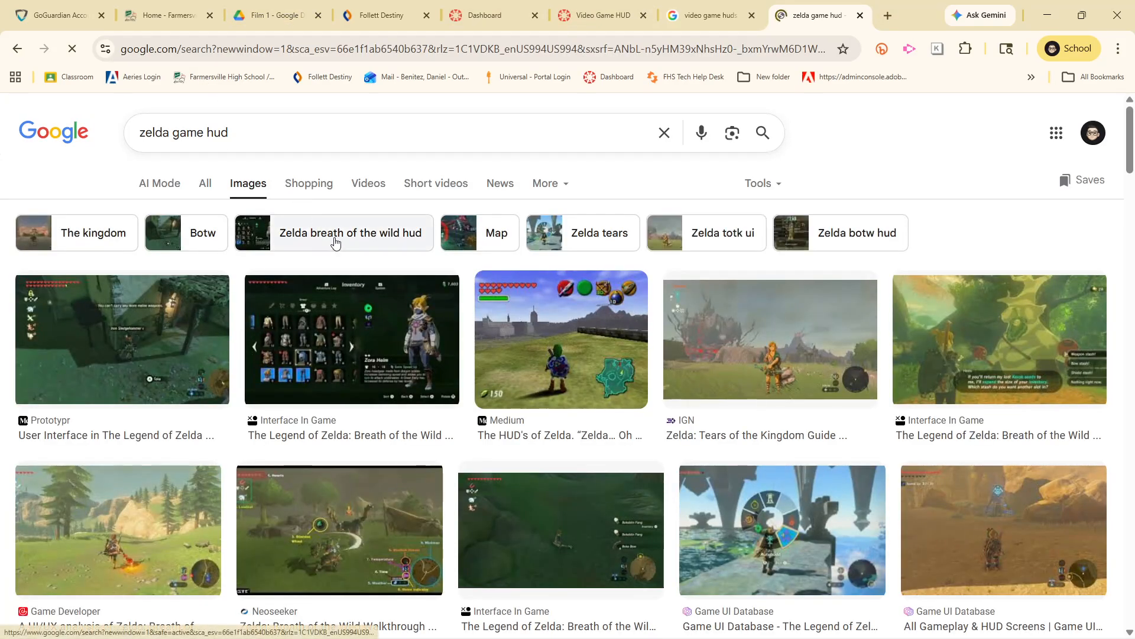
# Examine the Zelda HUD examples from Medium, IGN, Game UI Database and Behance in enlarged previews
pyautogui.click(581, 347)
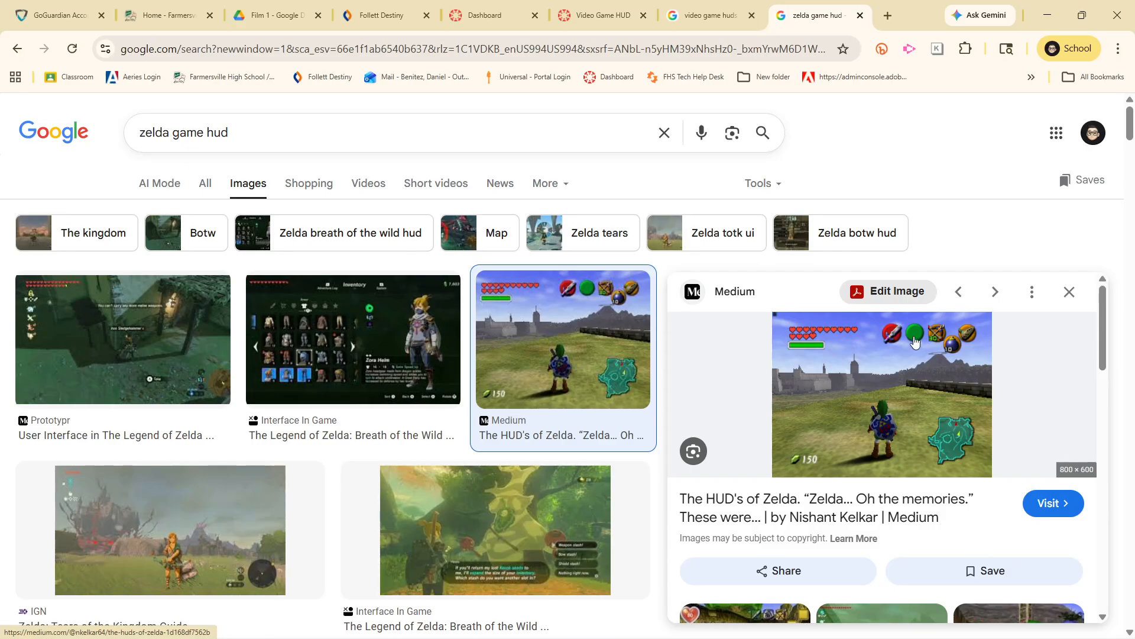
pyautogui.click(1070, 292)
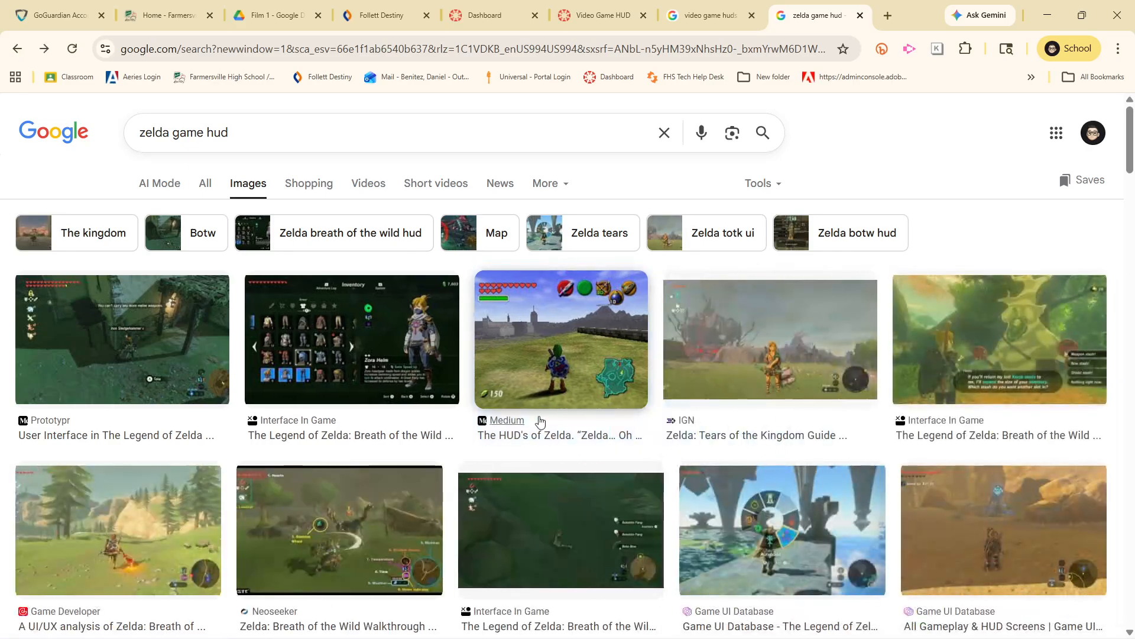
pyautogui.click(814, 357)
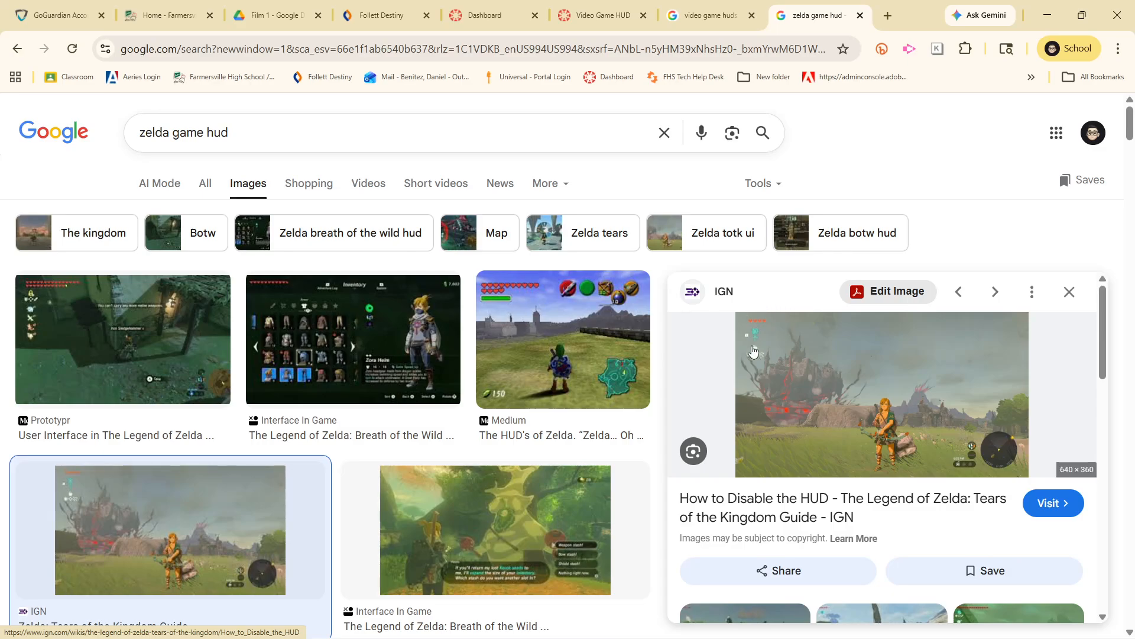
pyautogui.click(1071, 293)
pyautogui.scroll(-1, 829, 520)
pyautogui.scroll(-2, 830, 521)
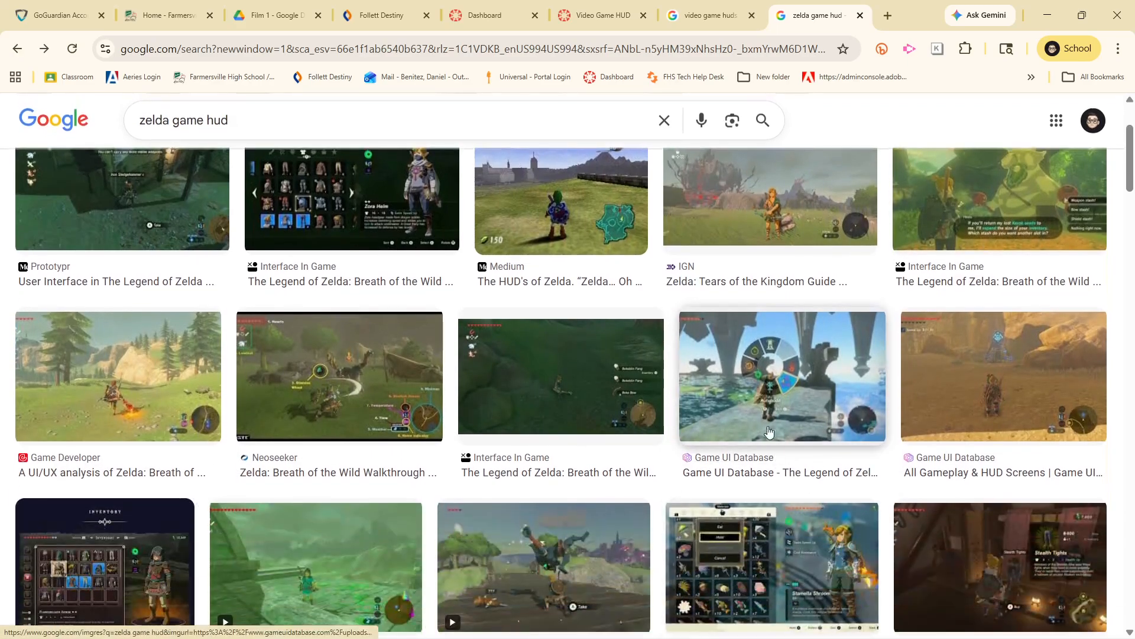
pyautogui.click(756, 412)
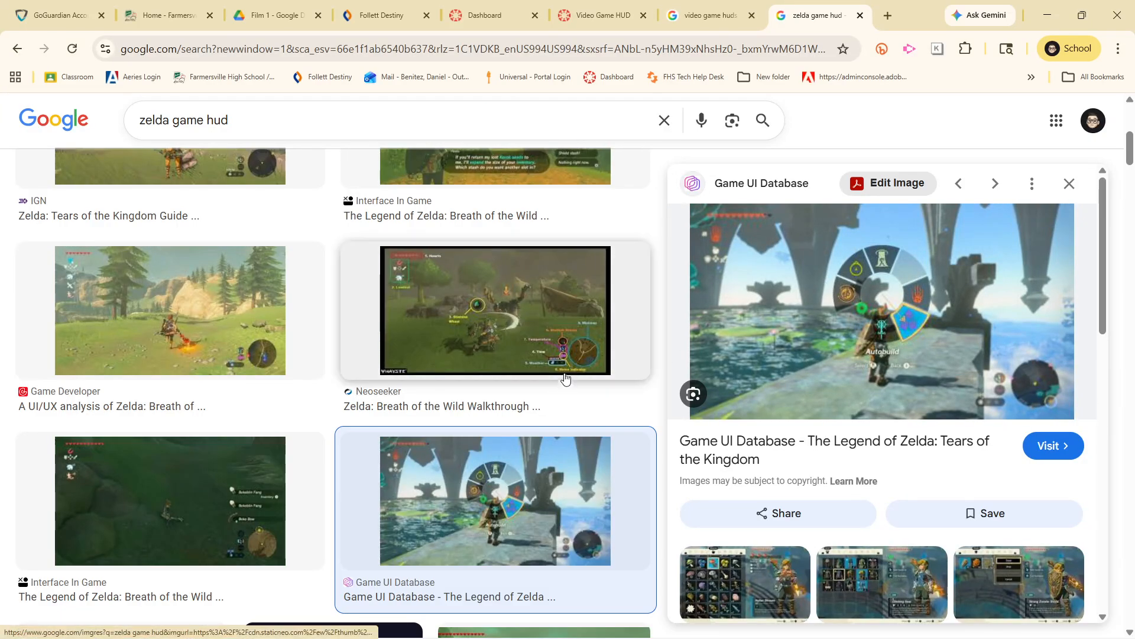
pyautogui.scroll(-2, 451, 419)
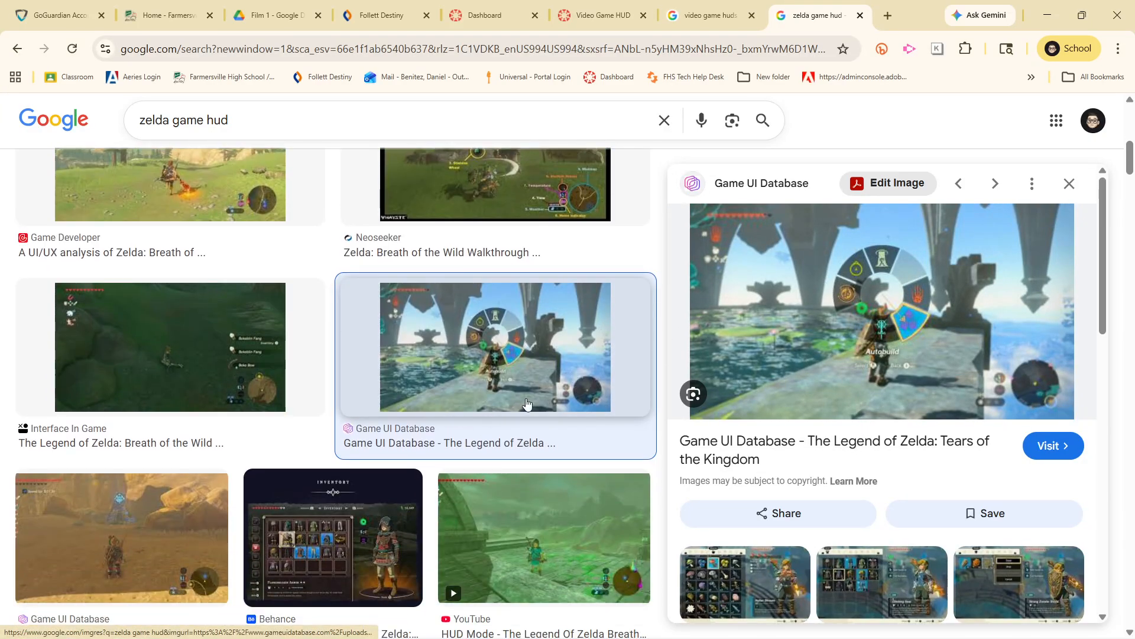
pyautogui.scroll(-1, 508, 385)
pyautogui.scroll(-1, 476, 355)
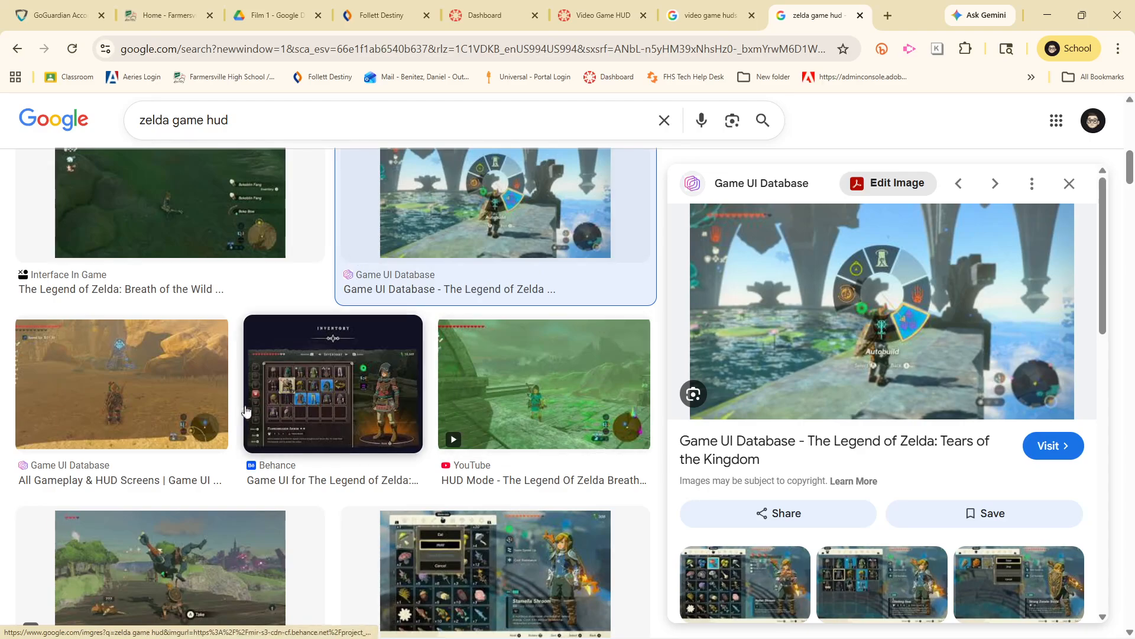
pyautogui.click(407, 392)
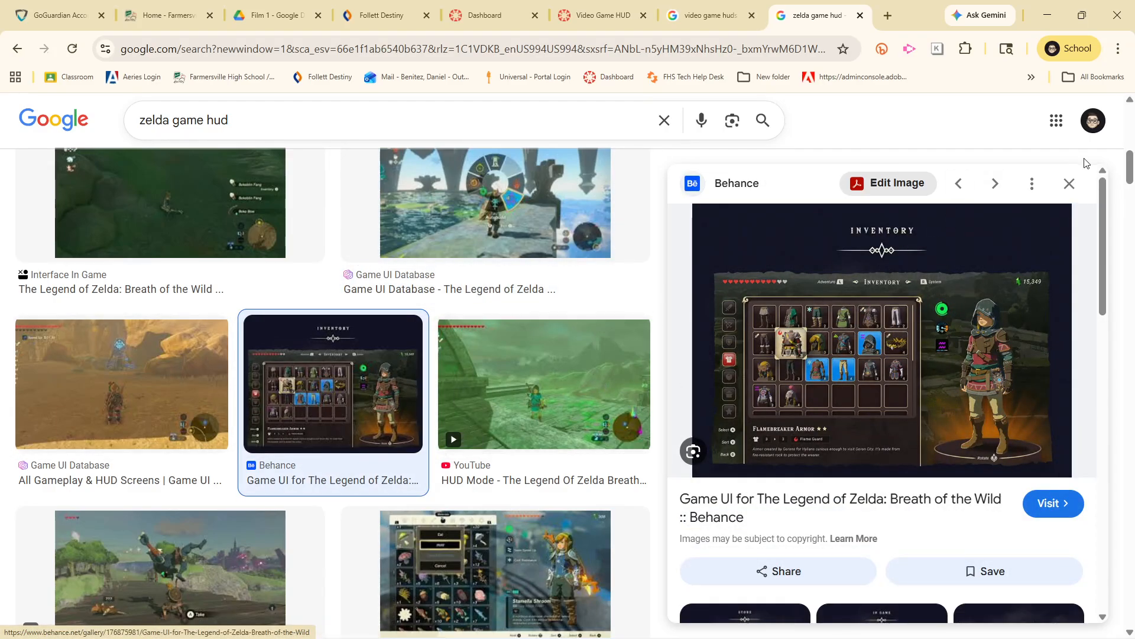
pyautogui.click(1070, 184)
# Browse the remaining Zelda image results for further HUD layouts, then return to the first results
pyautogui.scroll(-4, 434, 559)
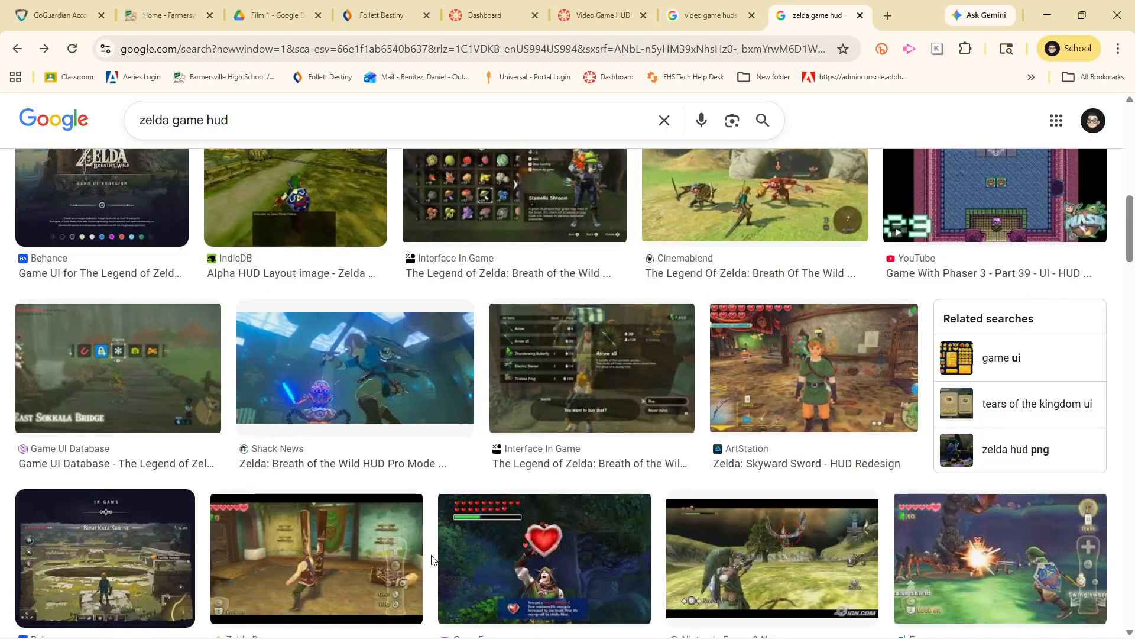
pyautogui.scroll(-2, 854, 431)
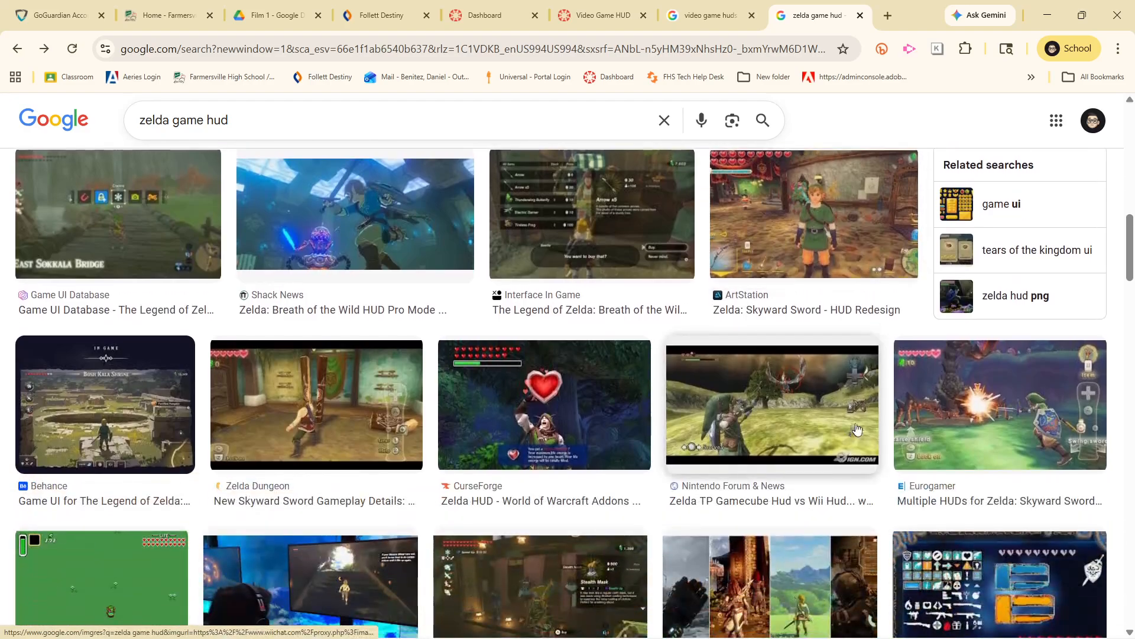
pyautogui.scroll(-4, 853, 431)
pyautogui.scroll(-4, 955, 390)
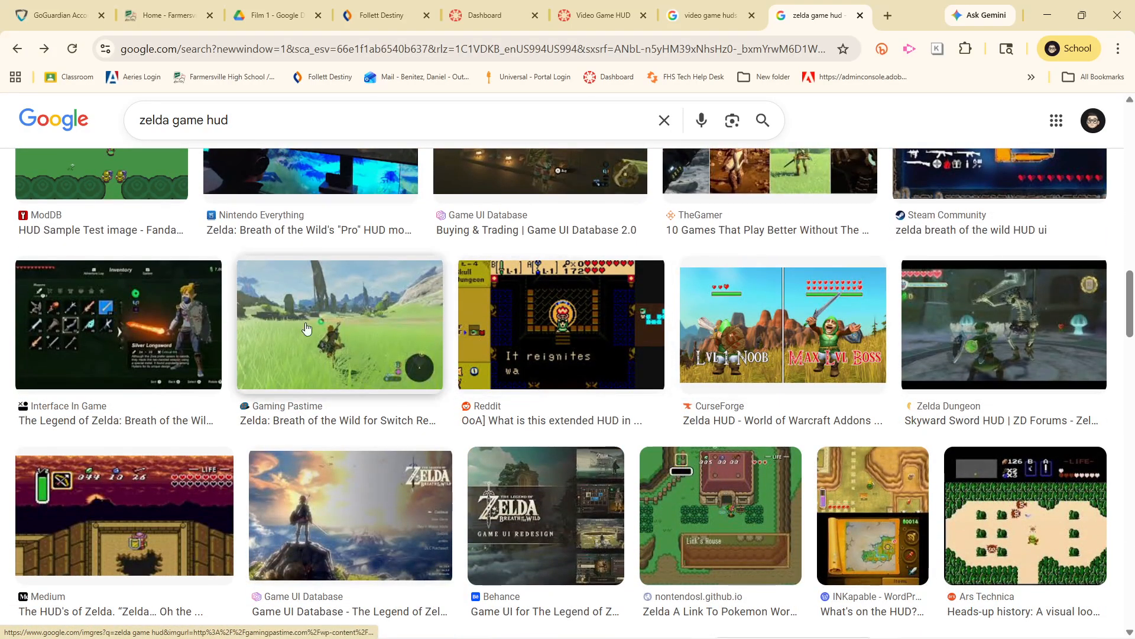
pyautogui.scroll(-4, 260, 384)
pyautogui.scroll(-3, 515, 425)
pyautogui.scroll(-4, 650, 379)
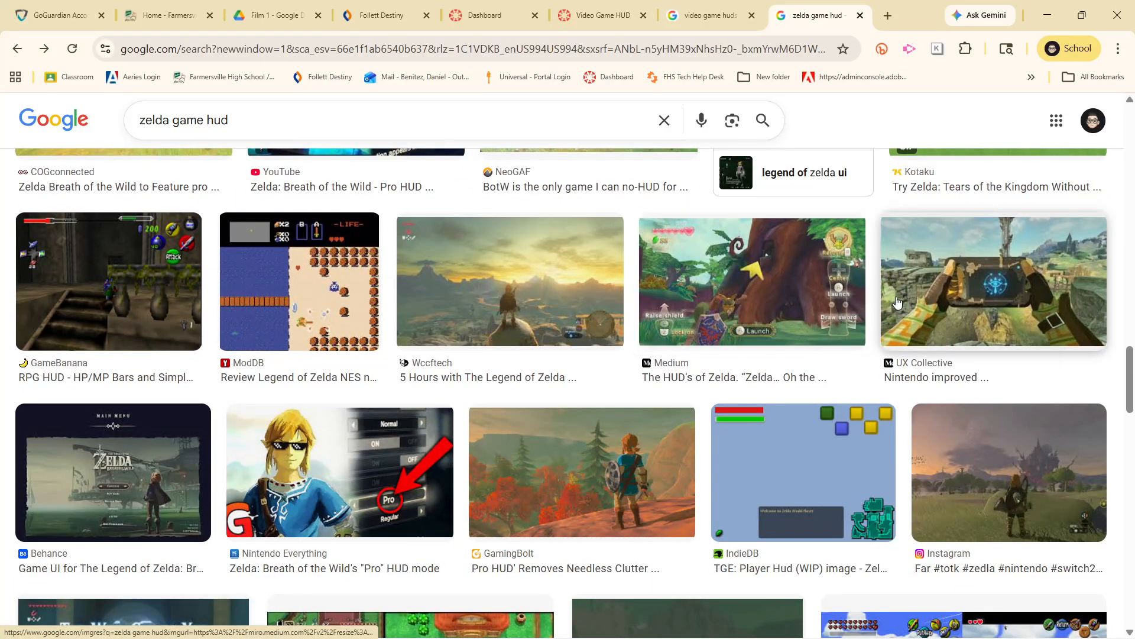
pyautogui.scroll(-3, 910, 355)
pyautogui.scroll(-3, 937, 411)
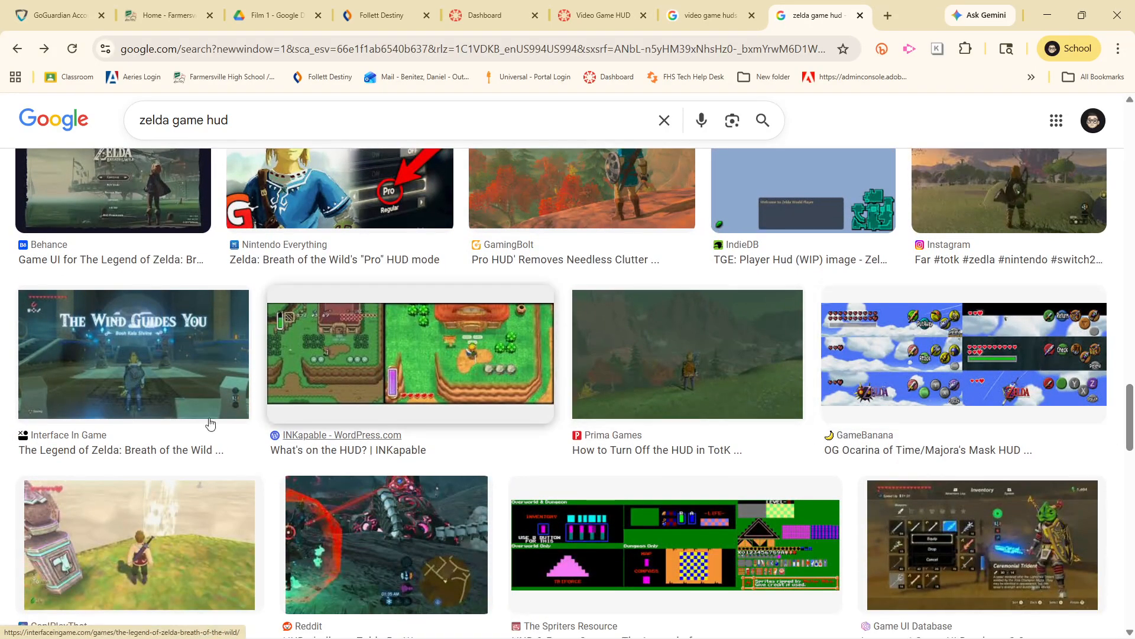
pyautogui.scroll(-4, 178, 417)
pyautogui.scroll(-4, 266, 355)
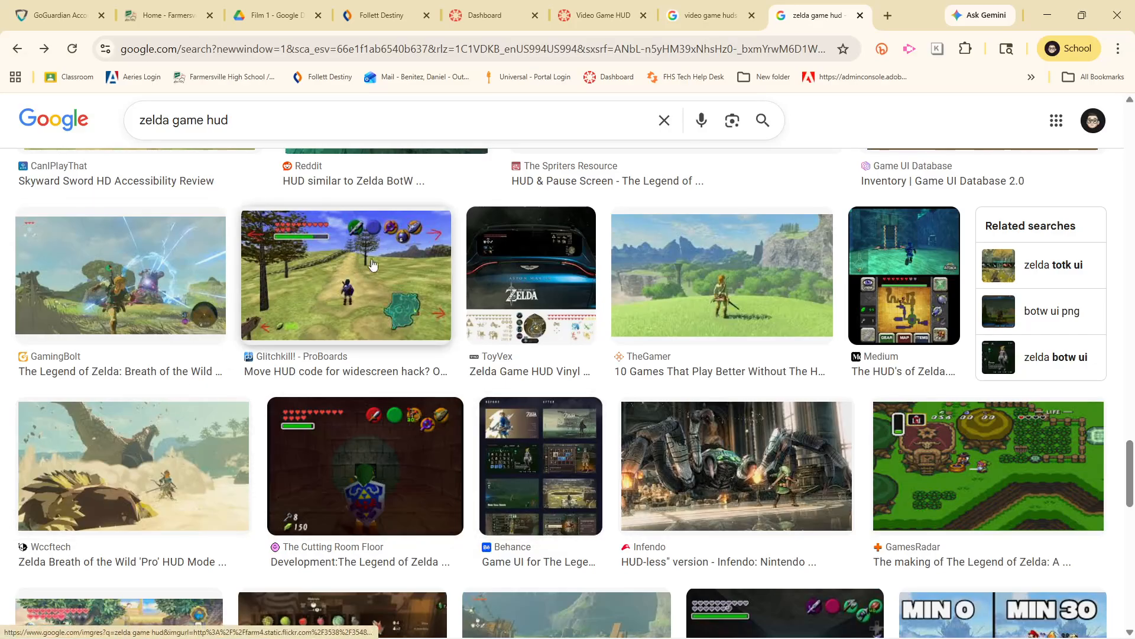
pyautogui.scroll(15, 373, 348)
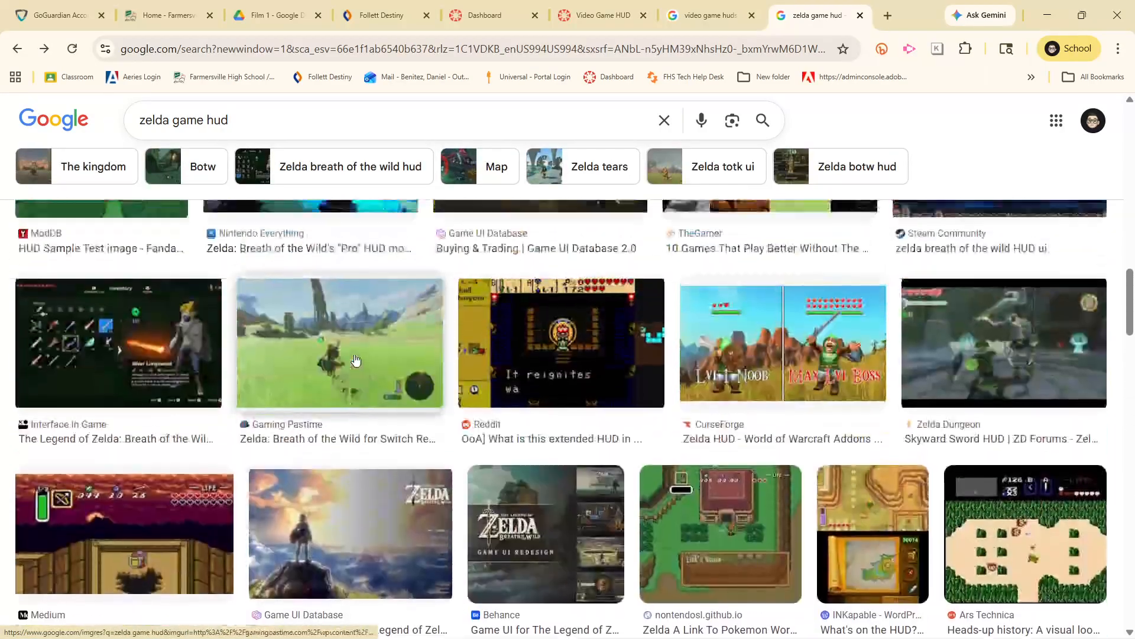
pyautogui.scroll(15, 354, 360)
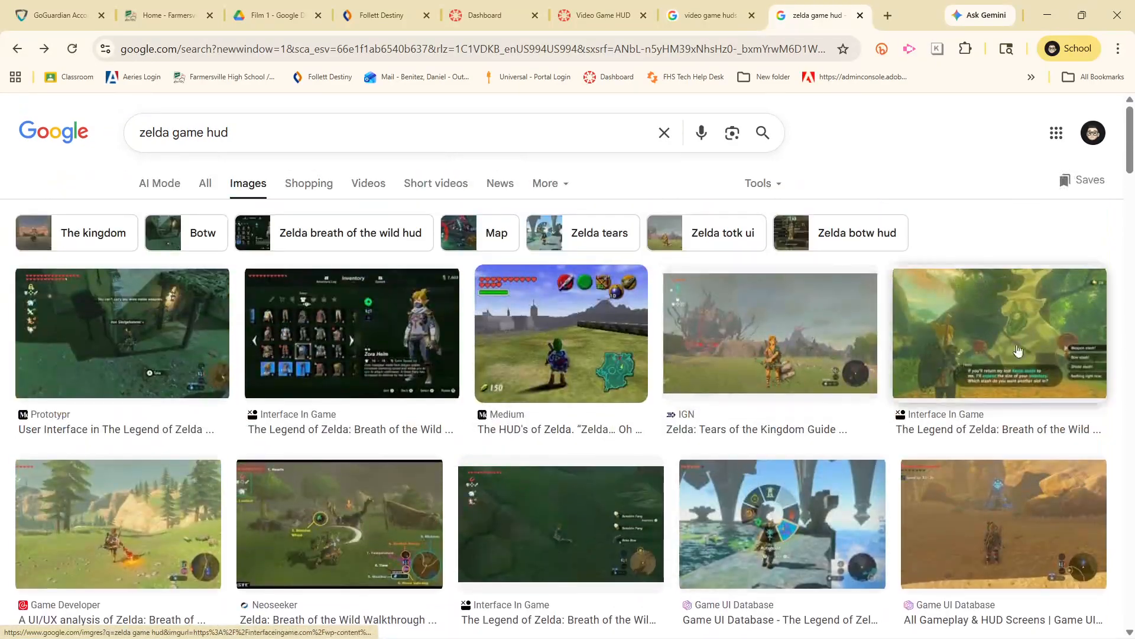
# Open Medium's "The HUD's of Zelda" image in its own tab and save it as a JPG in Downloads under its suggested name
pyautogui.click(556, 322)
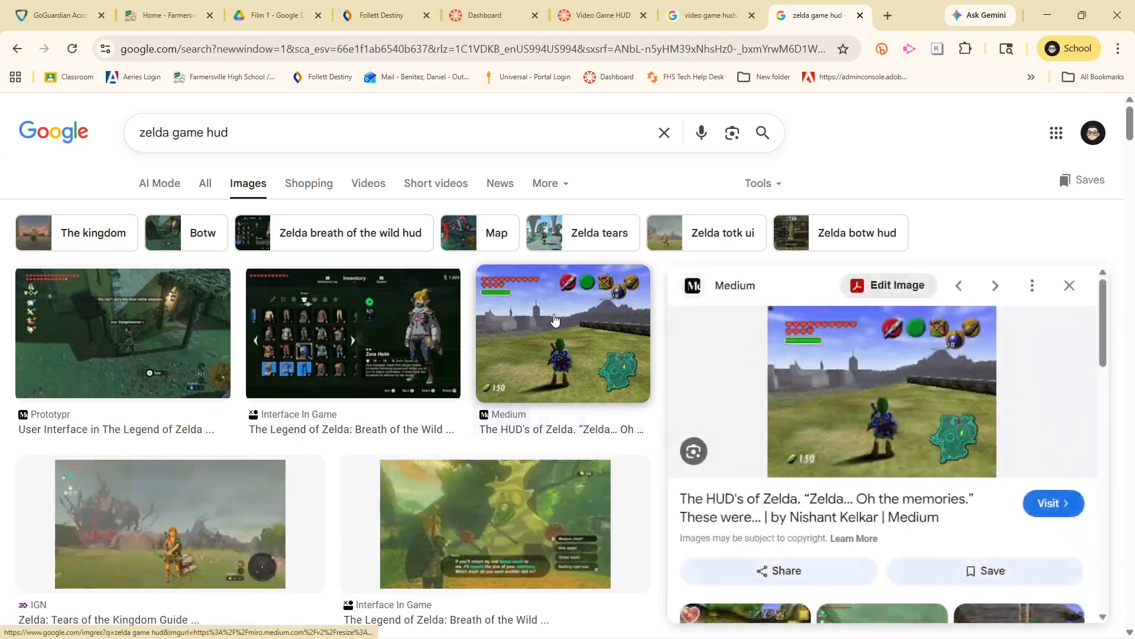
pyautogui.rightClick(931, 396)
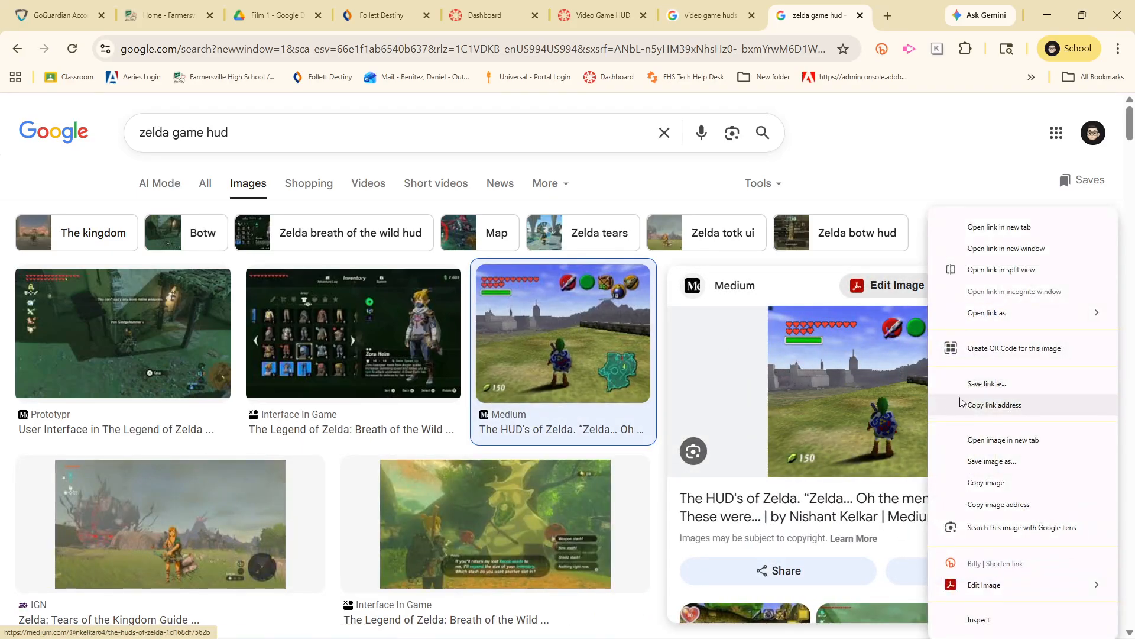
pyautogui.click(988, 449)
pyautogui.click(825, 14)
pyautogui.rightClick(492, 445)
pyautogui.click(584, 269)
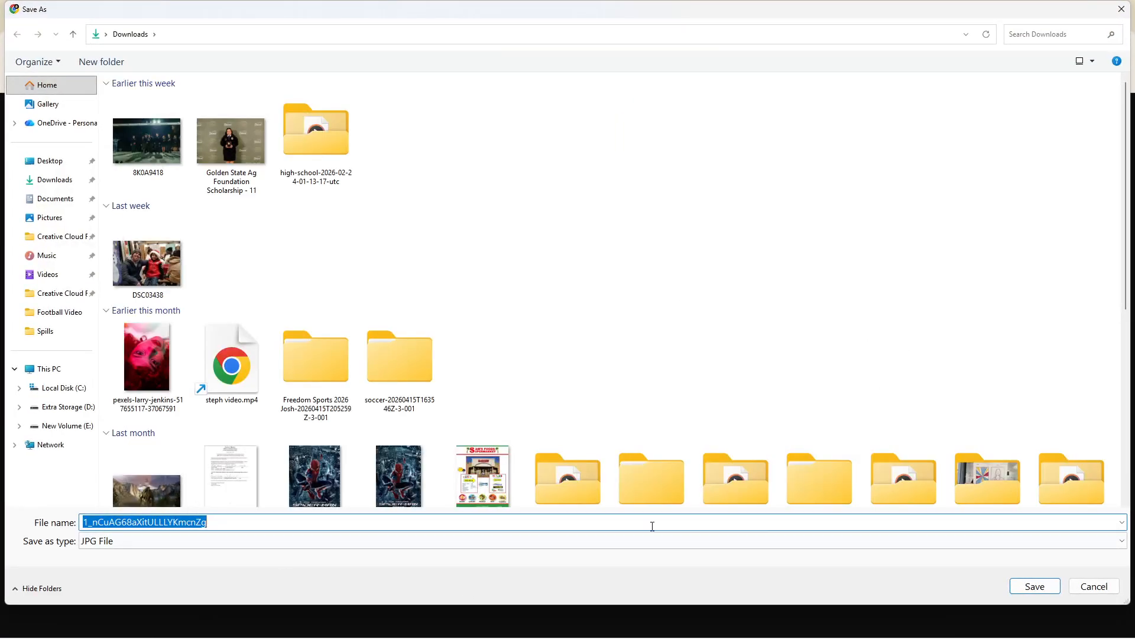
pyautogui.click(1036, 587)
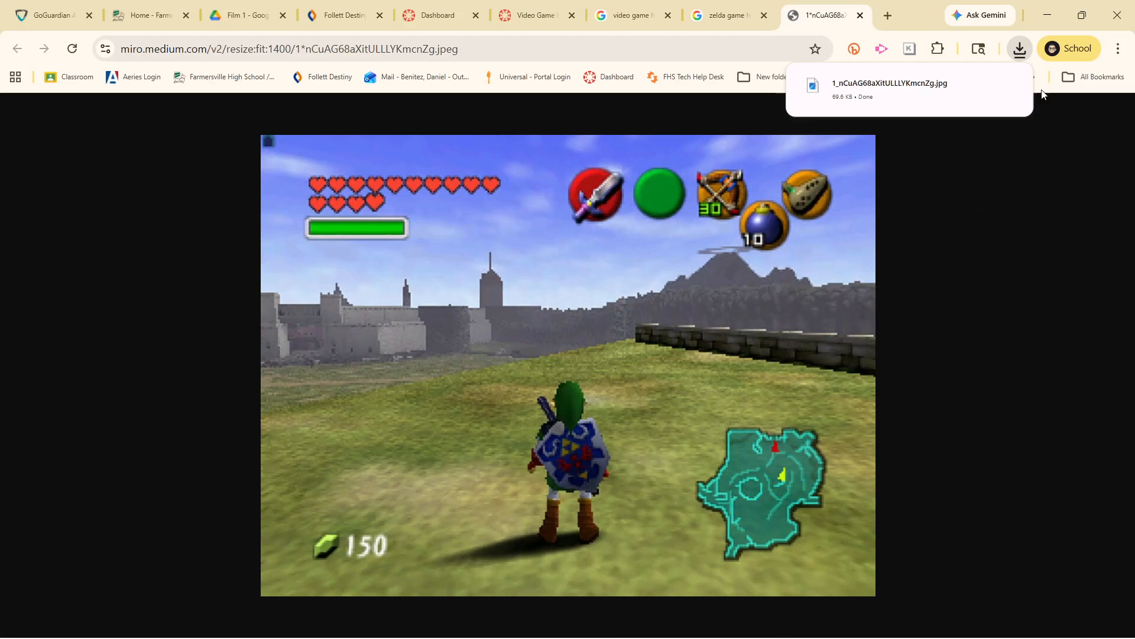
# Switch to Illustrator and create a new web document with a custom width and a height of 900 px
pyautogui.click(1047, 17)
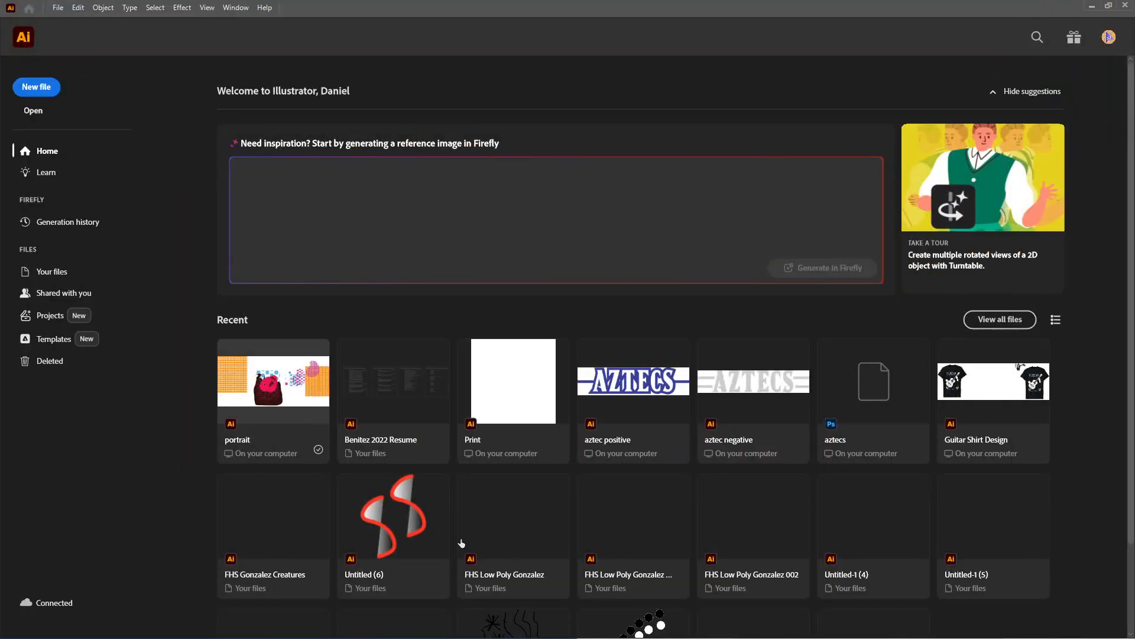
pyautogui.click(36, 86)
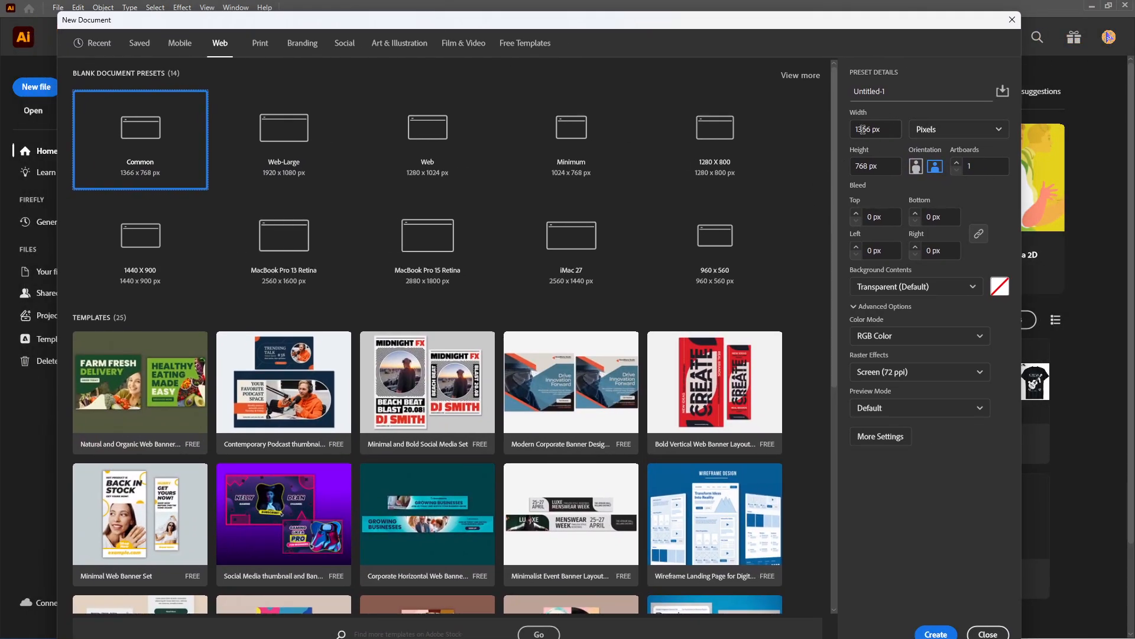
pyautogui.click(889, 129)
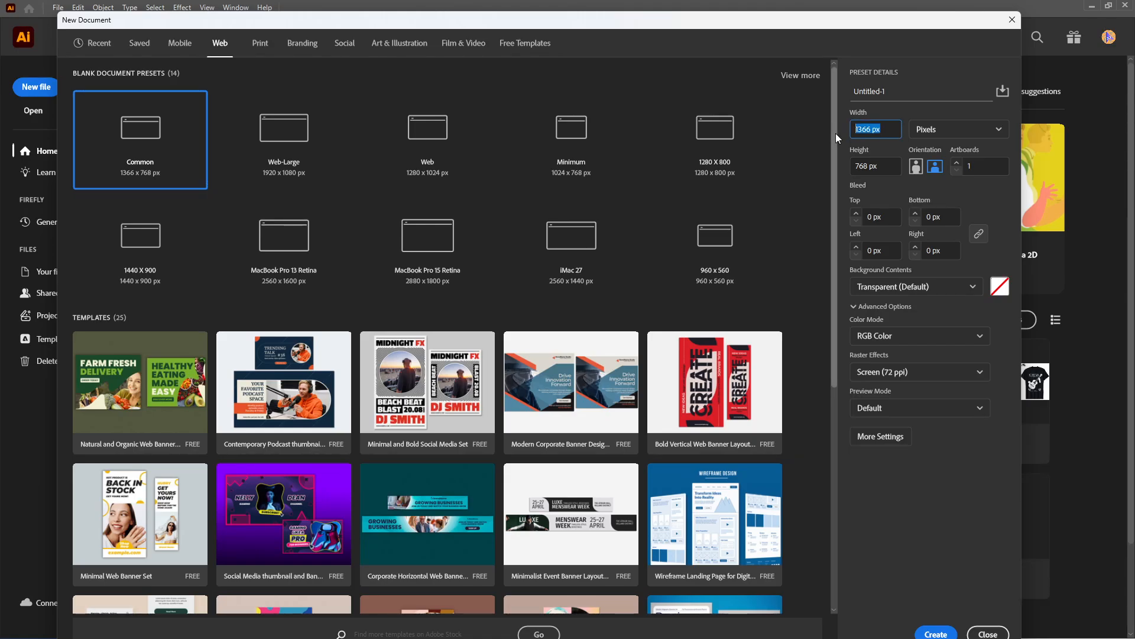
pyautogui.press('Tab')
pyautogui.write('900')
pyautogui.press('Return')
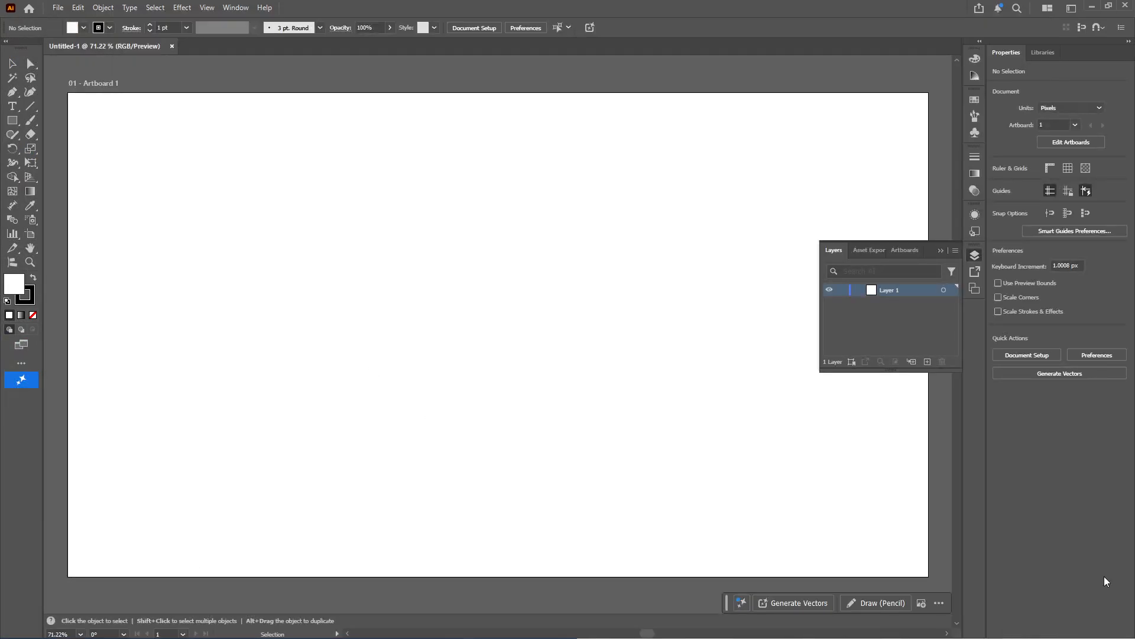
pyautogui.click(981, 256)
# Place the saved Zelda screenshot from the Downloads folder on the artboard, scaled to about 1152 by 864 px
pyautogui.moveTo(577, 638)
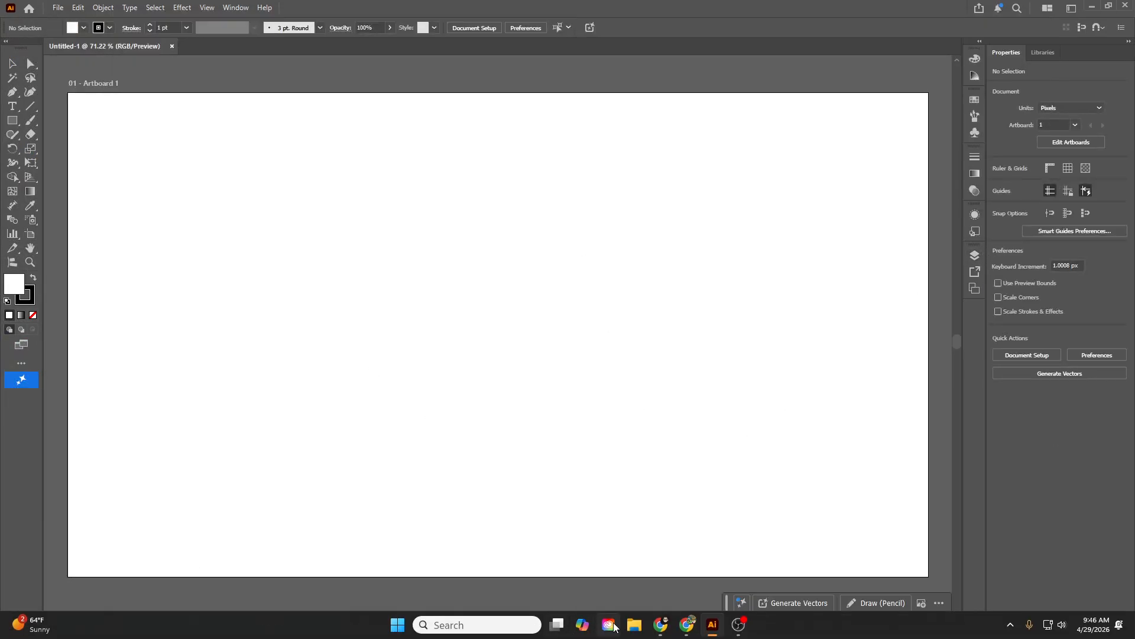
pyautogui.click(635, 625)
pyautogui.moveTo(387, 9); pyautogui.dragTo(695, 83)
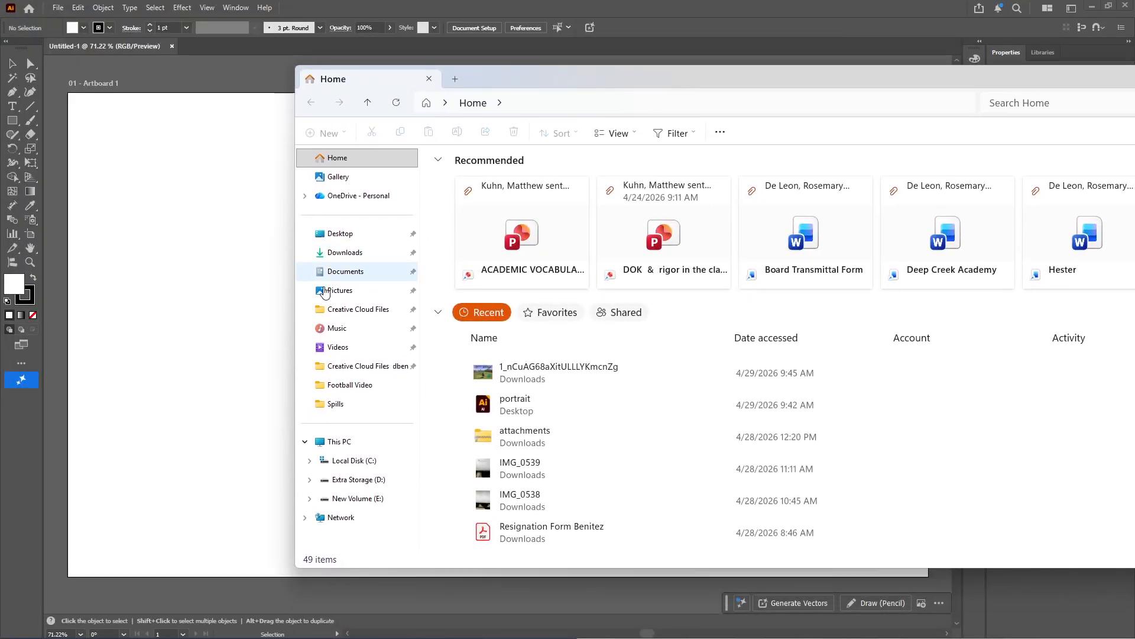
pyautogui.click(354, 253)
pyautogui.moveTo(460, 204); pyautogui.dragTo(165, 266)
pyautogui.moveTo(303, 255); pyautogui.dragTo(643, 340)
pyautogui.moveTo(718, 186); pyautogui.dragTo(869, 112)
pyautogui.moveTo(739, 244); pyautogui.dragTo(739, 228)
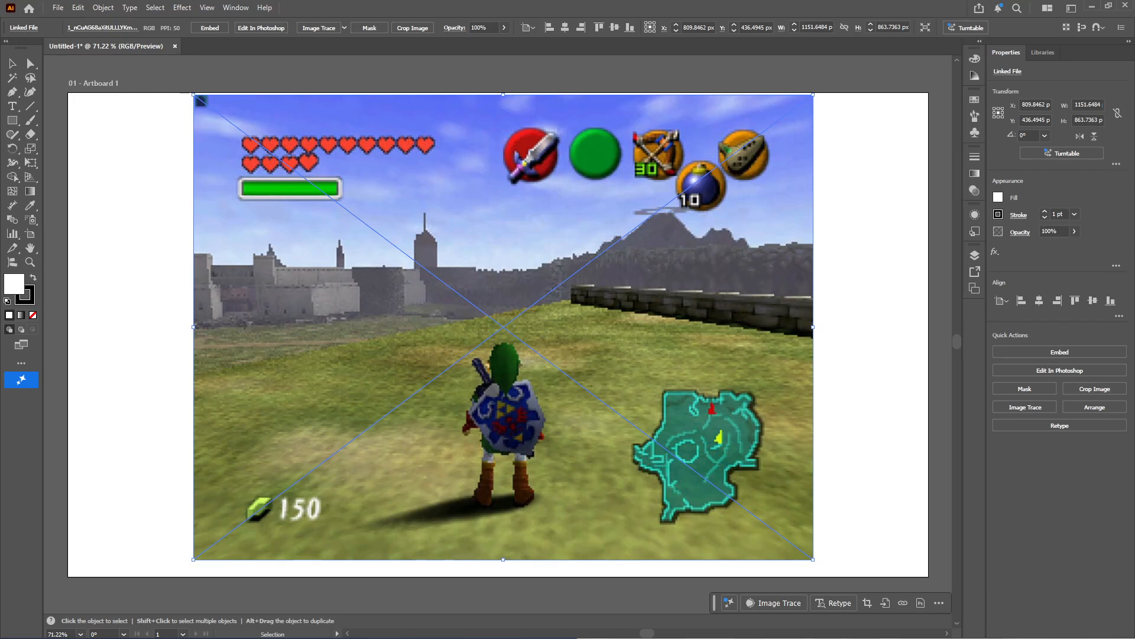
# Lock the layer holding the placed Zelda image and rename it Background
pyautogui.click(972, 257)
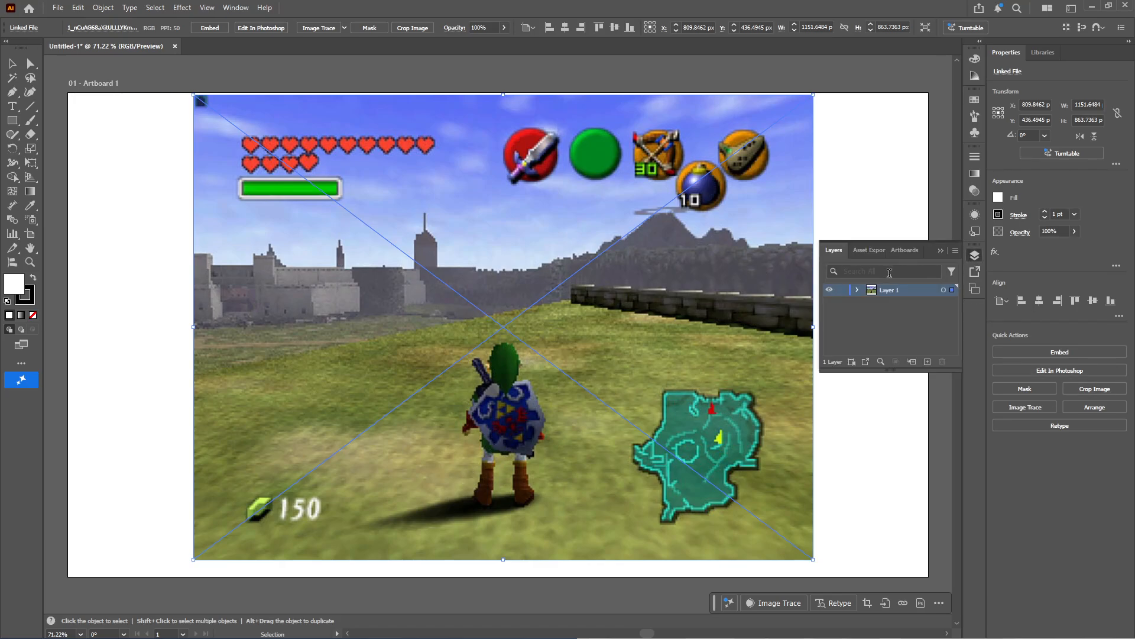
pyautogui.click(842, 290)
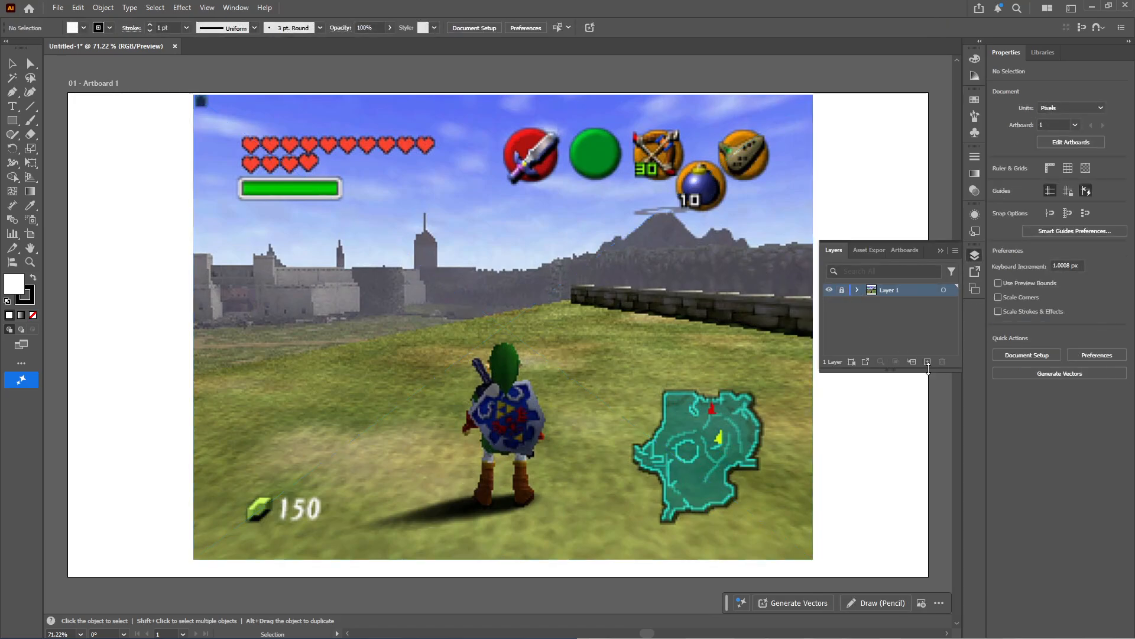
pyautogui.doubleClick(890, 291)
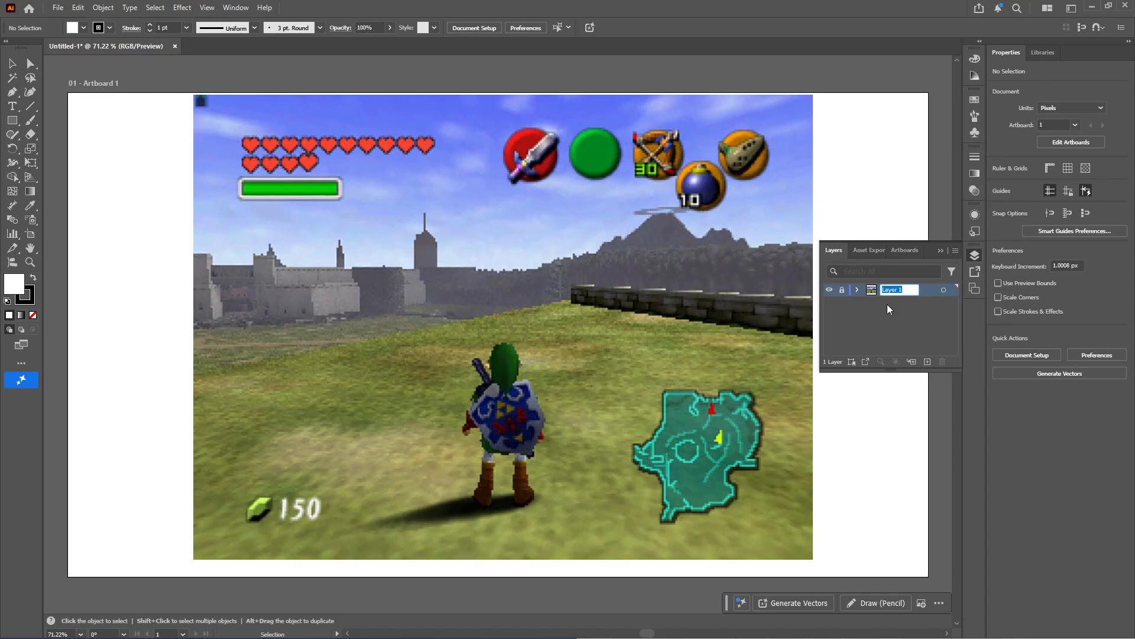
pyautogui.write('Background')
pyautogui.press('Return')
# Add a new layer above Background and name it Icons
pyautogui.click(927, 362)
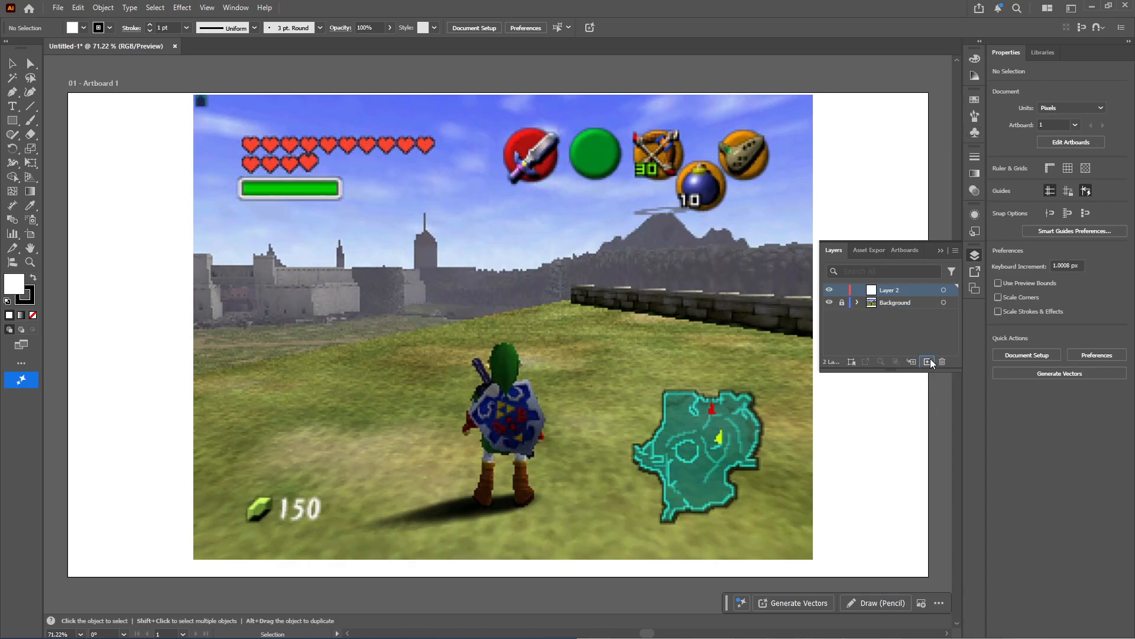
pyautogui.doubleClick(890, 290)
pyautogui.write('Icons')
pyautogui.press('Return')
# Reset the Essentials Classic workspace and show the document's layers again
pyautogui.click(1070, 9)
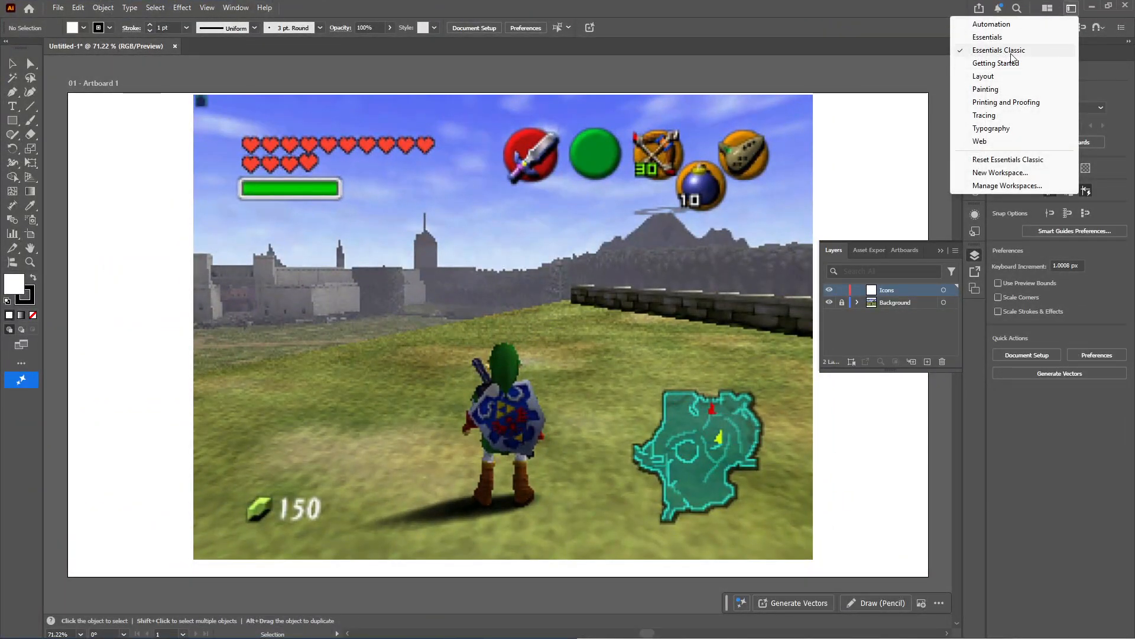
pyautogui.click(1007, 160)
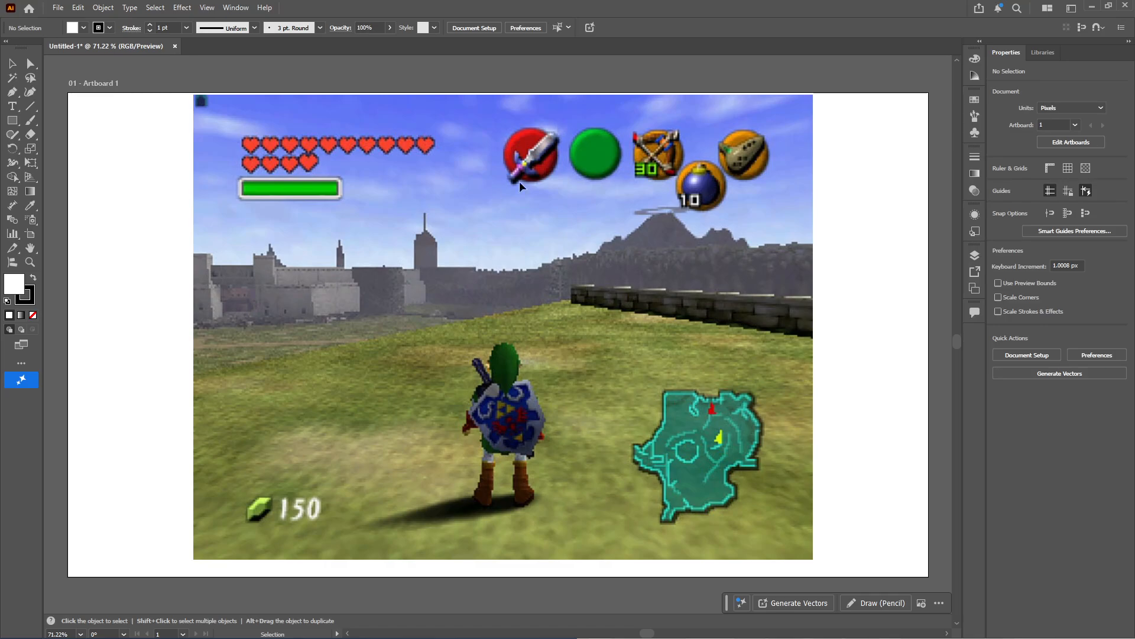
pyautogui.click(976, 256)
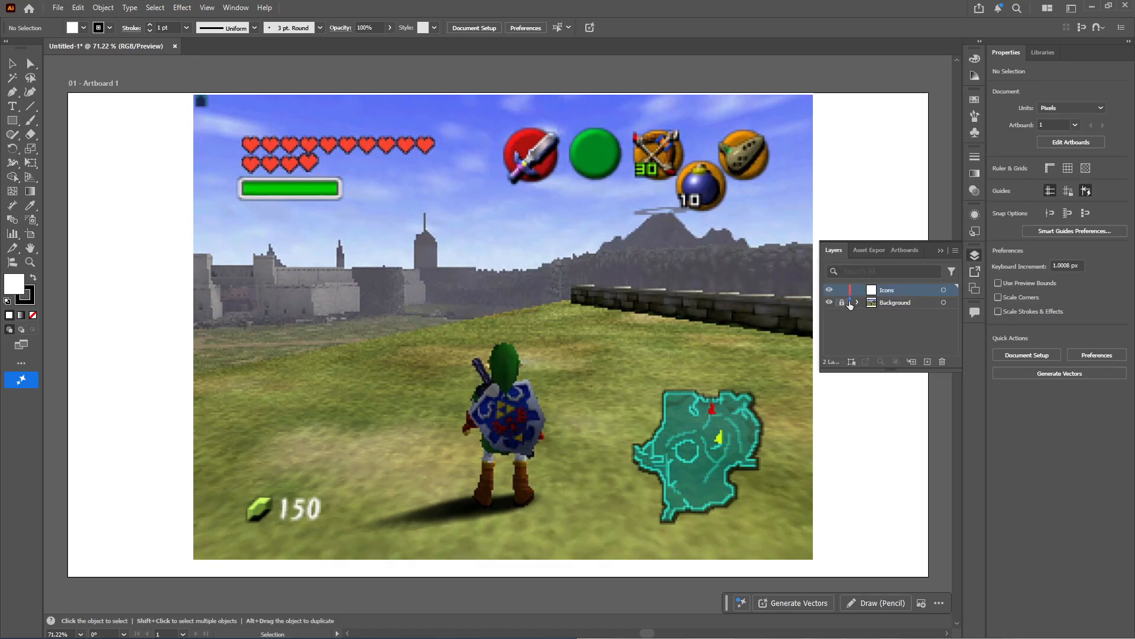
# Examine the heart rows and green bar of the reference image up close
pyautogui.moveTo(261, 144); pyautogui.dragTo(315, 123)
pyautogui.moveTo(406, 127); pyautogui.dragTo(562, 177)
pyautogui.moveTo(313, 163); pyautogui.dragTo(570, 213)
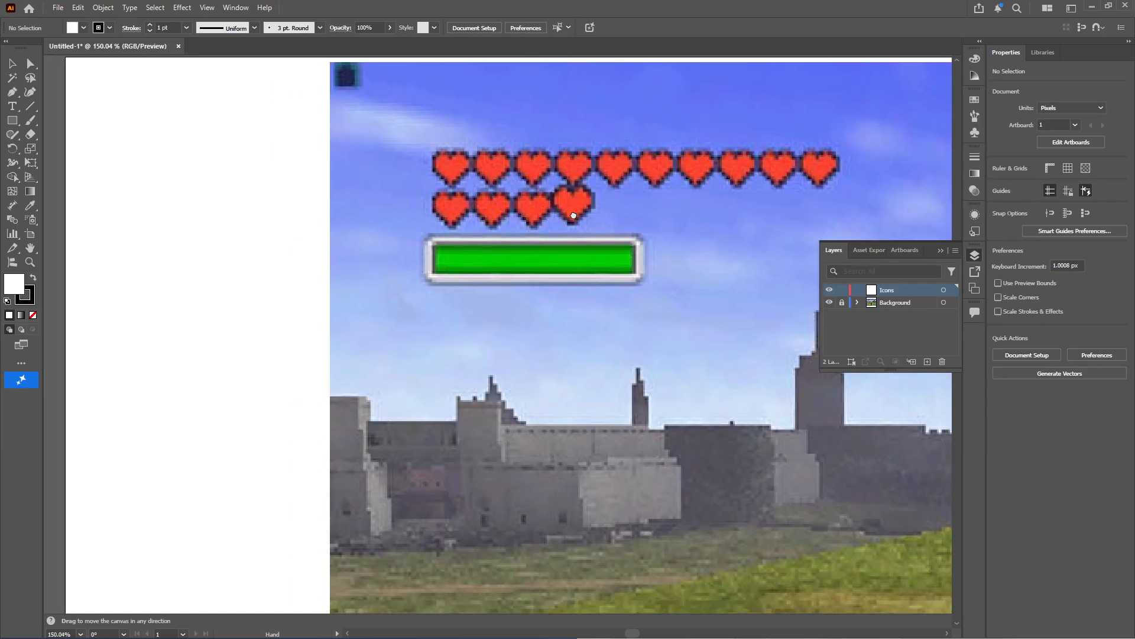
pyautogui.moveTo(456, 150); pyautogui.dragTo(370, 162)
pyautogui.moveTo(532, 223); pyautogui.dragTo(241, 231)
pyautogui.moveTo(451, 206); pyautogui.dragTo(390, 201)
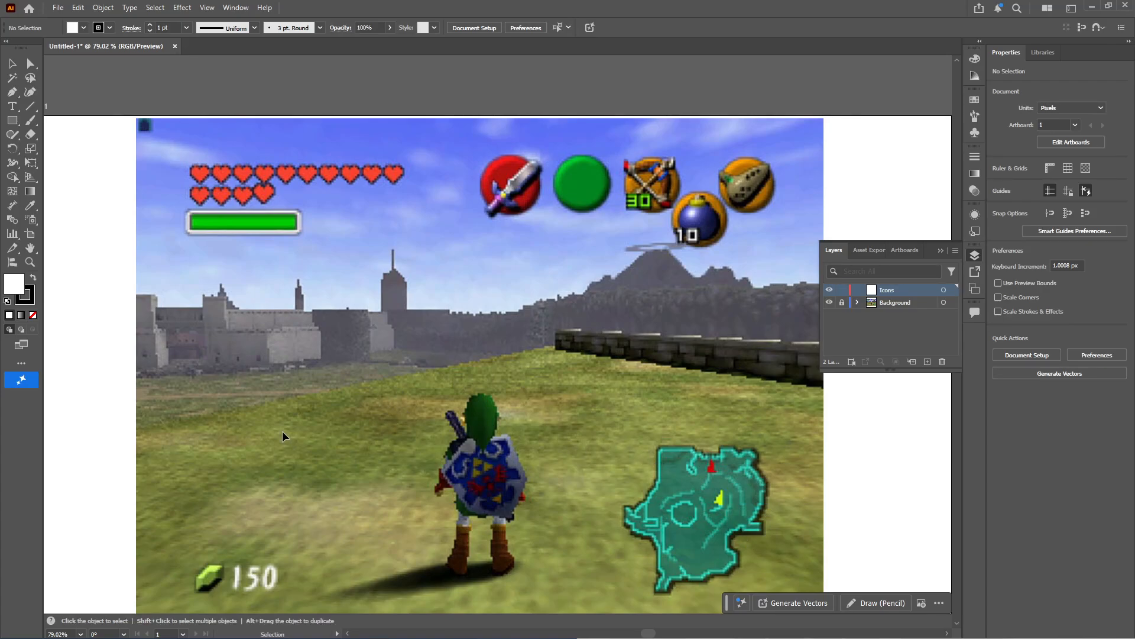
# Draw a square about 43 px wide on the blank artboard area beside the reference image
pyautogui.press('space')
pyautogui.moveTo(360, 411); pyautogui.dragTo(658, 380)
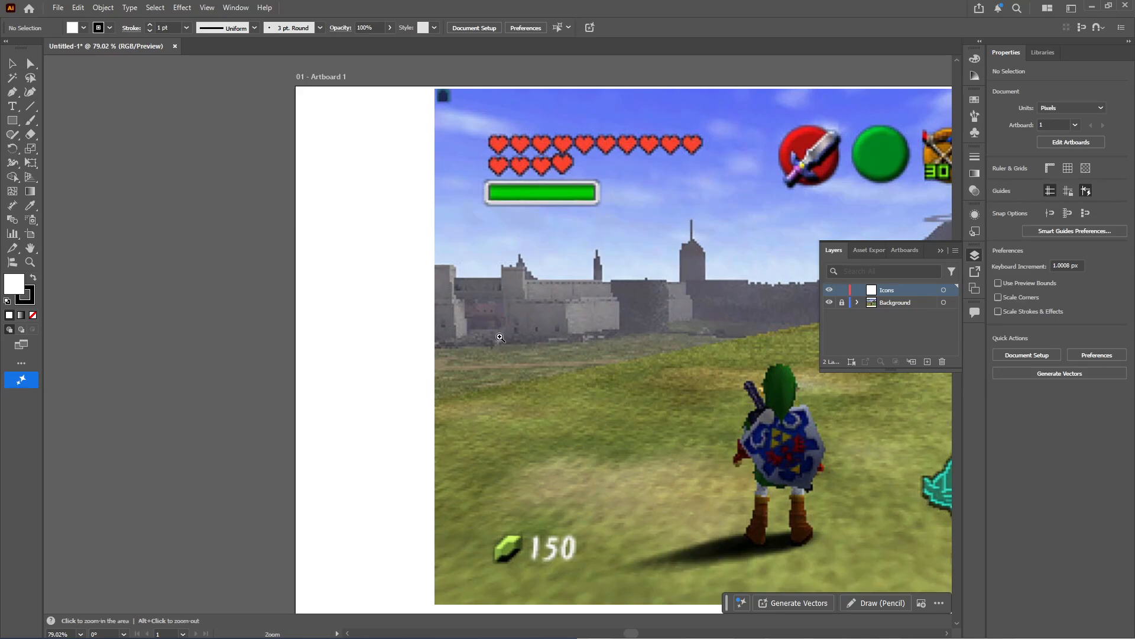
pyautogui.moveTo(502, 335); pyautogui.dragTo(565, 370)
pyautogui.press('m')
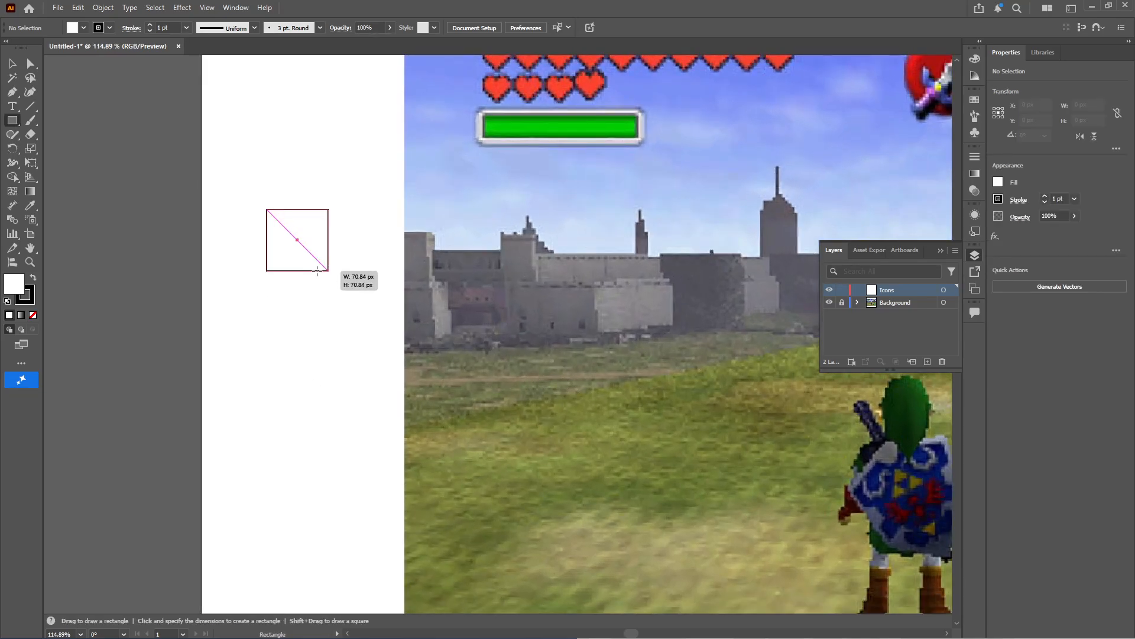
pyautogui.moveTo(295, 247); pyautogui.dragTo(405, 281)
pyautogui.press('v')
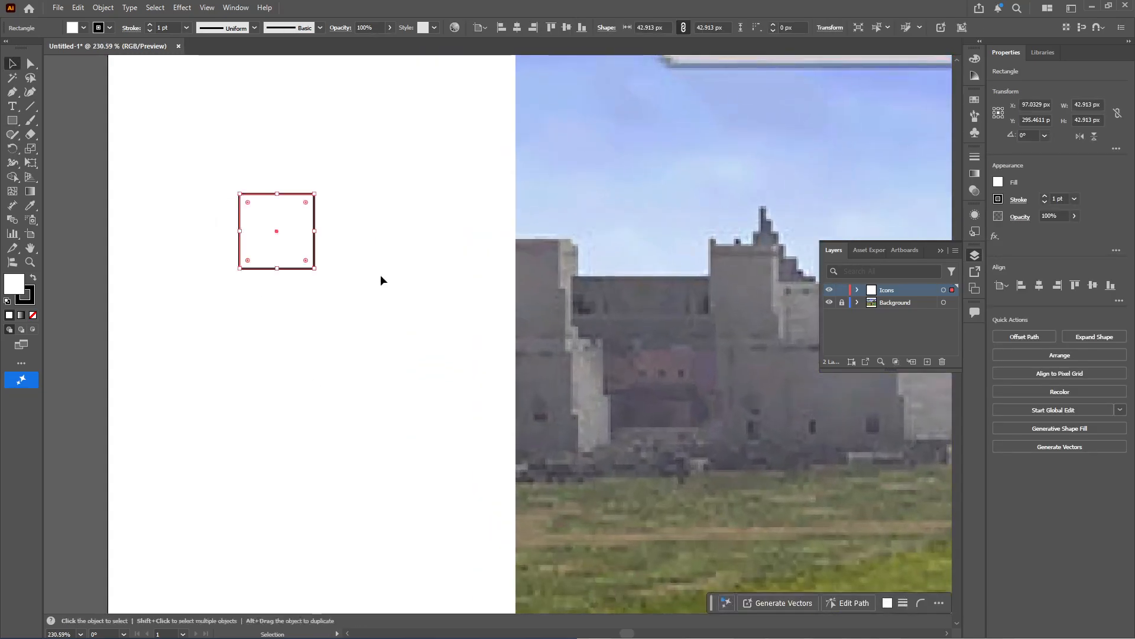
# Duplicate the square into a column of four with one extra beside the second square, and delete the stray copy
pyautogui.moveTo(303, 243); pyautogui.dragTo(317, 322)
pyautogui.moveTo(276, 306); pyautogui.dragTo(285, 387)
pyautogui.moveTo(286, 386); pyautogui.dragTo(362, 470)
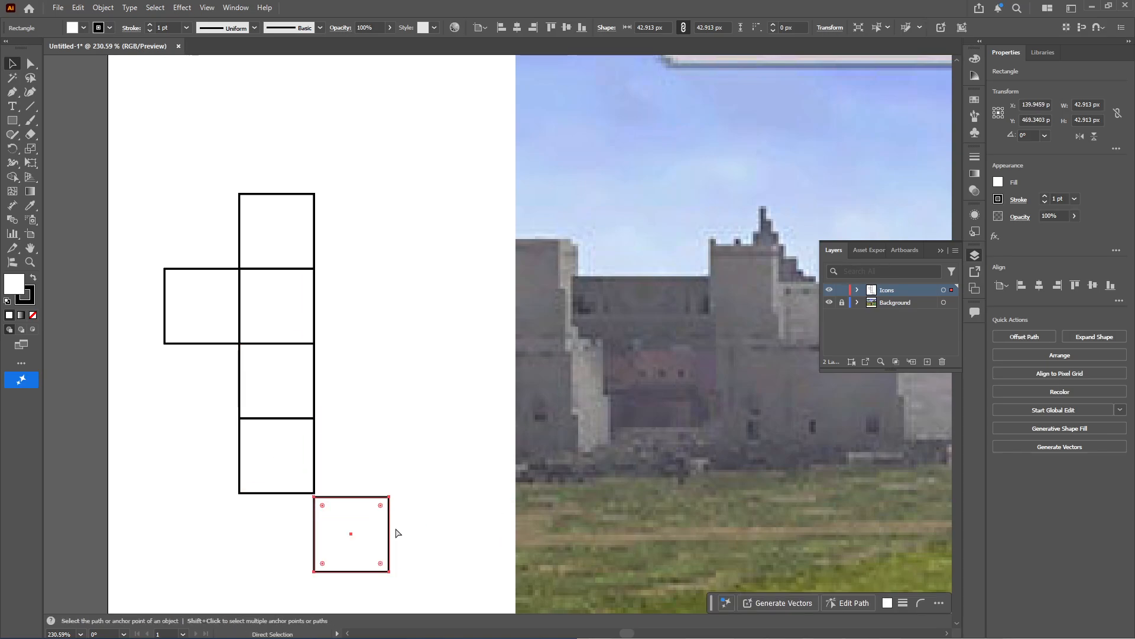
pyautogui.moveTo(295, 455); pyautogui.dragTo(331, 467)
pyautogui.moveTo(368, 186); pyautogui.dragTo(311, 357)
pyautogui.moveTo(430, 386); pyautogui.dragTo(333, 498)
pyautogui.press('Delete')
# Reflect a copy of the half-heart squares and align it against the column's right edge
pyautogui.moveTo(387, 462); pyautogui.dragTo(225, 231)
pyautogui.press('o')
pyautogui.doubleClick(16, 149)
pyautogui.click(660, 422)
pyautogui.moveTo(216, 379); pyautogui.dragTo(417, 342)
pyautogui.click(451, 372)
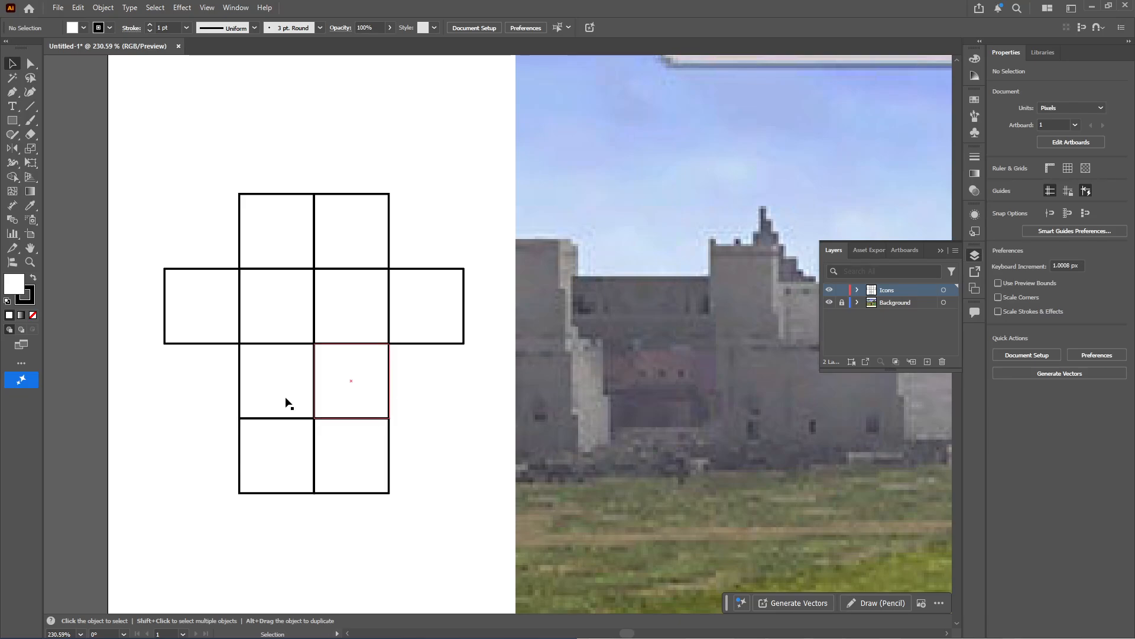
# Duplicate squares to widen the upper three rows to four, six and four squares, and center one below the bottom pair
pyautogui.moveTo(288, 383); pyautogui.dragTo(438, 401)
pyautogui.moveTo(429, 376); pyautogui.dragTo(313, 520)
pyautogui.click(433, 177)
pyautogui.moveTo(320, 243); pyautogui.dragTo(395, 244)
pyautogui.moveTo(251, 239); pyautogui.dragTo(496, 319)
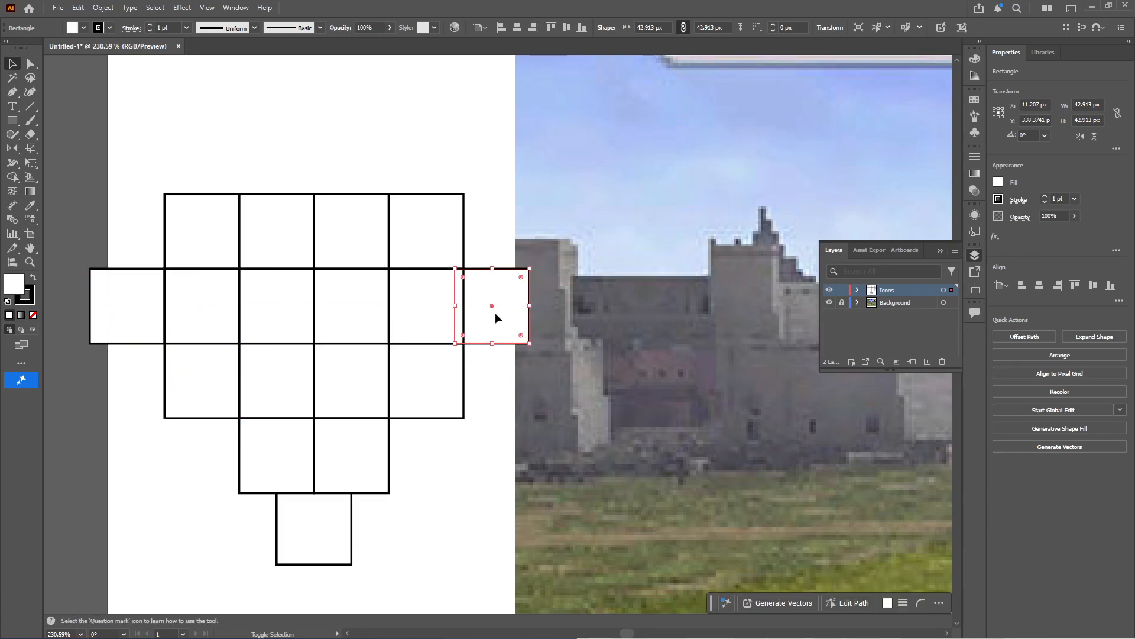
# Place two raised squares above the top row, each centered over one of its outer pairs
pyautogui.moveTo(448, 249); pyautogui.dragTo(258, 175)
pyautogui.moveTo(422, 187); pyautogui.dragTo(403, 188)
pyautogui.click(528, 261)
pyautogui.moveTo(523, 342); pyautogui.dragTo(427, 365)
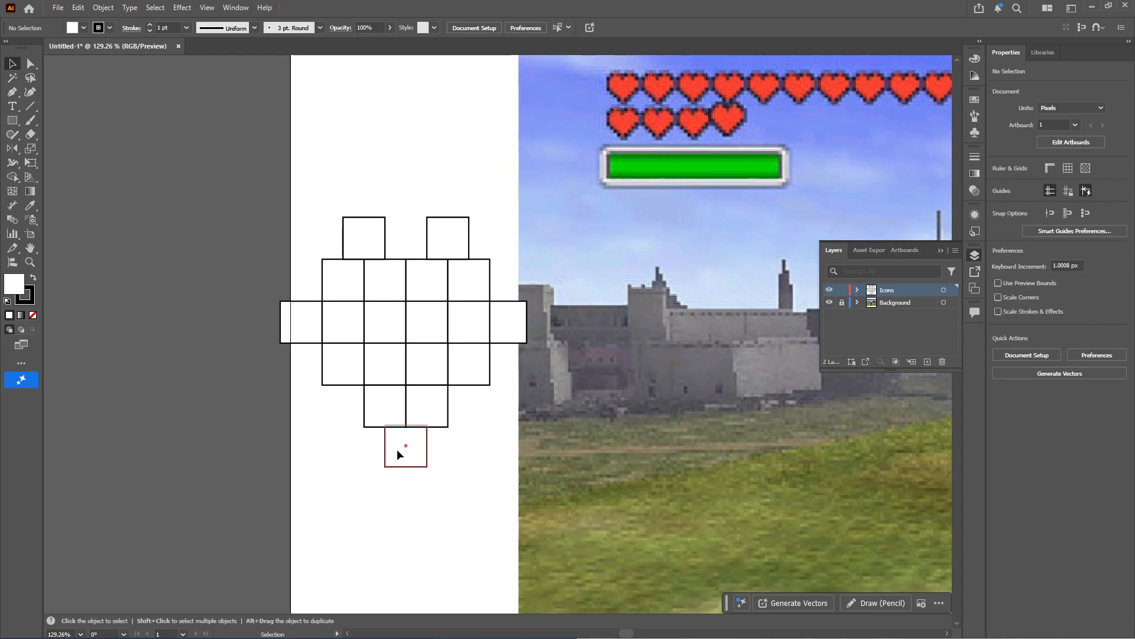
# Delete the single bottom square and the two outermost squares of the second row
pyautogui.moveTo(389, 452); pyautogui.dragTo(393, 504)
pyautogui.press('Delete')
pyautogui.click(513, 323)
pyautogui.press('Delete')
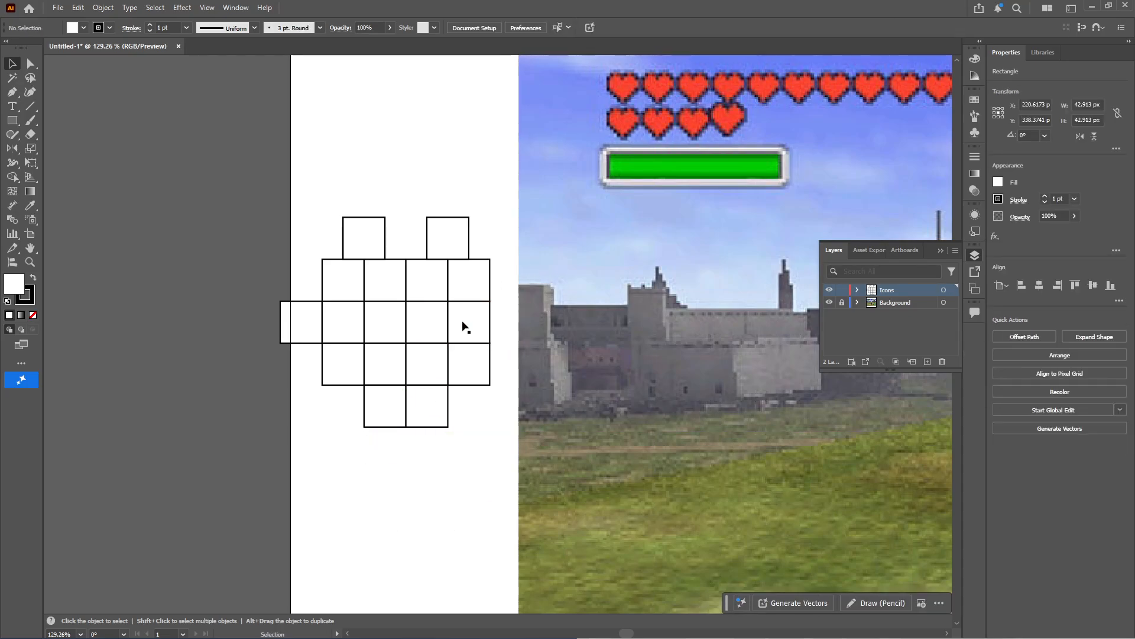
pyautogui.click(293, 321)
pyautogui.press('Delete')
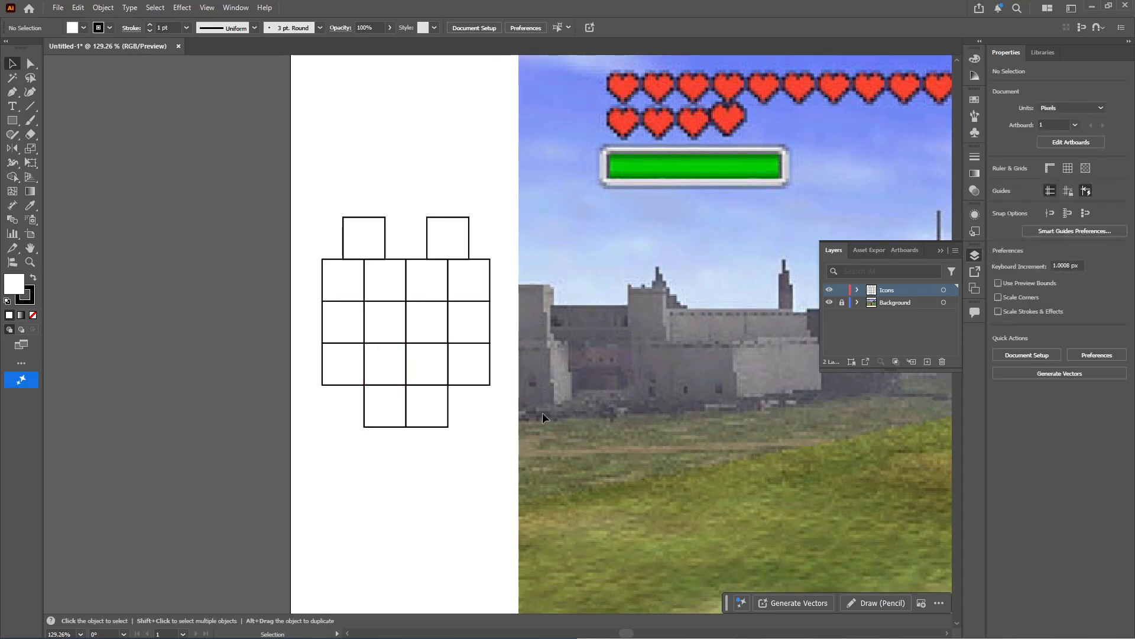
# Move the lower two rows down by one square and fill the gap with a duplicated four-square row
pyautogui.moveTo(333, 387); pyautogui.dragTo(343, 375)
pyautogui.moveTo(470, 357); pyautogui.dragTo(467, 388)
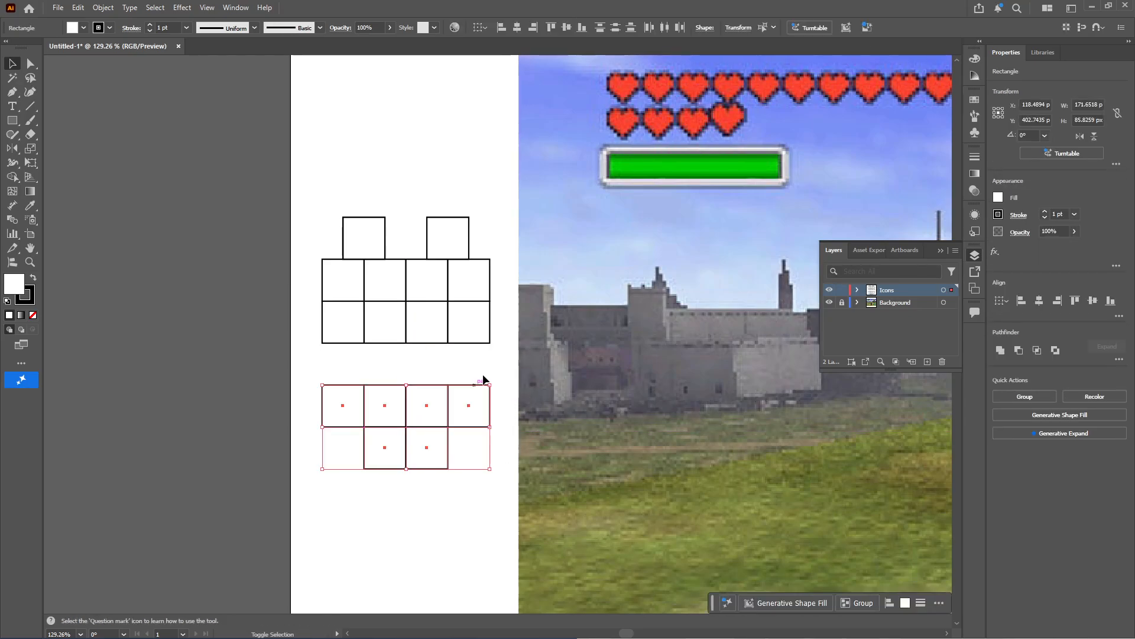
pyautogui.click(509, 337)
pyautogui.moveTo(509, 337); pyautogui.dragTo(291, 323)
pyautogui.moveTo(436, 337); pyautogui.dragTo(472, 378)
# Add a vertical pair of squares at both ends of the second and third rows
pyautogui.moveTo(561, 416); pyautogui.dragTo(264, 488)
pyautogui.click(506, 329)
pyautogui.moveTo(519, 313); pyautogui.dragTo(511, 374)
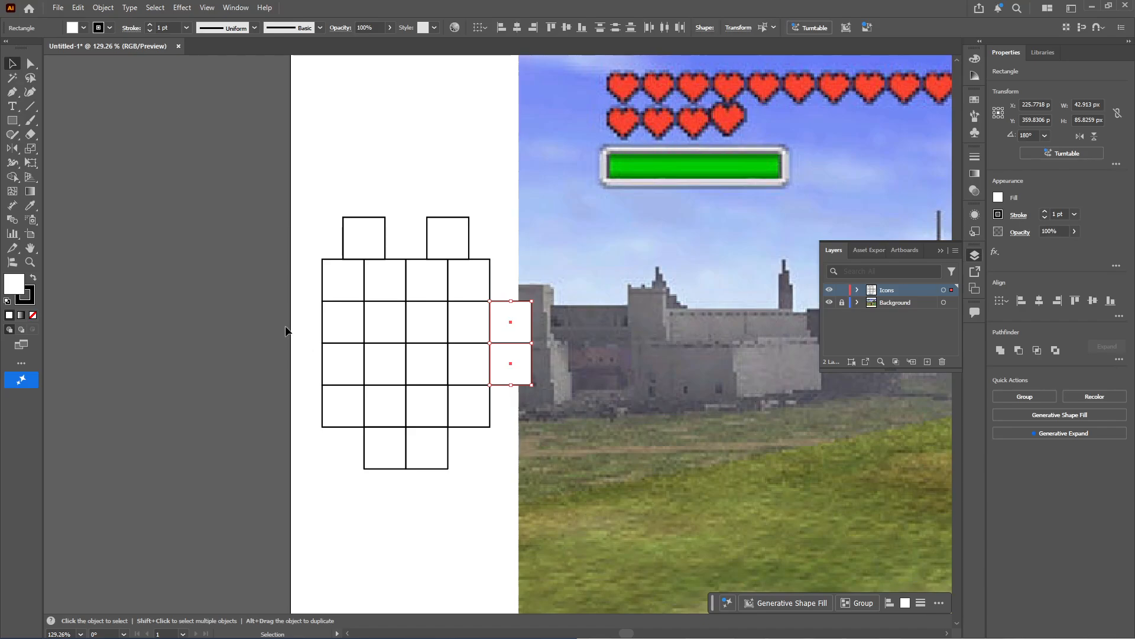
pyautogui.moveTo(352, 367); pyautogui.dragTo(307, 365)
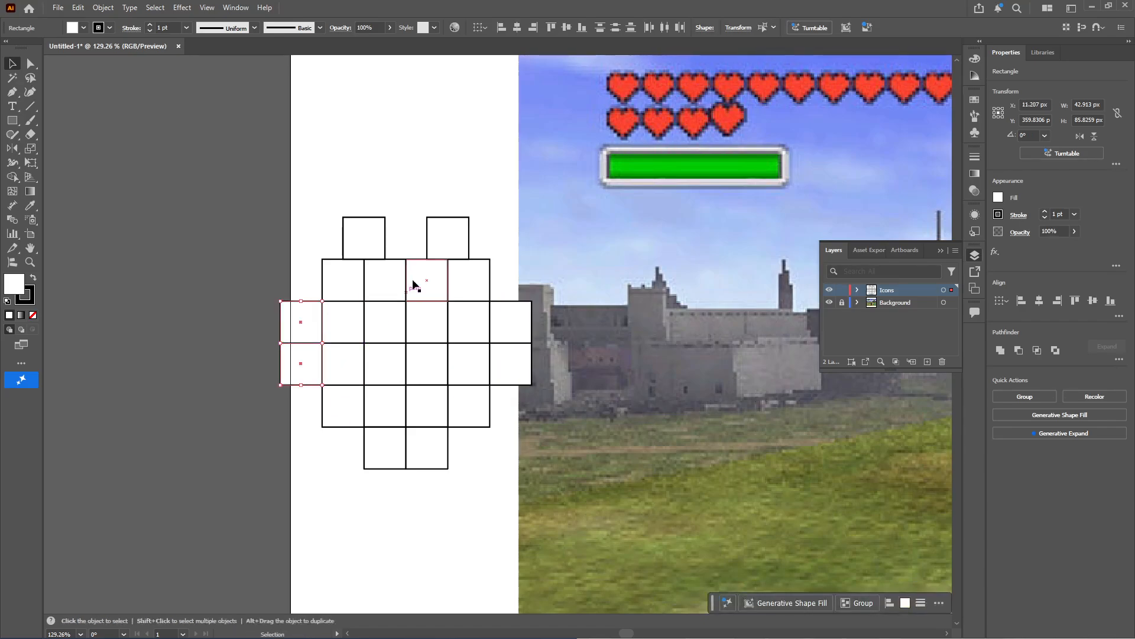
# Delete the raised squares and the old top-row squares, and place a pair above the fifth and sixth columns
pyautogui.click(421, 277)
pyautogui.press('Delete')
pyautogui.moveTo(362, 287); pyautogui.dragTo(374, 286)
pyautogui.click(382, 285)
pyautogui.press('Delete')
pyautogui.moveTo(374, 243); pyautogui.dragTo(332, 283)
pyautogui.click(382, 239)
pyautogui.press('Delete')
pyautogui.moveTo(385, 215); pyautogui.dragTo(507, 282)
pyautogui.press('Delete')
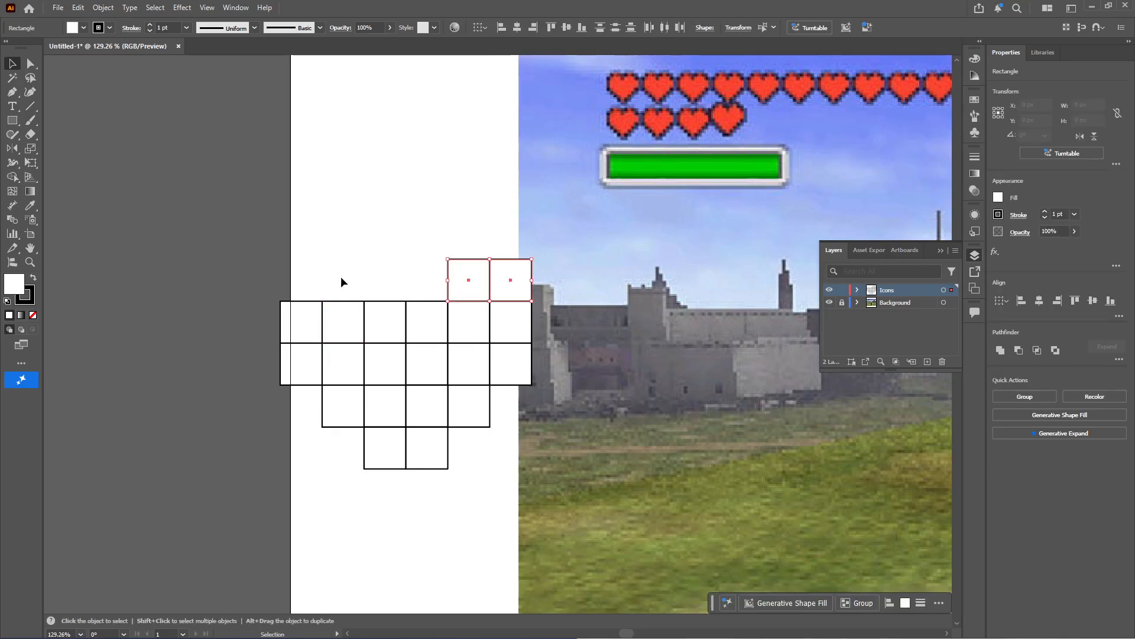
# Place a matching pair of squares above the second and third columns of the heart
pyautogui.click(325, 281)
pyautogui.moveTo(353, 284); pyautogui.dragTo(391, 278)
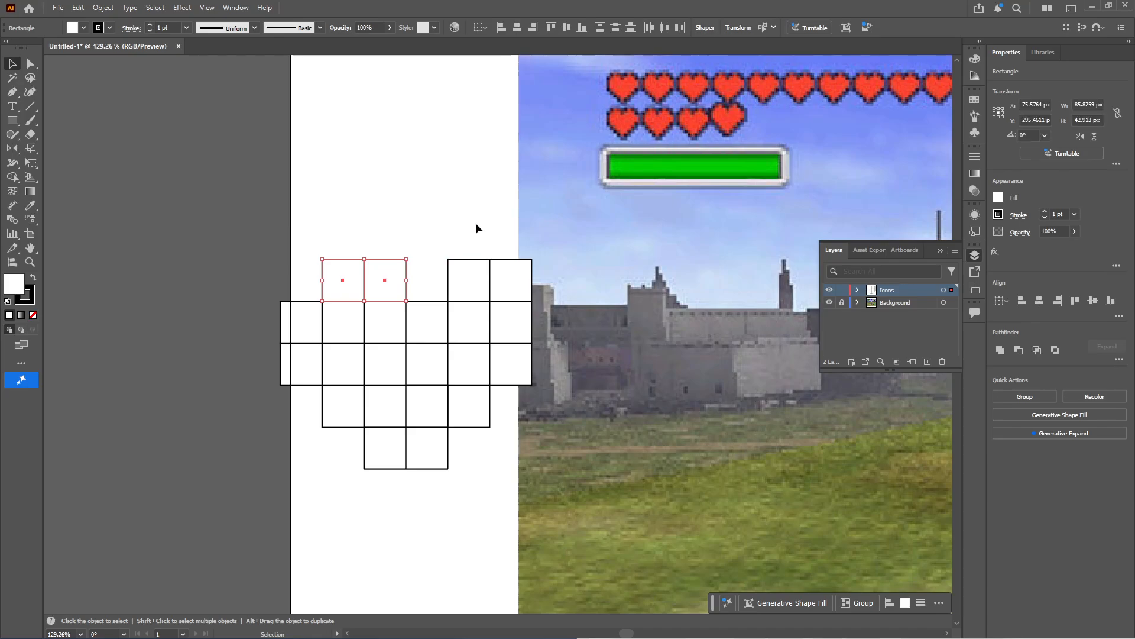
pyautogui.click(477, 223)
pyautogui.click(523, 279)
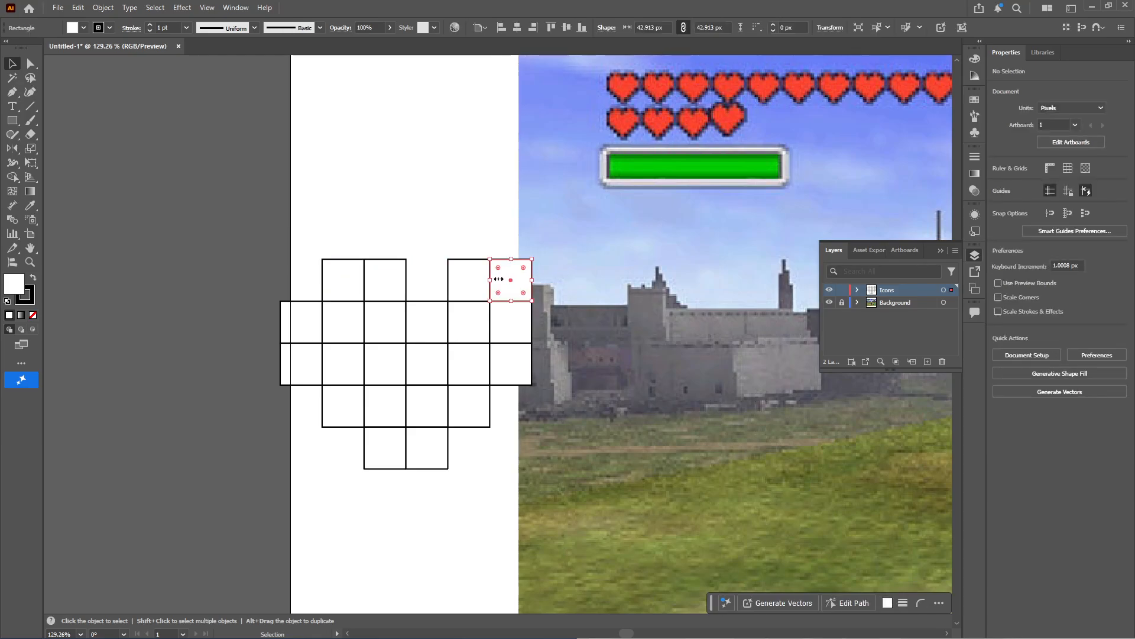
pyautogui.click(467, 439)
pyautogui.moveTo(361, 451); pyautogui.dragTo(430, 470)
pyautogui.moveTo(430, 470); pyautogui.dragTo(512, 469)
# Remove the top square over the third column and fill both outer top corners with copies of the squares below
pyautogui.click(475, 216)
pyautogui.press('Delete')
pyautogui.click(670, 208)
pyautogui.press('Delete')
pyautogui.moveTo(374, 279); pyautogui.dragTo(373, 218)
pyautogui.moveTo(665, 267); pyautogui.dragTo(666, 207)
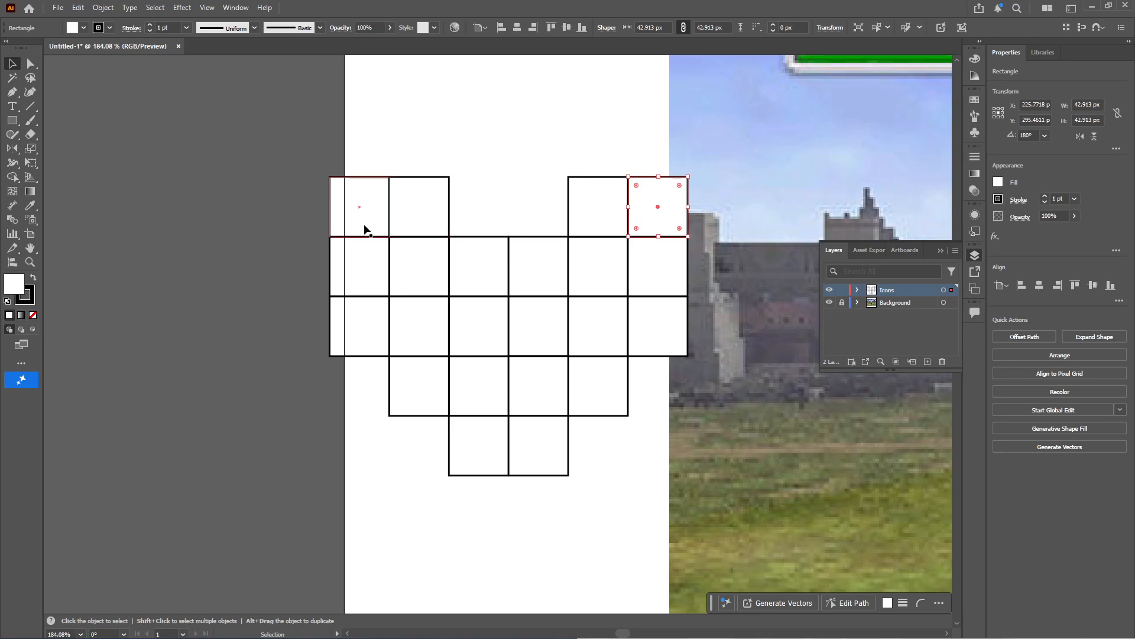
# Move all the heart squares off the artboard onto the empty canvas to its left
pyautogui.moveTo(574, 256)
pyautogui.mouseDown()
pyautogui.moveTo(573, 296)
pyautogui.moveTo(573, 256)
pyautogui.mouseUp()
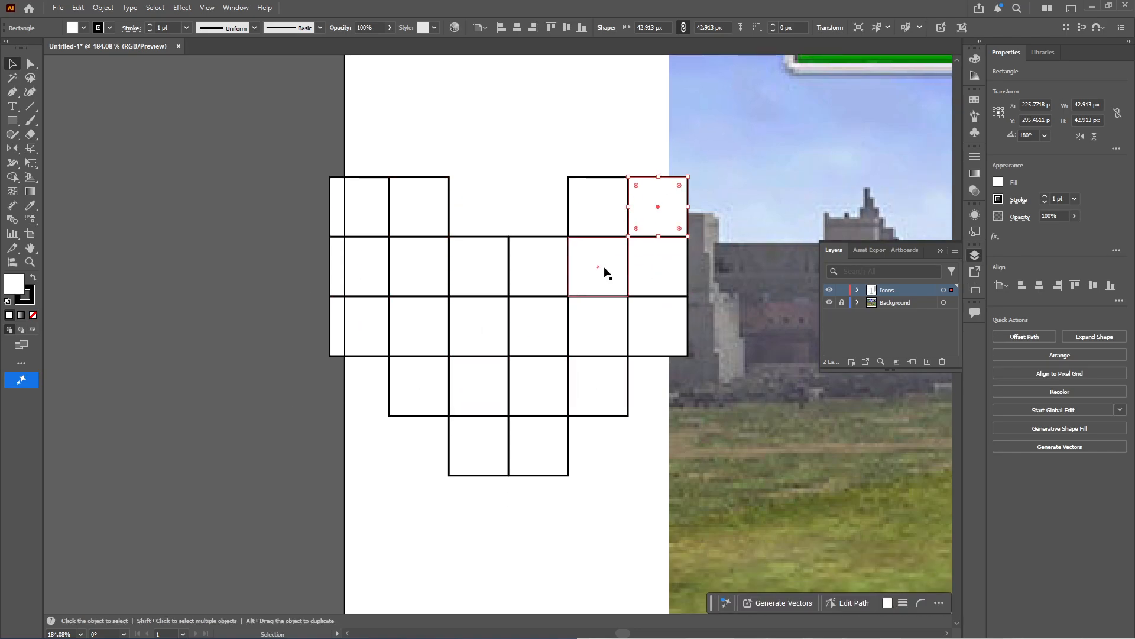
pyautogui.hscroll(5, 646, 324)
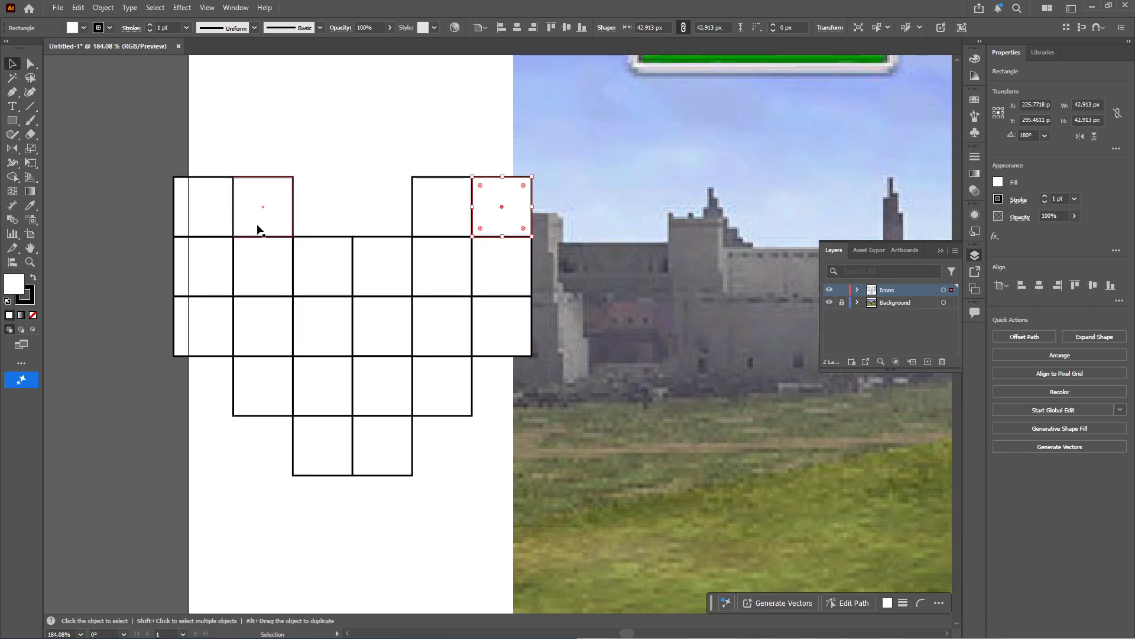
pyautogui.click(92, 107)
pyautogui.hotkey('ctrl', 'a')
pyautogui.hscroll(-14, 734, 482)
pyautogui.moveTo(796, 464); pyautogui.dragTo(283, 375)
pyautogui.click(478, 315)
pyautogui.moveTo(356, 351); pyautogui.dragTo(560, 355)
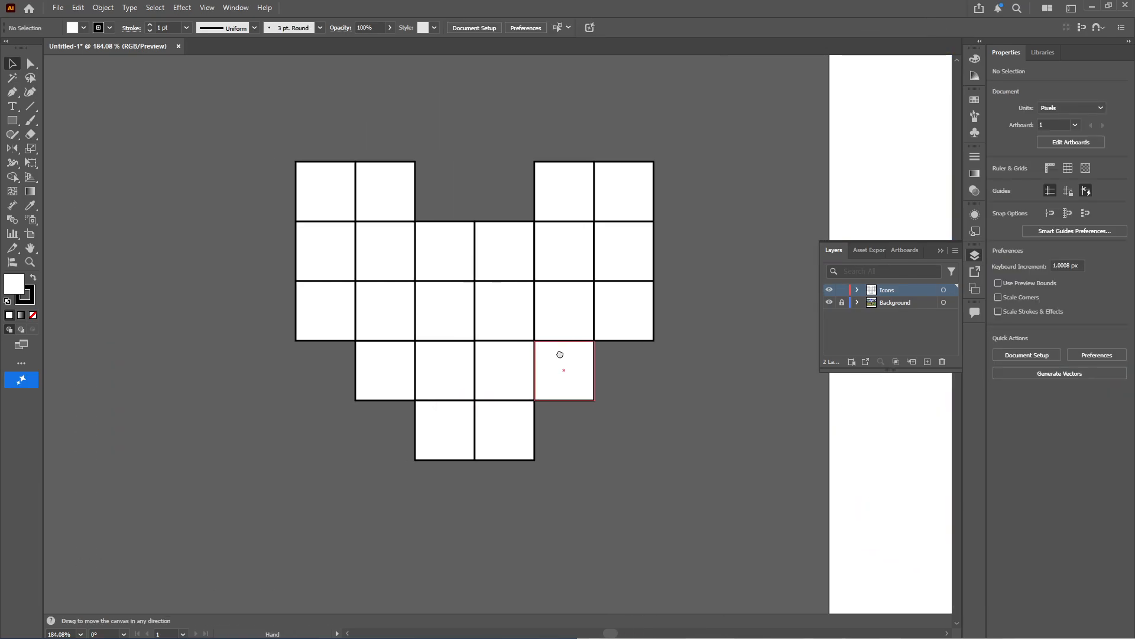
# Switch to Chrome and search for "heart pixel art" in a new tab
pyautogui.moveTo(227, 355); pyautogui.dragTo(167, 361)
pyautogui.moveTo(646, 624)
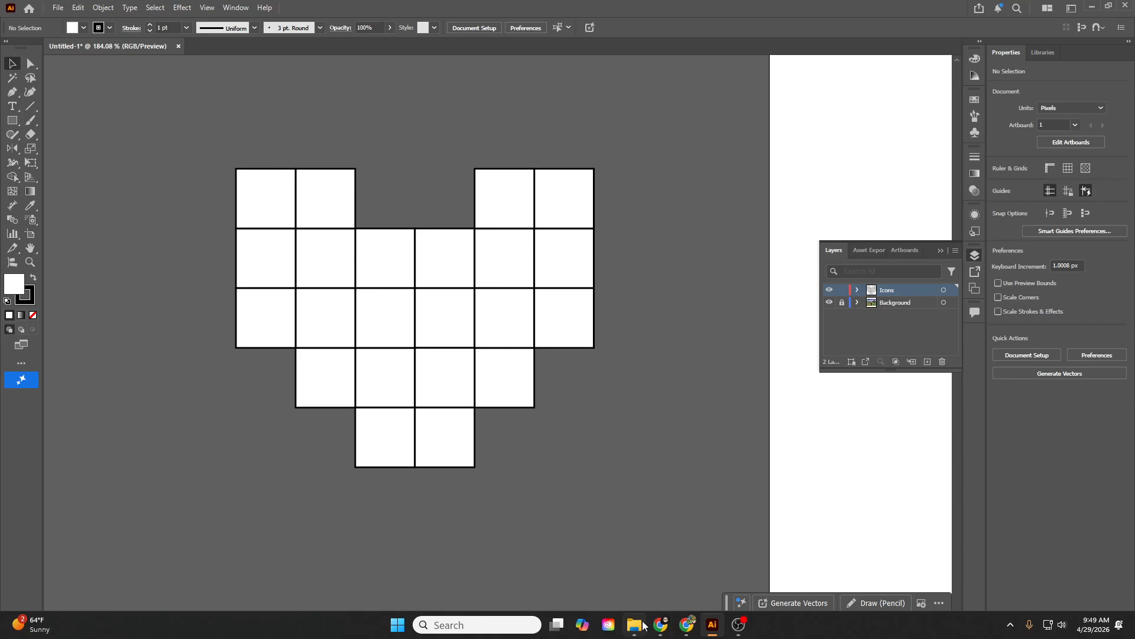
pyautogui.click(686, 626)
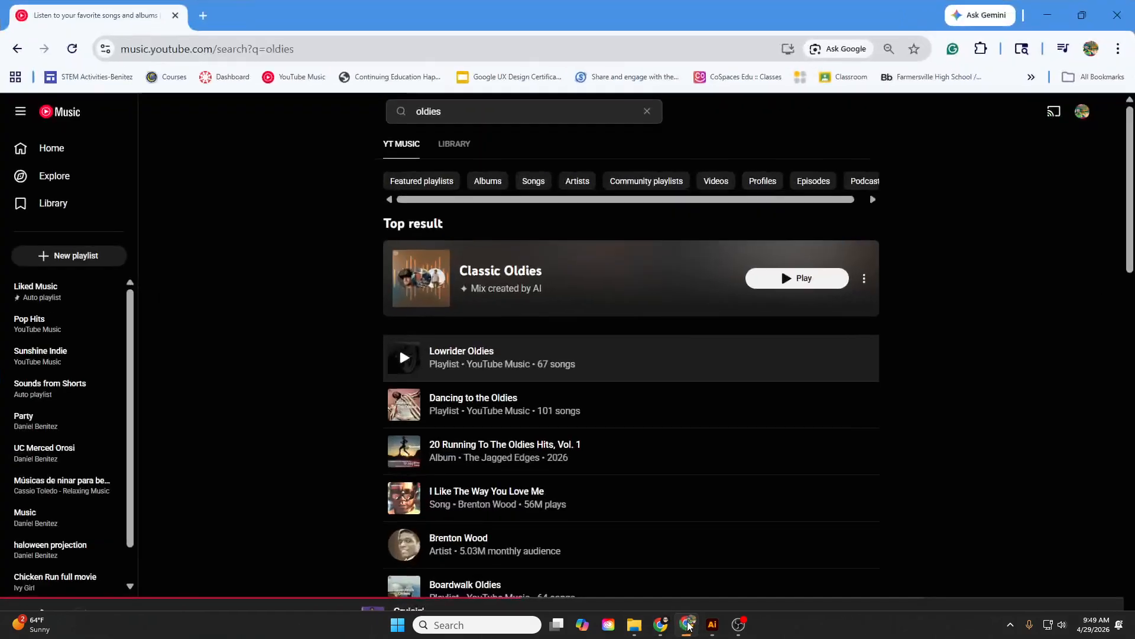
pyautogui.click(202, 16)
pyautogui.write('heart pizx')
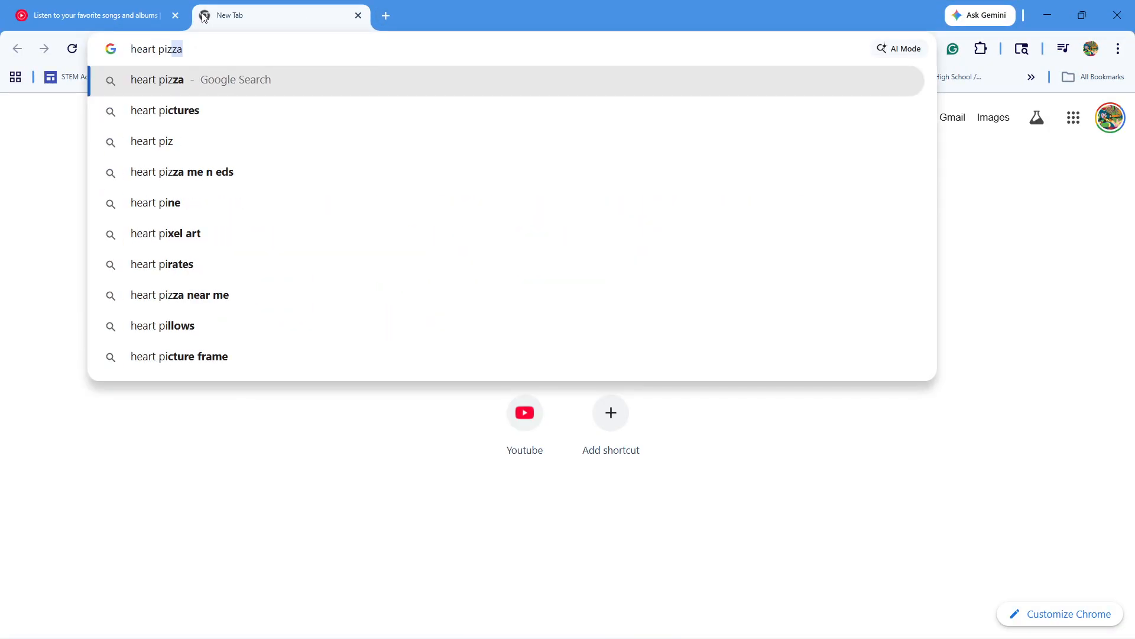
pyautogui.press('BackSpace')
pyautogui.press('BackSpace')
pyautogui.write('xel')
pyautogui.press('Return')
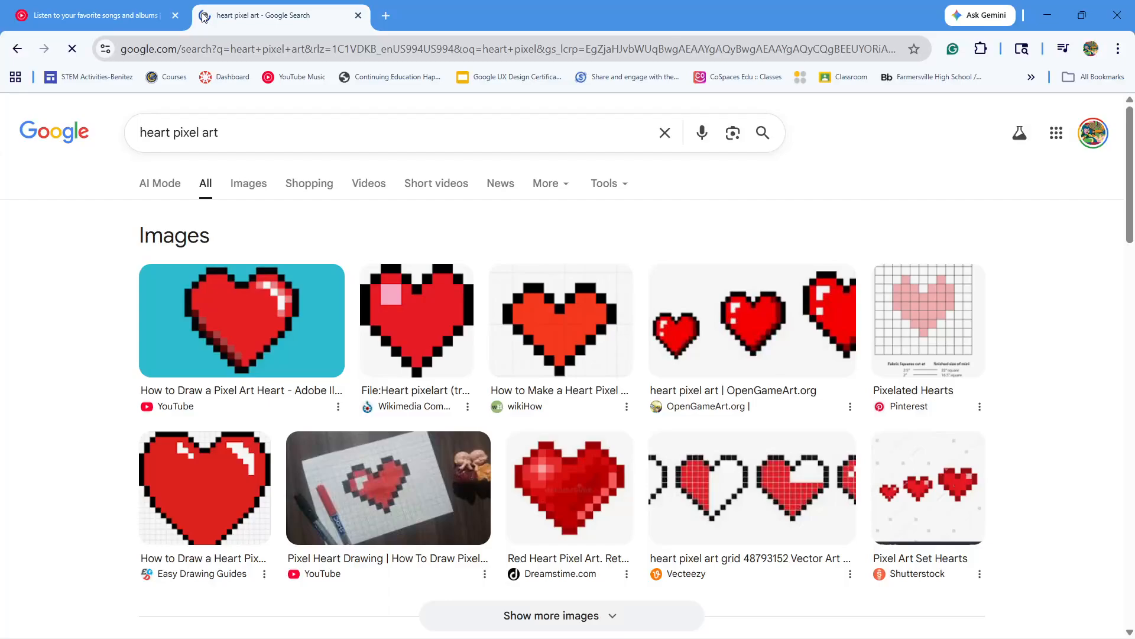
# Open the Pixelated Hearts image result and capture a screenshot of its grid heart
pyautogui.click(946, 346)
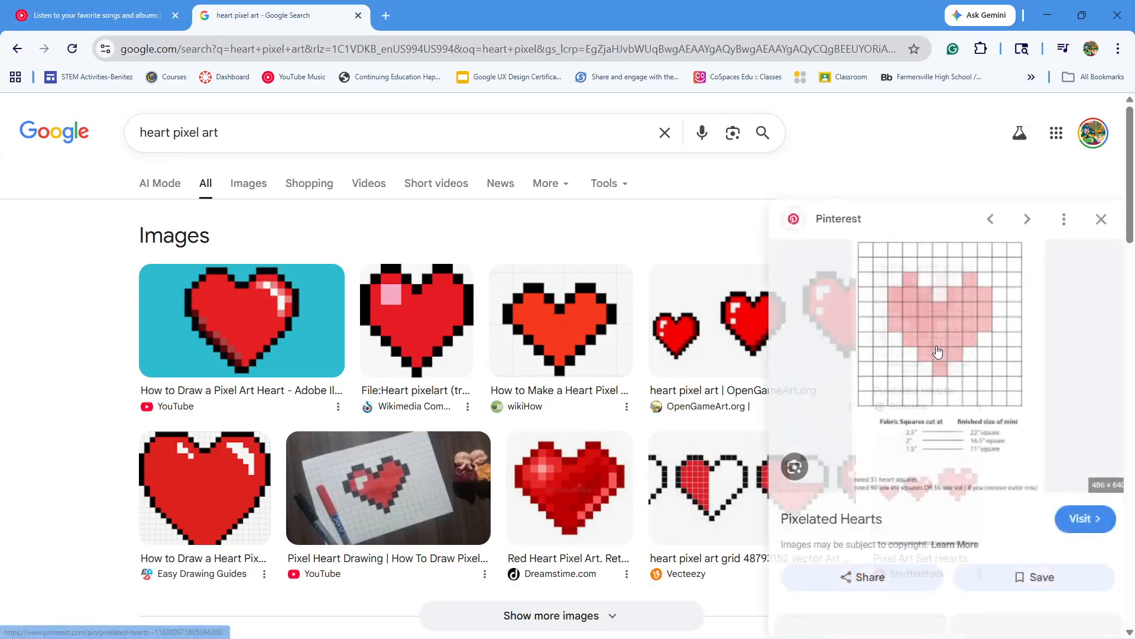
pyautogui.moveTo(864, 34); pyautogui.dragTo(591, 91)
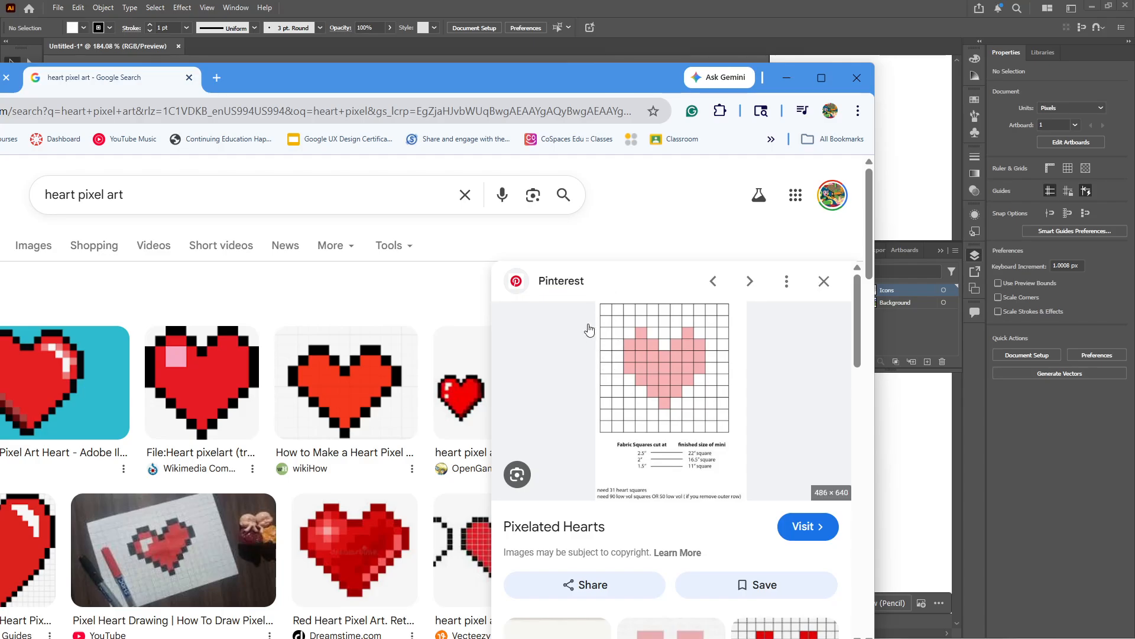
pyautogui.press('super+shift+s')
pyautogui.moveTo(600, 297); pyautogui.dragTo(742, 440)
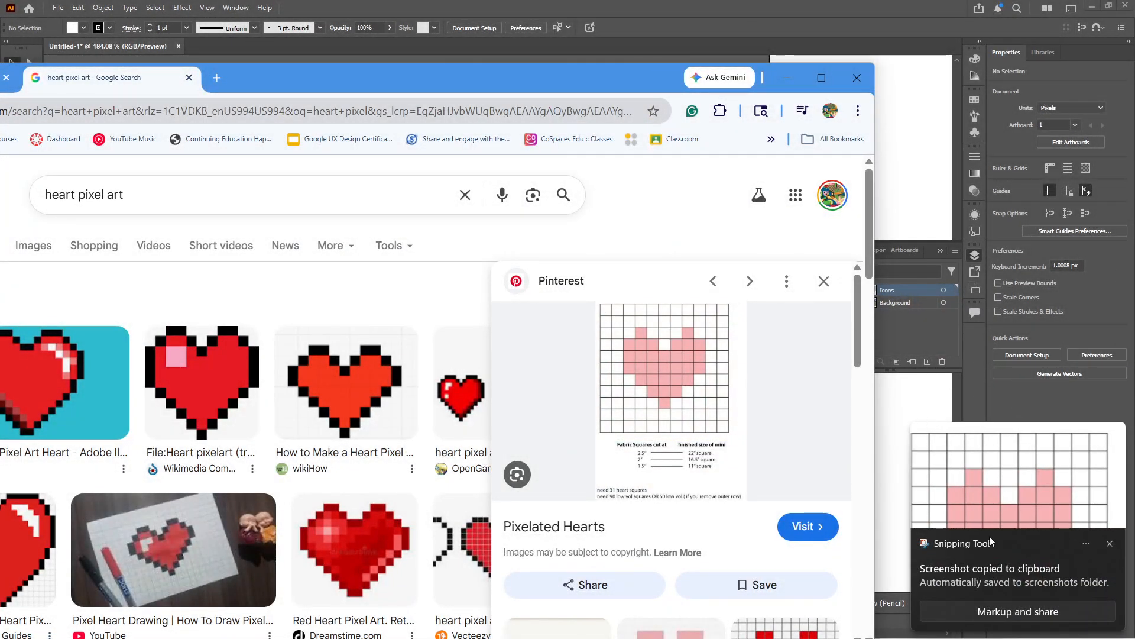
pyautogui.click(777, 83)
# Place the grid heart screenshot from the Creative Cloud Files Screenshots folder onto the Illustrator canvas beside the white squares
pyautogui.moveTo(525, 441); pyautogui.dragTo(851, 359)
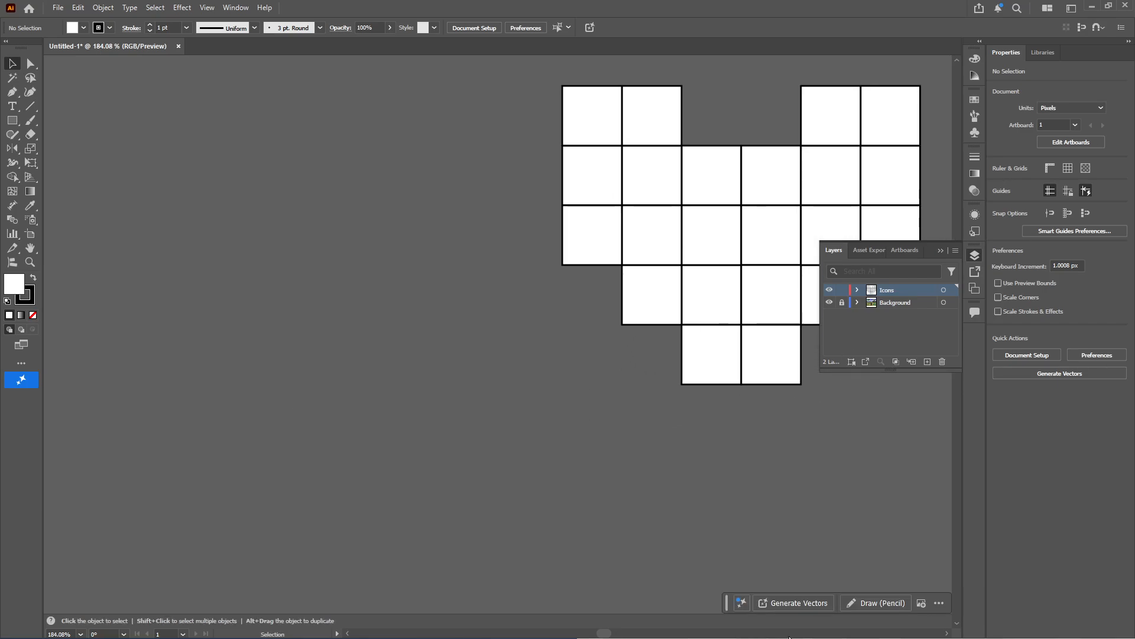
pyautogui.moveTo(790, 637)
pyautogui.click(635, 629)
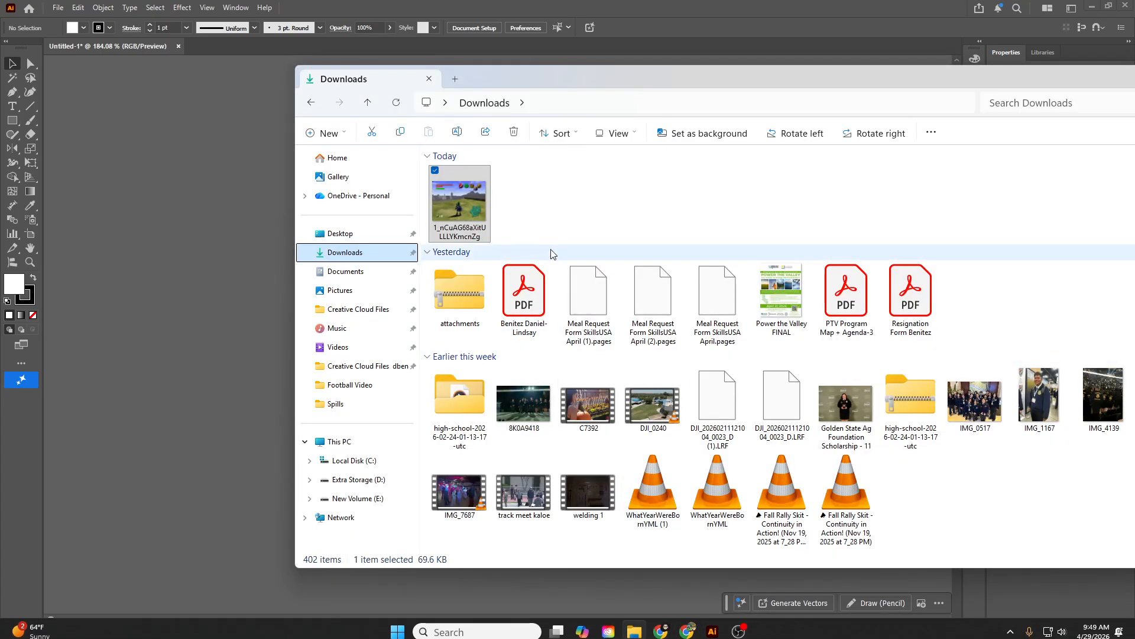
pyautogui.click(346, 291)
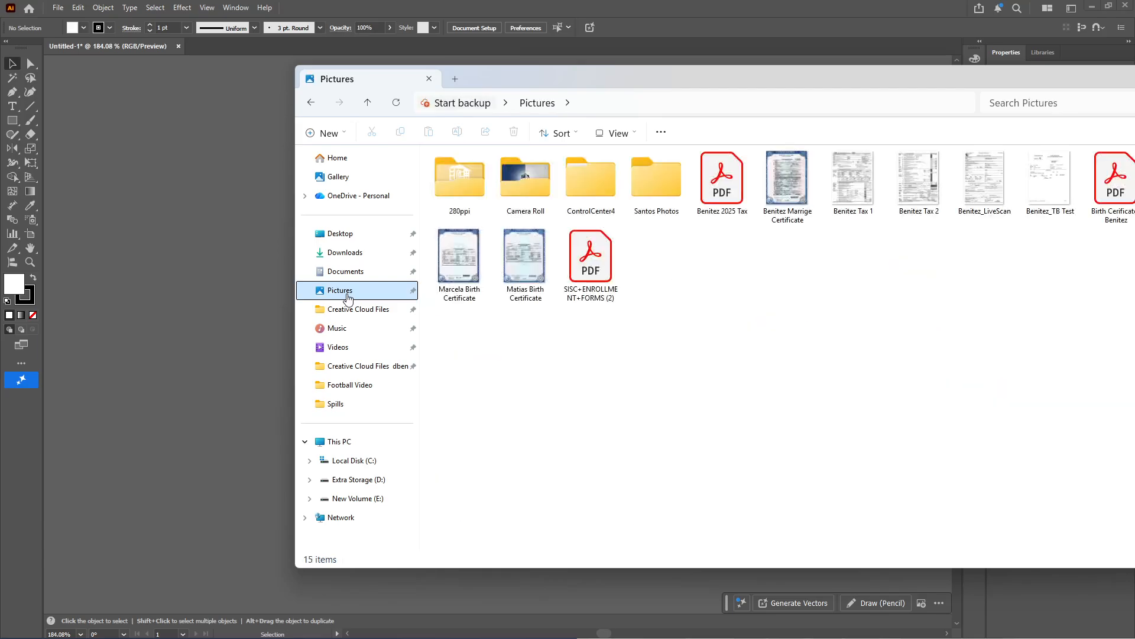
pyautogui.click(351, 310)
pyautogui.doubleClick(470, 171)
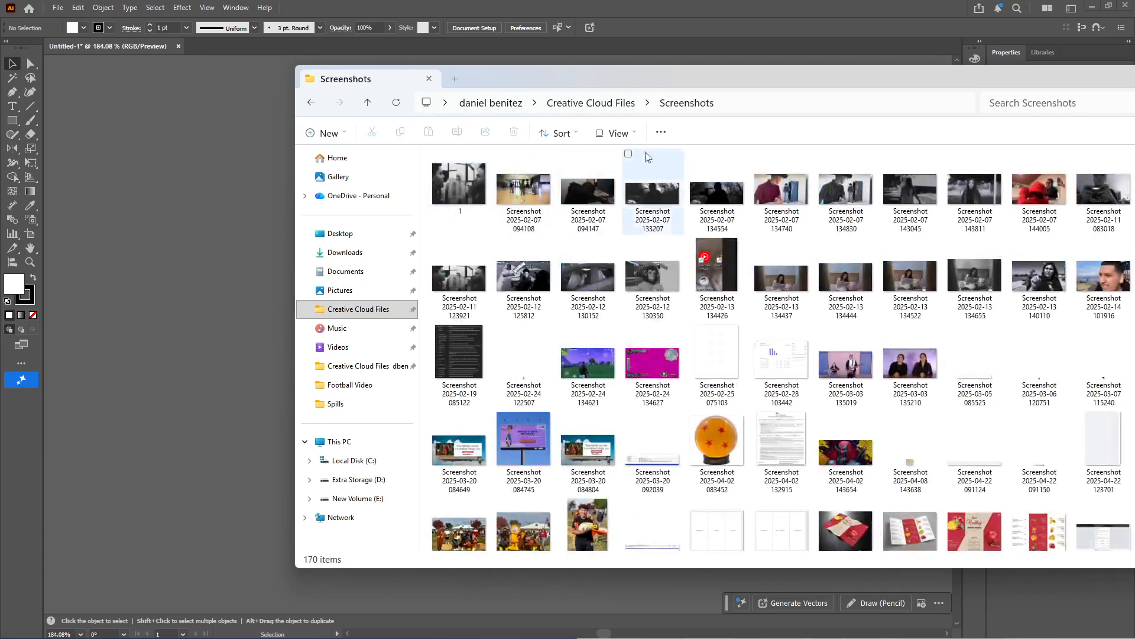
pyautogui.scroll(-15, 836, 431)
pyautogui.moveTo(528, 519); pyautogui.dragTo(154, 291)
pyautogui.moveTo(194, 216); pyautogui.dragTo(358, 204)
pyautogui.moveTo(696, 414); pyautogui.dragTo(637, 433)
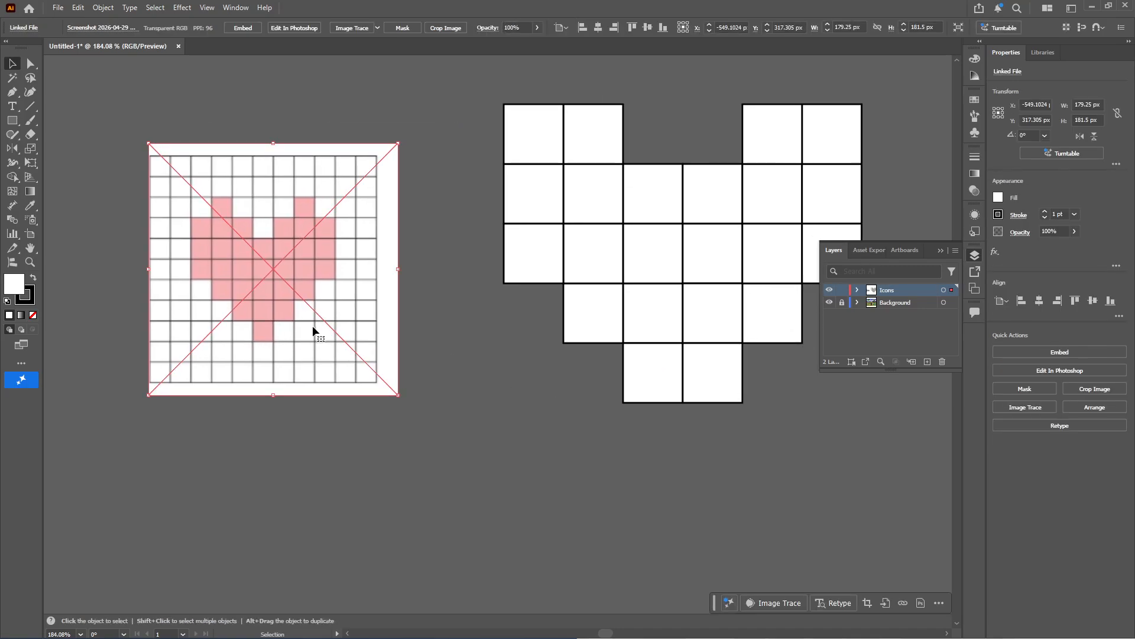
# Delete the old heart squares except a row of three with a single square centered below it
pyautogui.moveTo(727, 391); pyautogui.dragTo(671, 498)
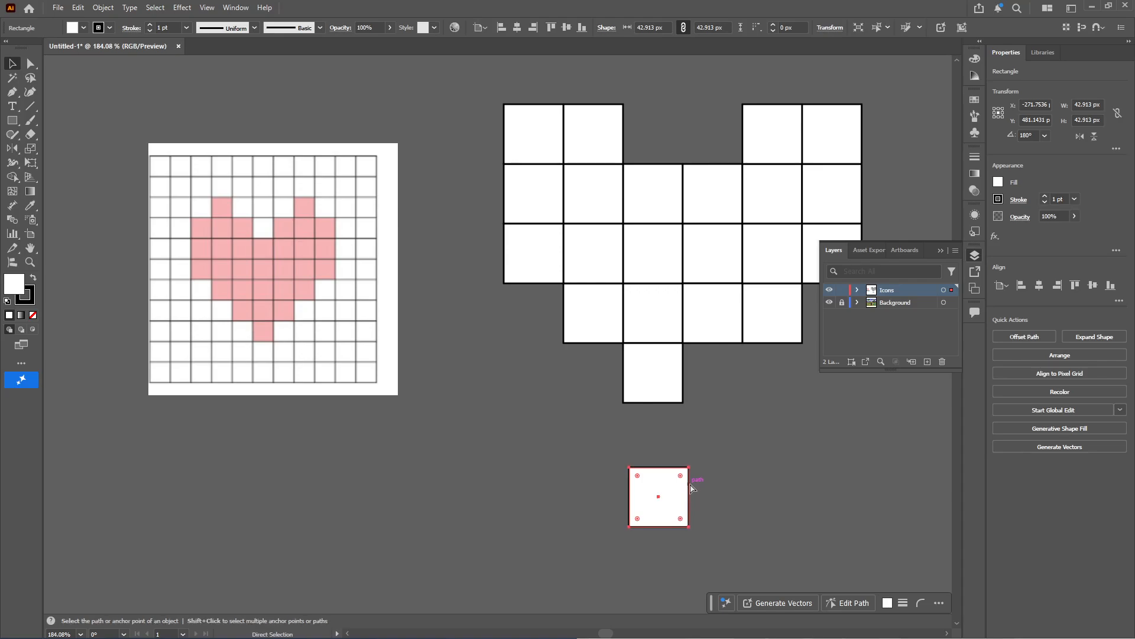
pyautogui.hotkey('ctrl', 'z')
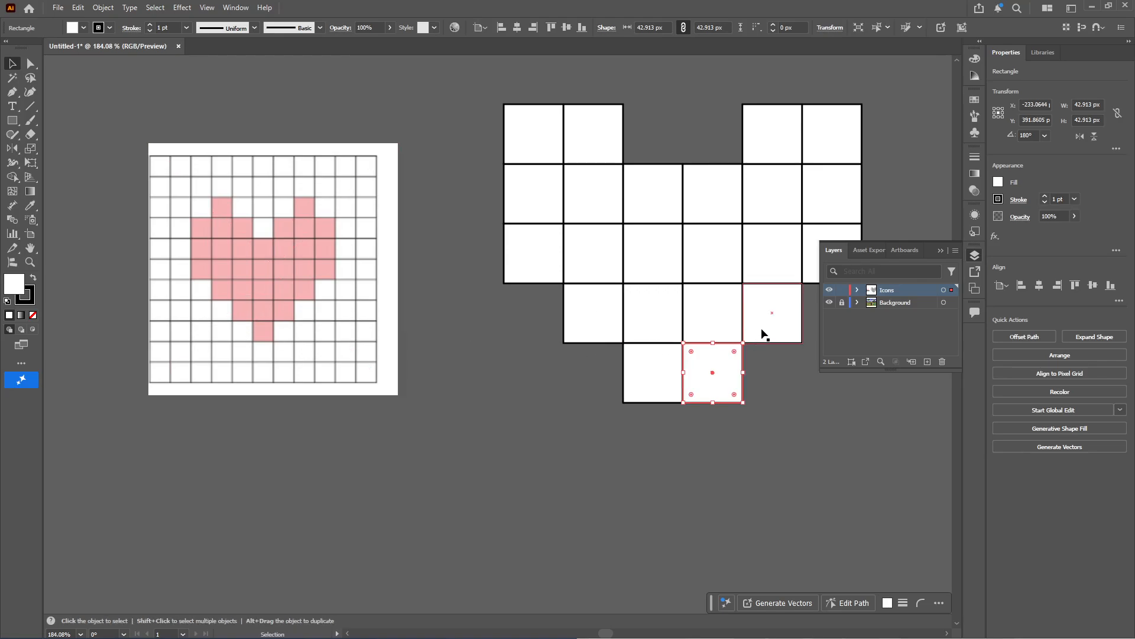
pyautogui.moveTo(818, 386); pyautogui.dragTo(727, 437)
pyautogui.moveTo(671, 172); pyautogui.dragTo(640, 142)
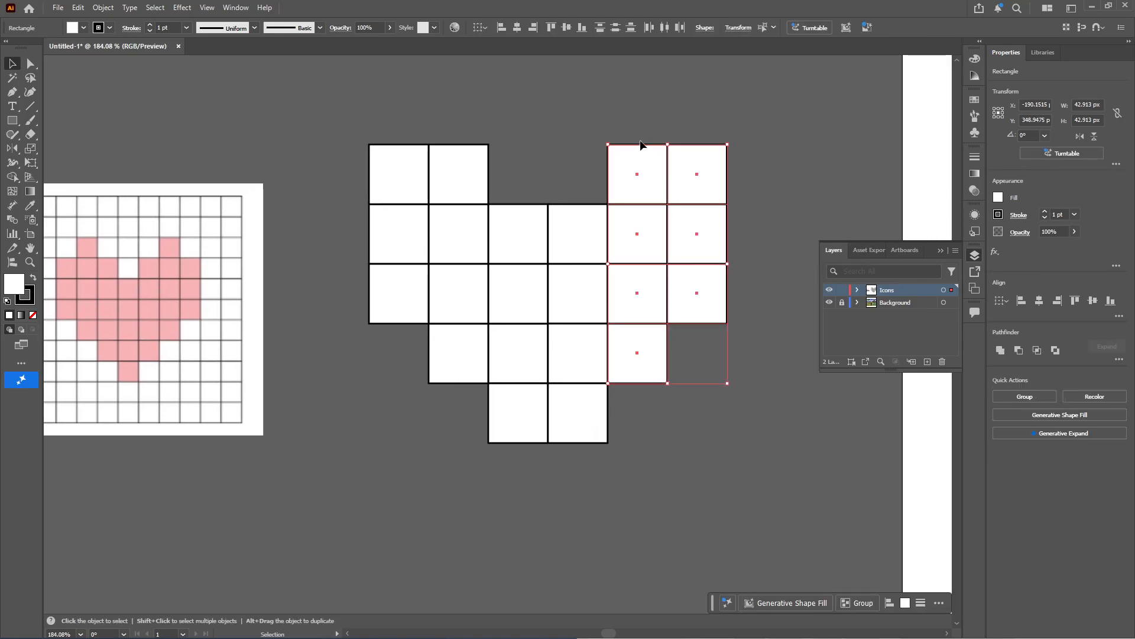
pyautogui.press('Delete')
pyautogui.moveTo(361, 137); pyautogui.dragTo(620, 304)
pyautogui.press('Delete')
pyautogui.moveTo(367, 349); pyautogui.dragTo(431, 331)
pyautogui.click(639, 401)
pyautogui.press('Delete')
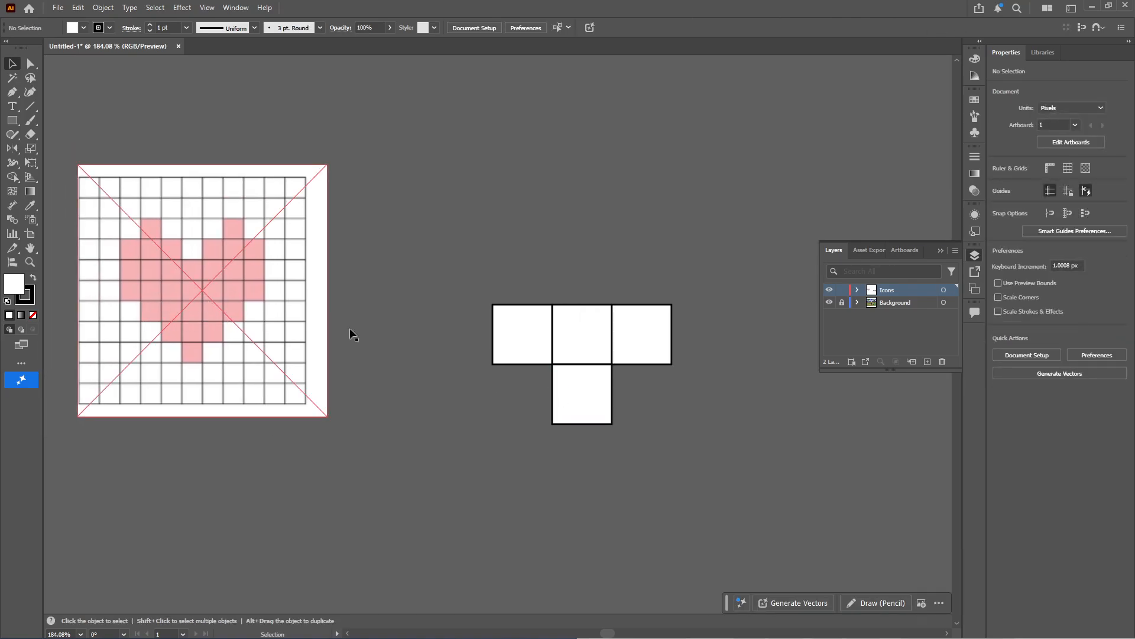
# Copy squares upward to build a centered five-square row and a seven-square row above the three-square row
pyautogui.moveTo(581, 312); pyautogui.dragTo(707, 278)
pyautogui.click(674, 289)
pyautogui.keyDown('alt'); pyautogui.keyDown('shift'); pyautogui.moveTo(527, 272); pyautogui.dragTo(472, 282); pyautogui.keyUp('shift'); pyautogui.keyUp('alt')
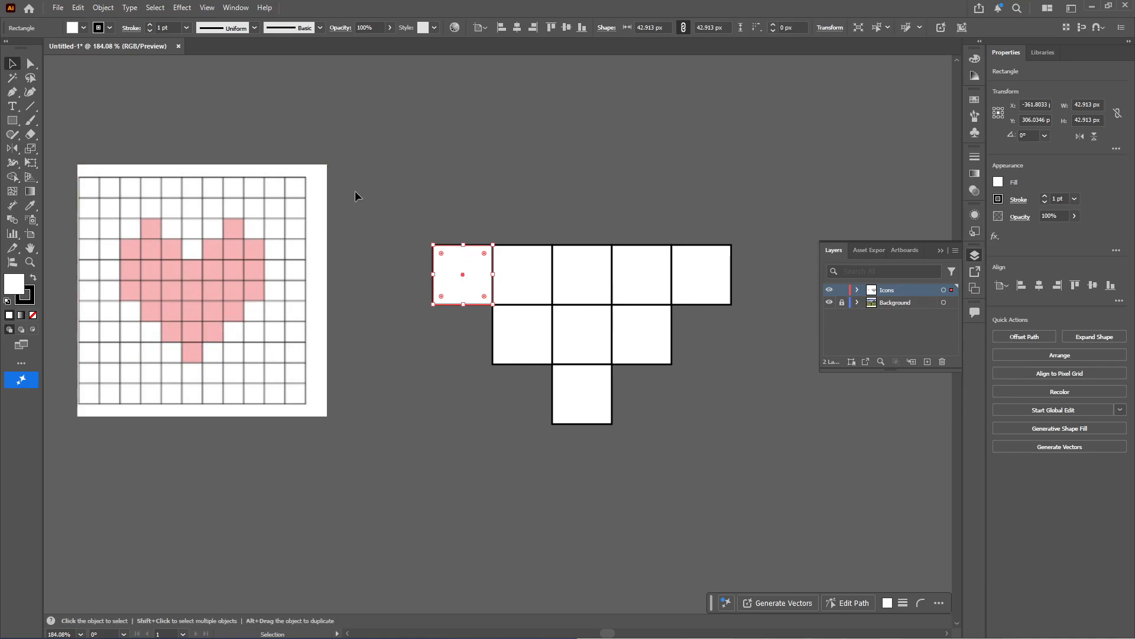
pyautogui.moveTo(790, 291); pyautogui.dragTo(790, 292)
pyautogui.keyDown('alt'); pyautogui.keyDown('shift'); pyautogui.moveTo(691, 271); pyautogui.dragTo(762, 229); pyautogui.keyUp('shift'); pyautogui.keyUp('alt')
pyautogui.click(741, 212)
pyautogui.moveTo(435, 229); pyautogui.dragTo(511, 246)
# Duplicate the seven-square row upward until the shape has five stacked rows of seven squares
pyautogui.moveTo(601, 193); pyautogui.dragTo(853, 110)
pyautogui.press('space')
pyautogui.moveTo(359, 297); pyautogui.dragTo(347, 378)
pyautogui.keyDown('alt'); pyautogui.keyDown('shift'); pyautogui.moveTo(767, 210); pyautogui.dragTo(779, 95); pyautogui.keyUp('shift'); pyautogui.keyUp('alt')
pyautogui.press('space')
pyautogui.moveTo(461, 304); pyautogui.dragTo(451, 316)
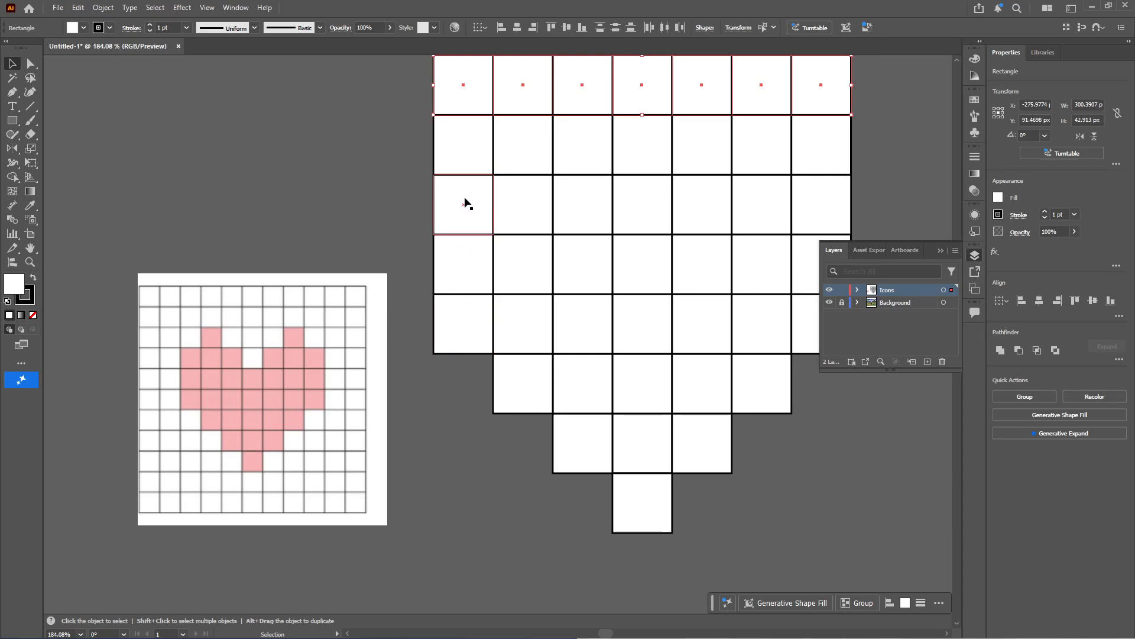
# Delete the center-column squares in the top three rows to form the heart's notch
pyautogui.click(654, 212)
pyautogui.press('Delete')
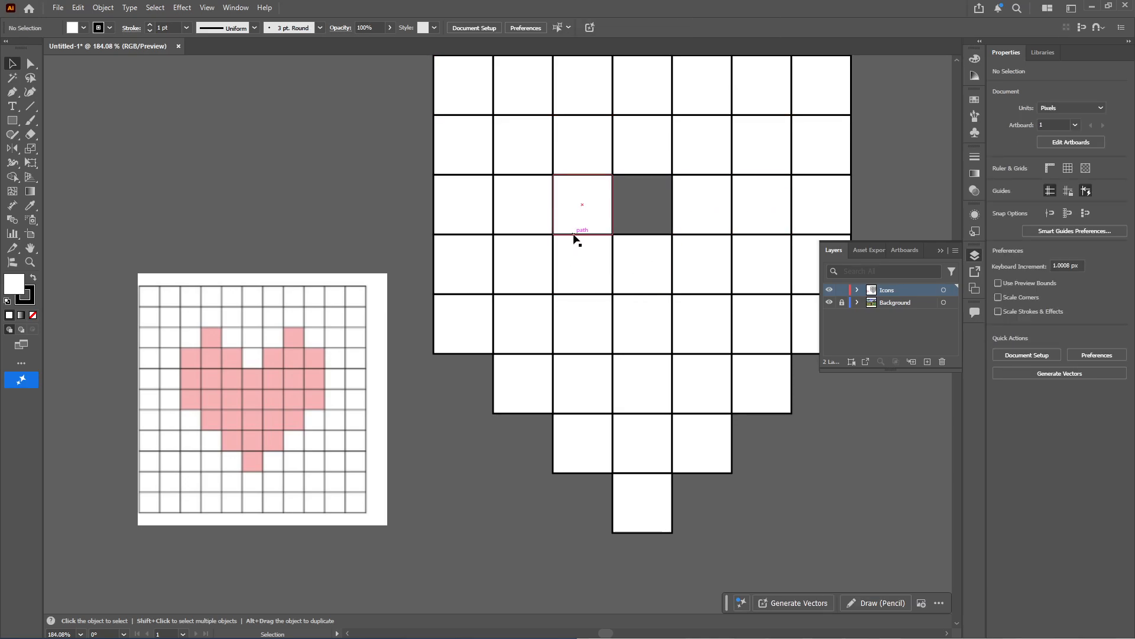
pyautogui.moveTo(642, 180); pyautogui.dragTo(623, 295)
pyautogui.click(623, 278)
pyautogui.press('Delete')
pyautogui.click(614, 201)
# Delete the top-row squares in the first, third, fifth and seventh columns
pyautogui.press('Delete')
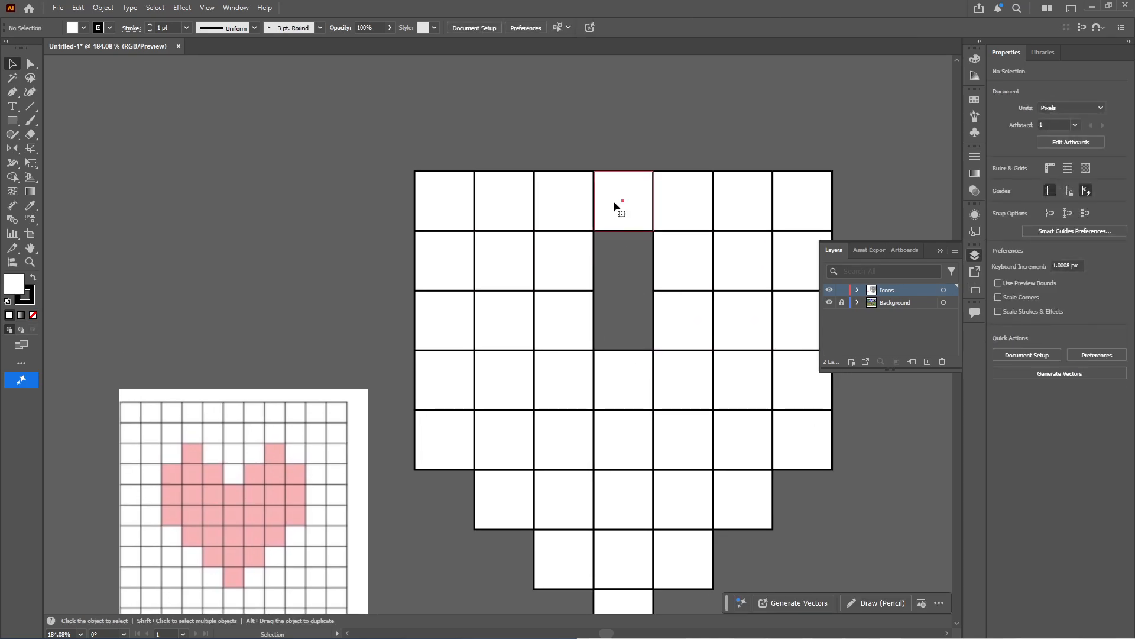
pyautogui.click(542, 225)
pyautogui.press('Delete')
pyautogui.click(455, 213)
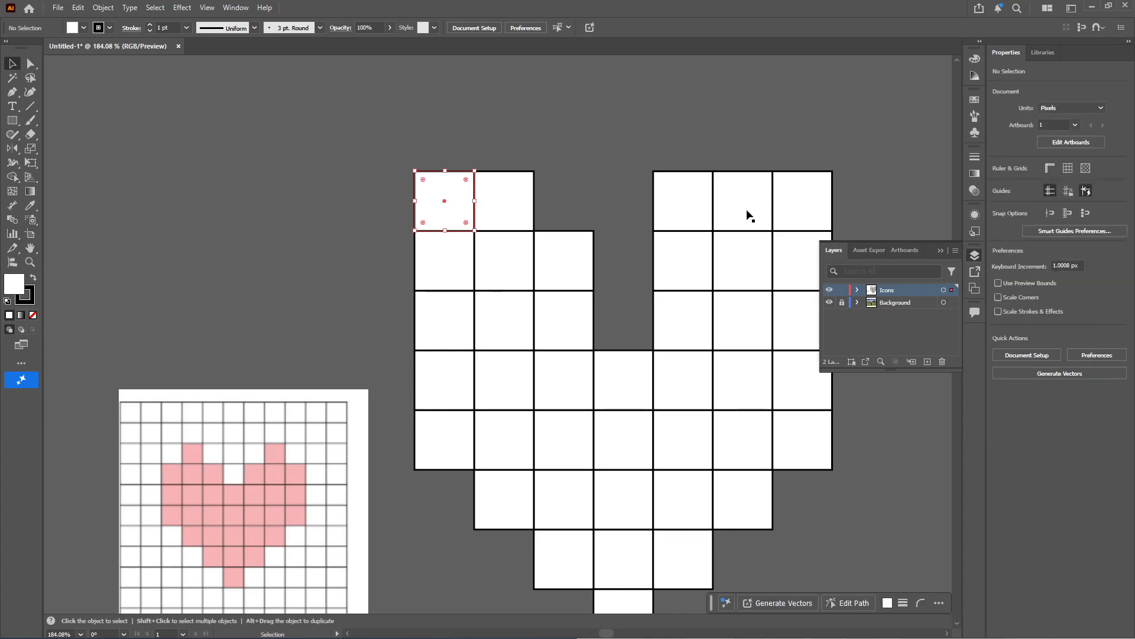
pyautogui.press('Delete')
pyautogui.click(682, 201)
pyautogui.press('Delete')
pyautogui.click(804, 201)
pyautogui.press('Delete')
# Delete the two topmost squares and trim the row below to single squares in the second and sixth columns
pyautogui.moveTo(567, 323); pyautogui.dragTo(518, 245)
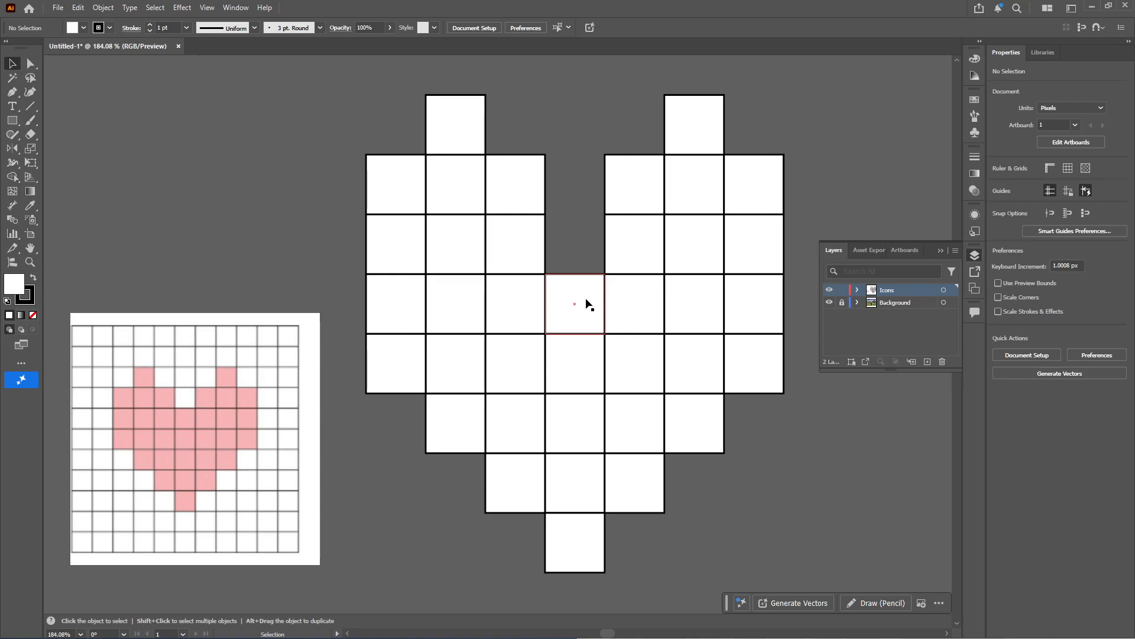
pyautogui.click(645, 191)
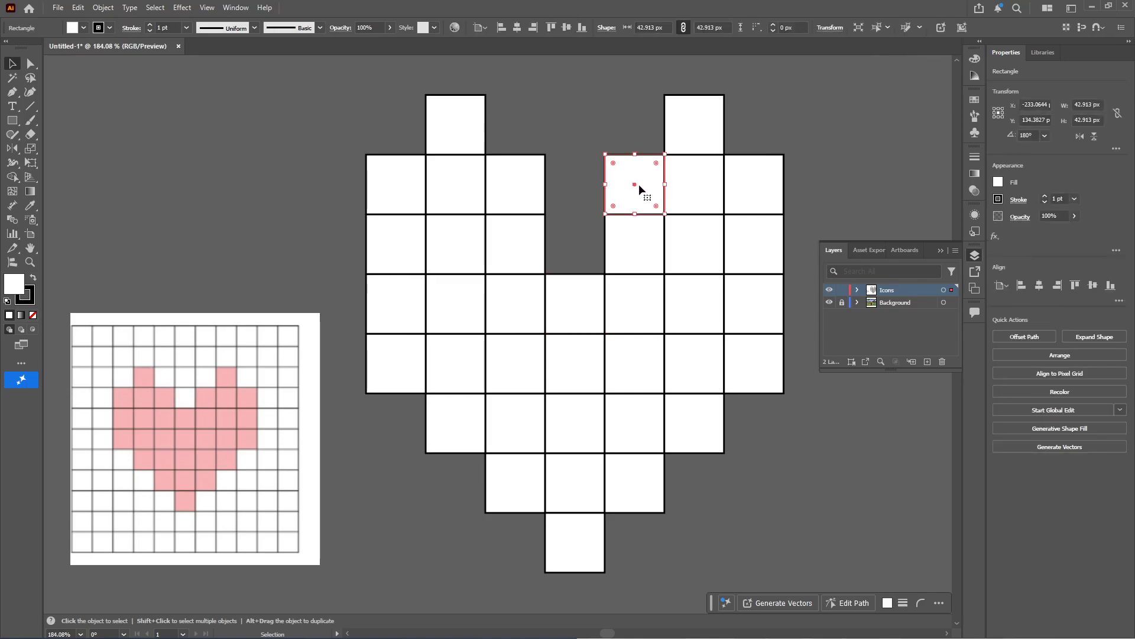
pyautogui.press('Delete')
pyautogui.click(695, 136)
pyautogui.press('Delete')
pyautogui.click(778, 195)
pyautogui.press('Delete')
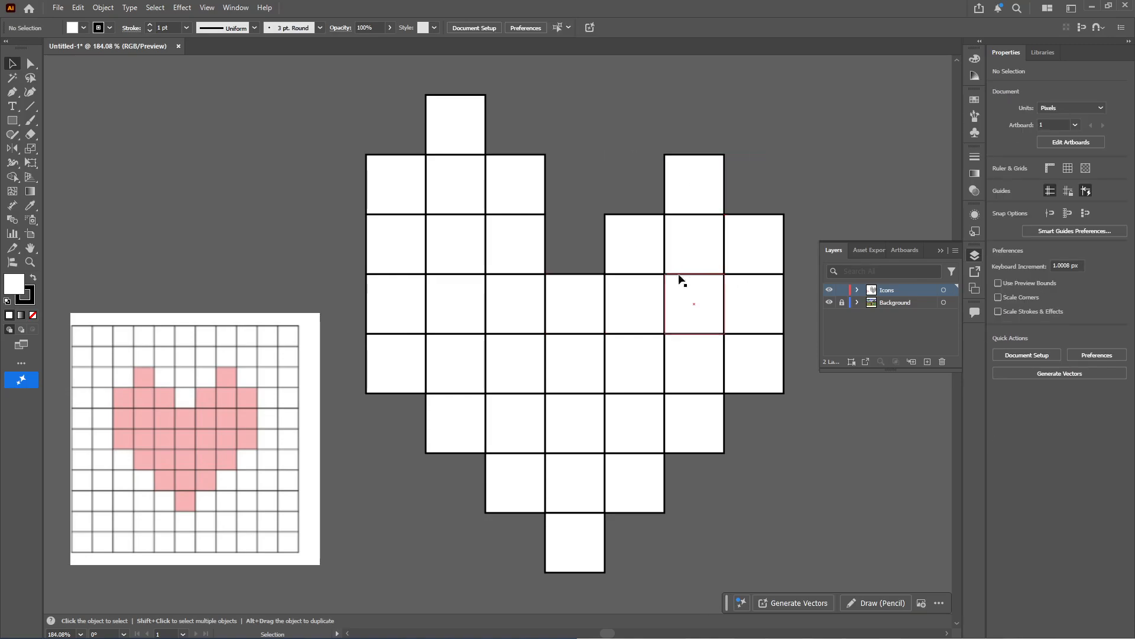
pyautogui.click(531, 200)
pyautogui.press('Delete')
pyautogui.click(463, 139)
pyautogui.press('Delete')
pyautogui.click(414, 183)
pyautogui.press('Delete')
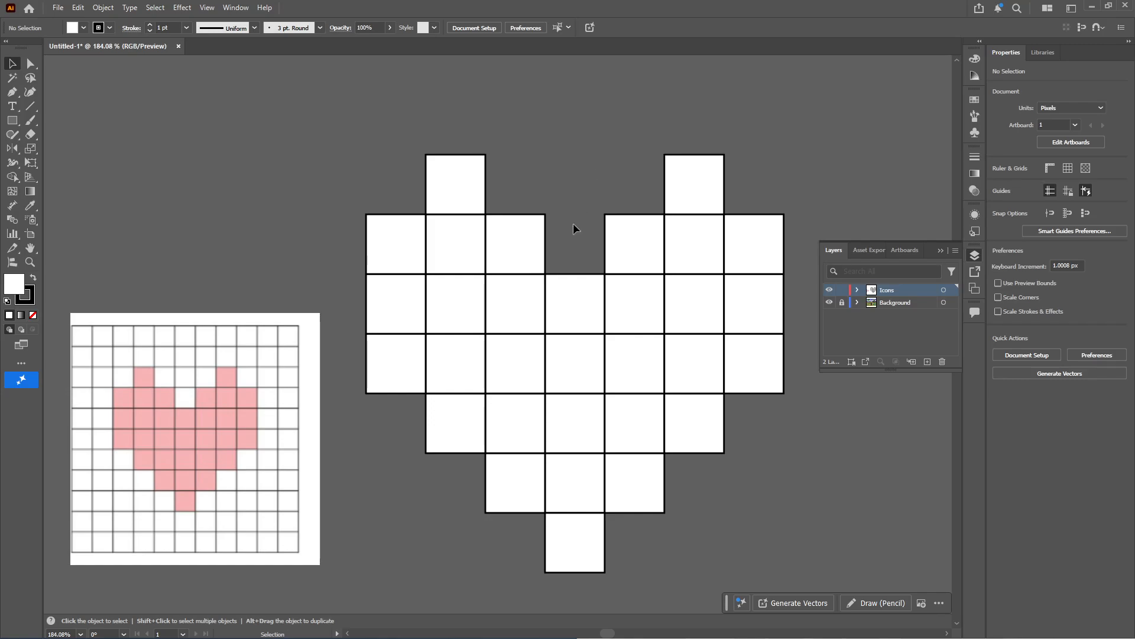
# Select all the heart squares and fill them with bright red ff0606
pyautogui.moveTo(652, 542); pyautogui.dragTo(625, 498)
pyautogui.moveTo(312, 43); pyautogui.dragTo(339, 39)
pyautogui.hotkey('ctrl', 'a')
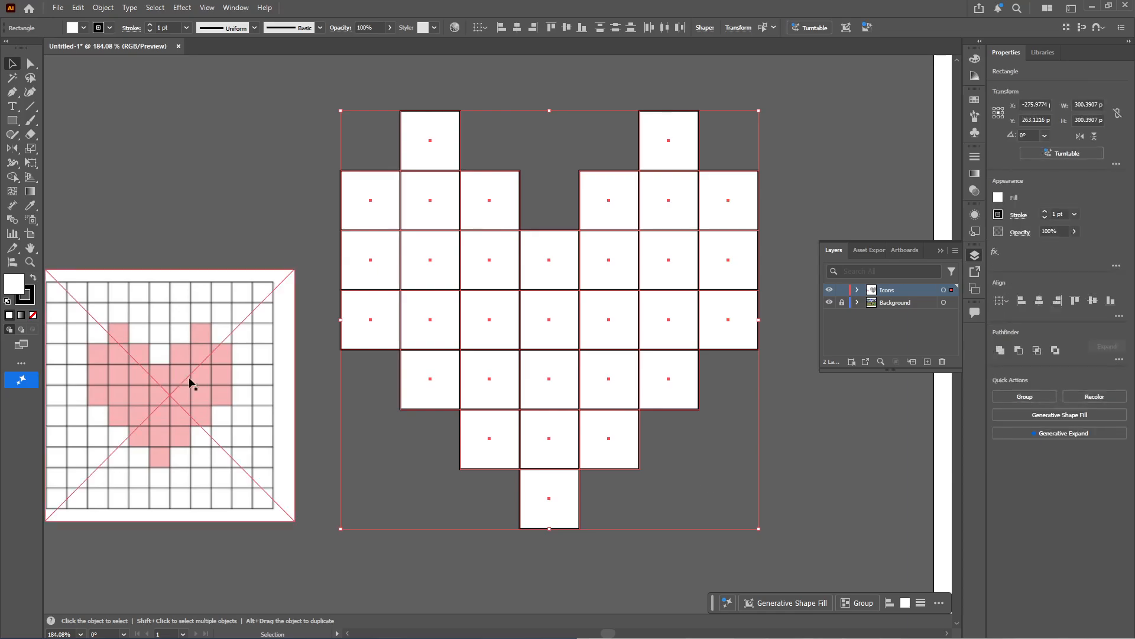
pyautogui.doubleClick(20, 283)
pyautogui.moveTo(1038, 513); pyautogui.dragTo(1063, 509)
pyautogui.moveTo(1085, 468); pyautogui.dragTo(604, 312)
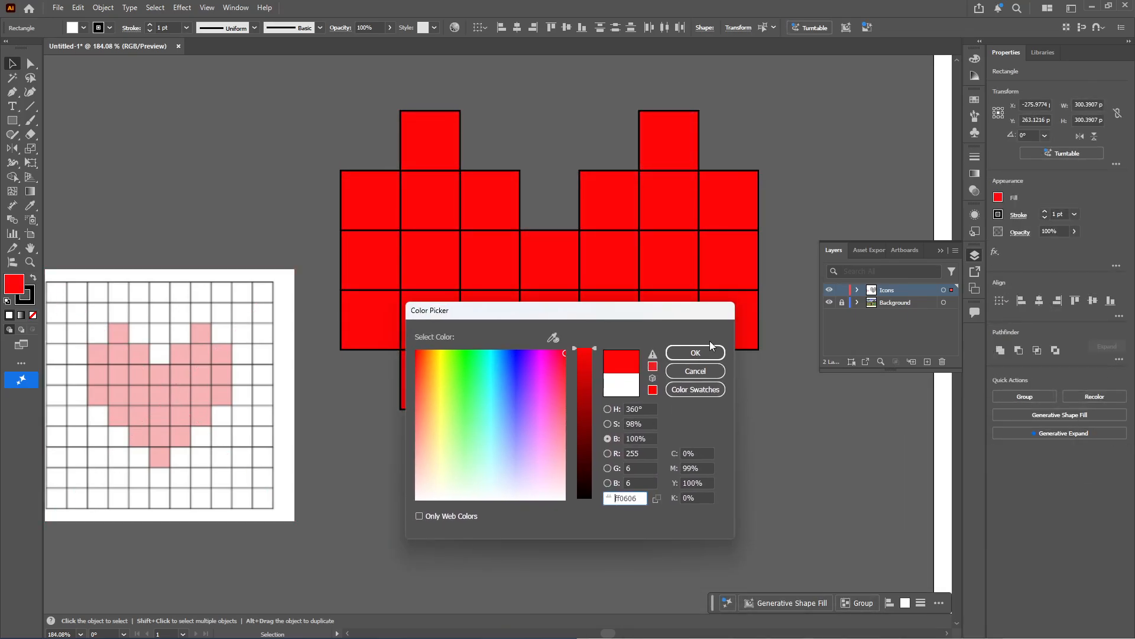
pyautogui.click(696, 353)
# Set the stroke color of all the heart squares to dark red 910a0a
pyautogui.click(797, 104)
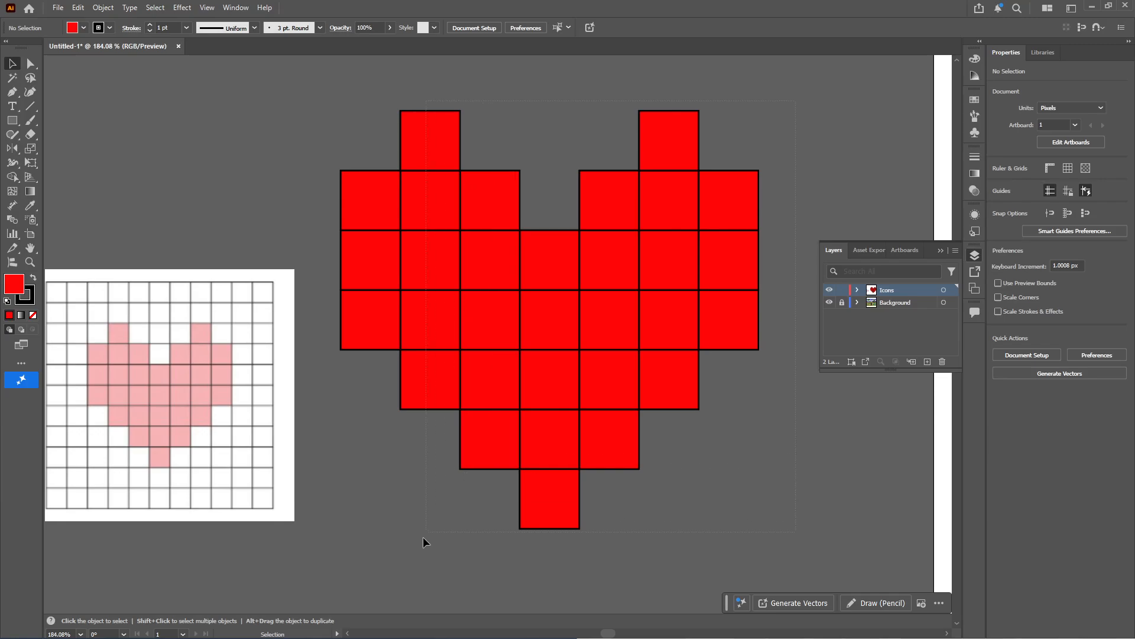
pyautogui.moveTo(395, 550); pyautogui.dragTo(395, 550)
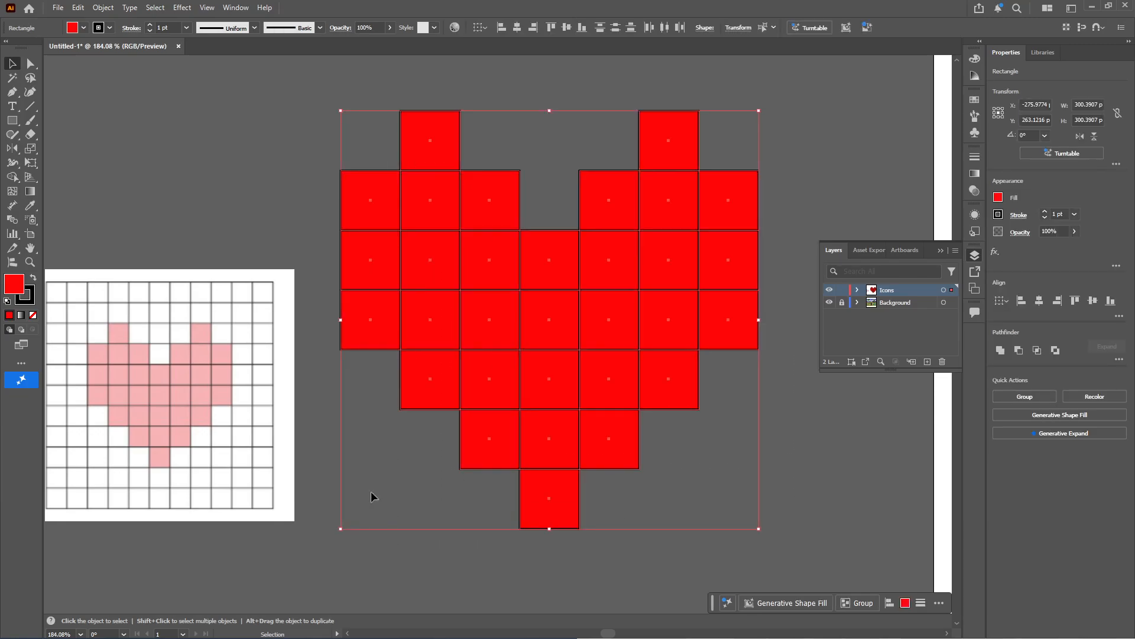
pyautogui.doubleClick(24, 300)
pyautogui.moveTo(578, 395)
pyautogui.mouseDown()
pyautogui.moveTo(587, 409)
pyautogui.moveTo(579, 373)
pyautogui.mouseUp()
pyautogui.moveTo(511, 407)
pyautogui.mouseDown()
pyautogui.moveTo(459, 405)
pyautogui.moveTo(412, 359)
pyautogui.mouseUp()
pyautogui.moveTo(585, 439)
pyautogui.mouseDown()
pyautogui.moveTo(584, 464)
pyautogui.moveTo(590, 416)
pyautogui.mouseUp()
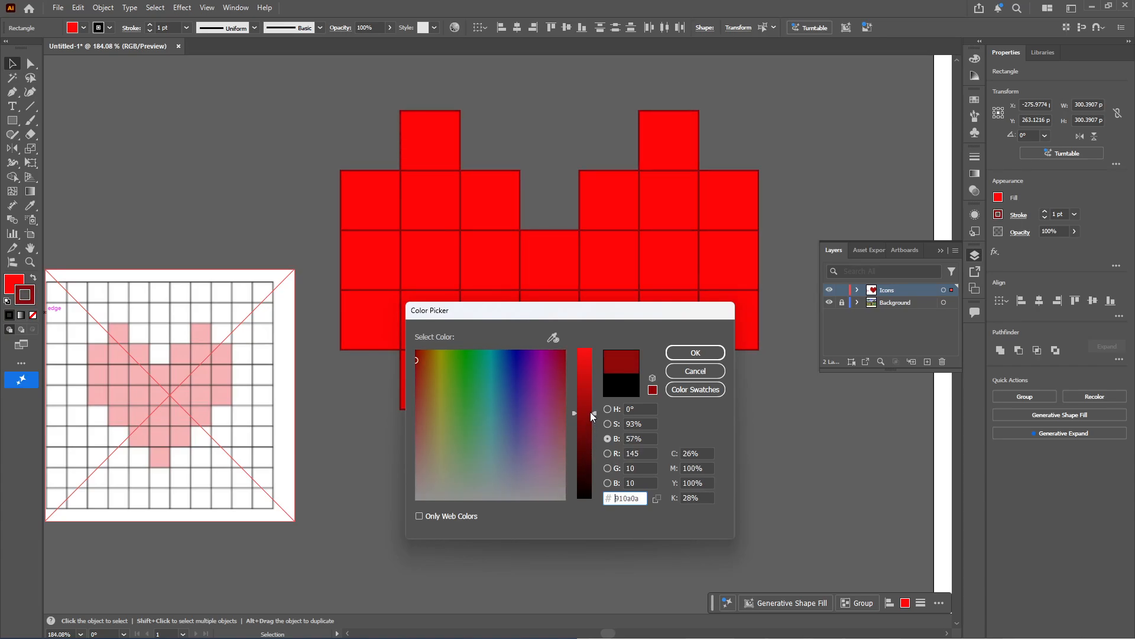
pyautogui.click(680, 350)
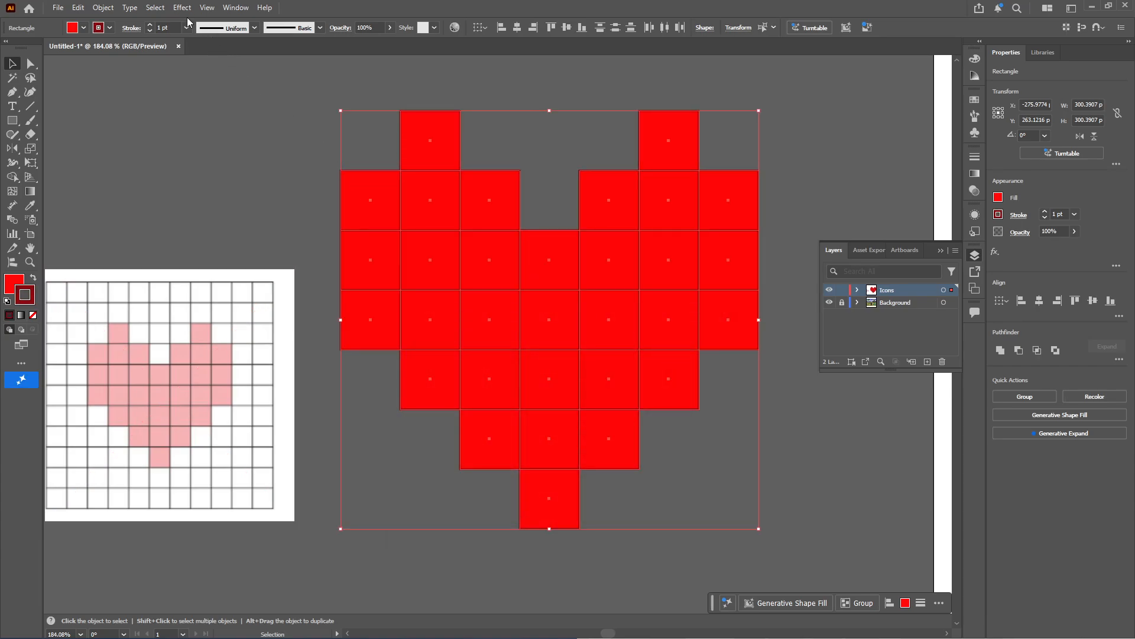
# Set the stroke weight of the heart squares to 2 pt and deselect them
pyautogui.click(222, 27)
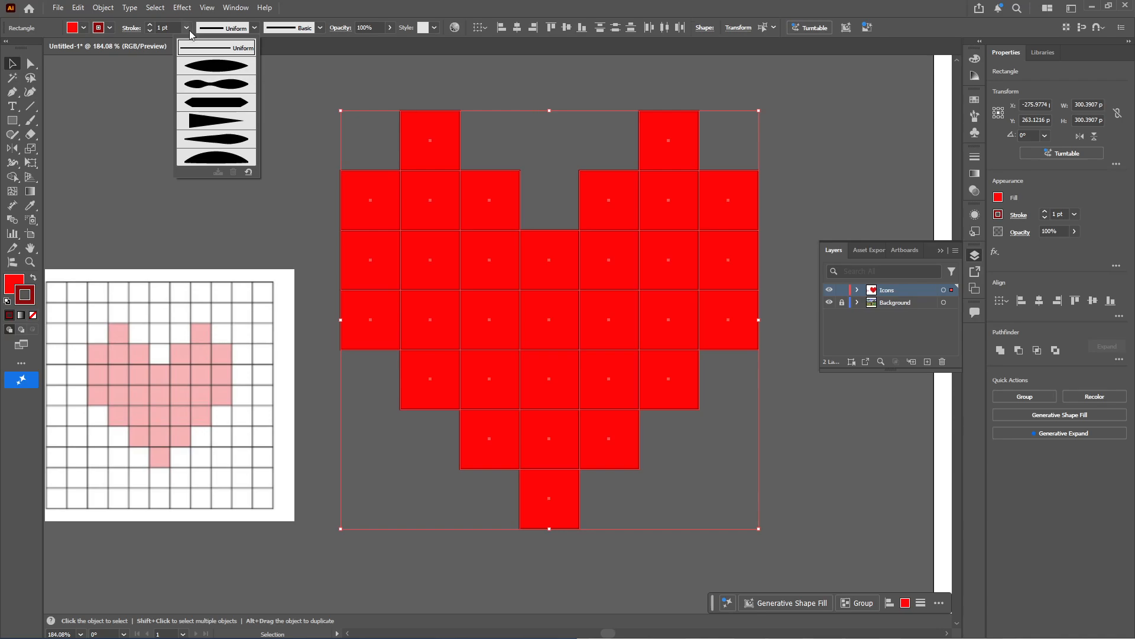
pyautogui.click(150, 25)
pyautogui.click(150, 25)
pyautogui.click(191, 72)
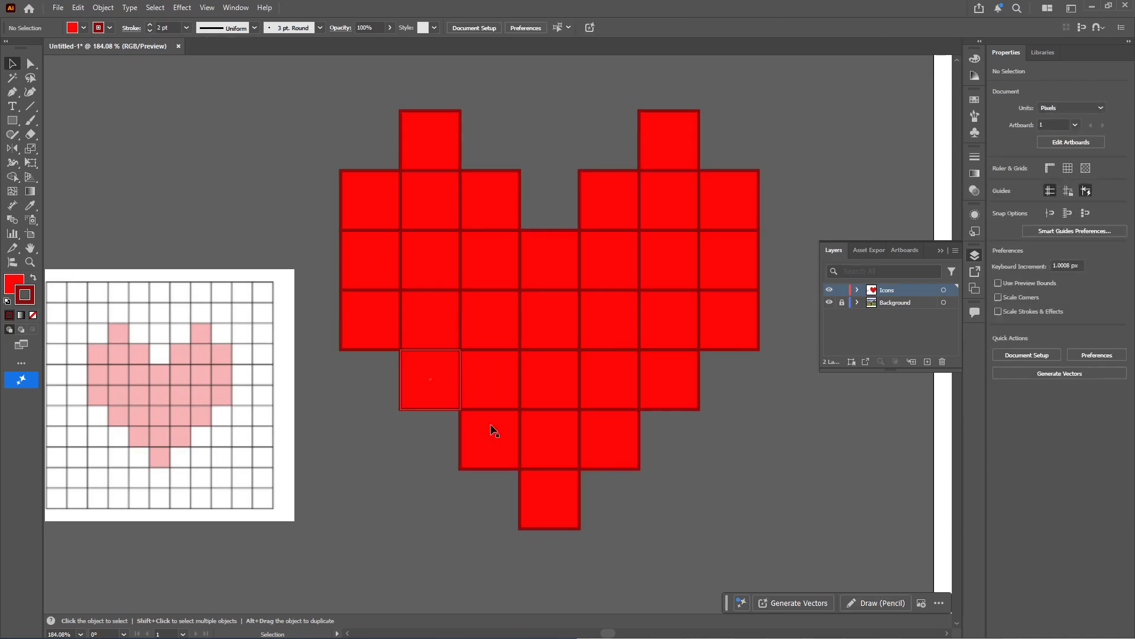
# Group all the heart squares and move the group to the artboard's upper-left area beside the reference's row of hearts
pyautogui.moveTo(382, 139); pyautogui.dragTo(337, 117)
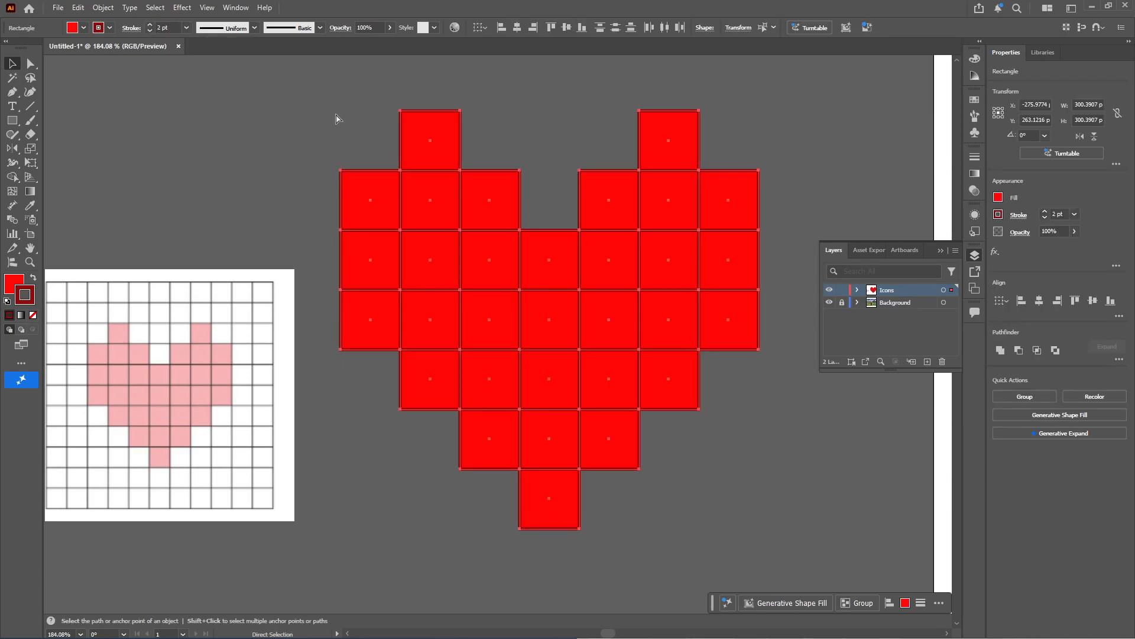
pyautogui.hotkey('ctrl', 'g')
pyautogui.moveTo(704, 342); pyautogui.dragTo(453, 311)
pyautogui.moveTo(630, 326); pyautogui.dragTo(264, 202)
pyautogui.moveTo(393, 190); pyautogui.dragTo(537, 191)
pyautogui.moveTo(155, 223); pyautogui.dragTo(457, 168)
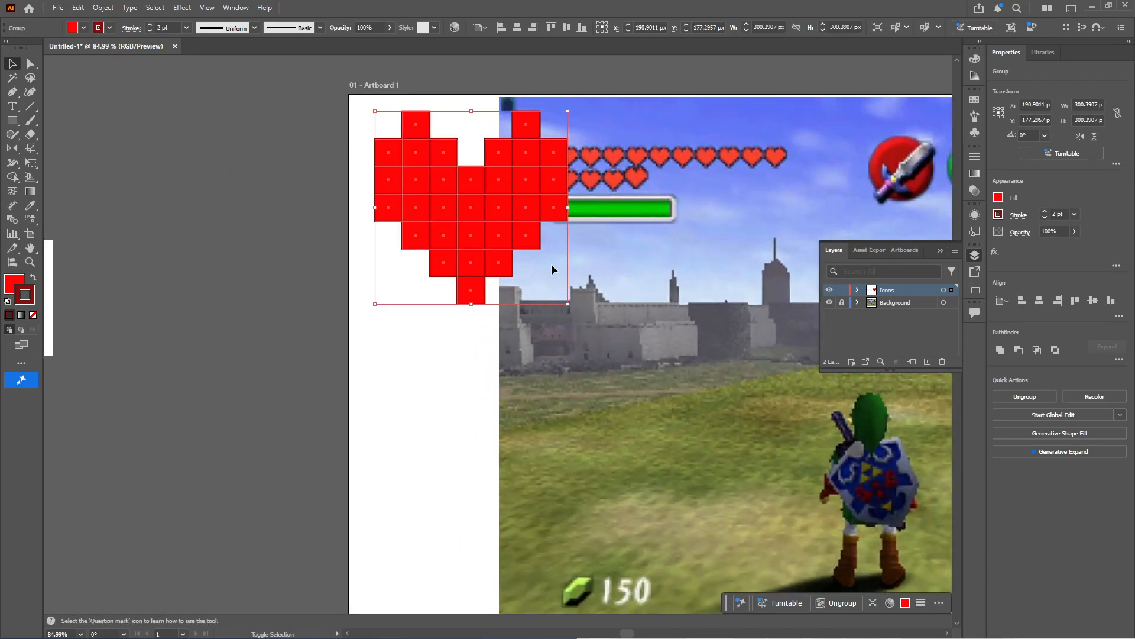
# Scale the heart group down to about 103 px and duplicate it into an evenly spaced row of three hearts along the artboard's upper edge
pyautogui.moveTo(561, 306); pyautogui.dragTo(586, 174)
pyautogui.click(325, 221)
pyautogui.click(632, 290)
# Move the gridded heart reference image farther away from the artboard on the empty canvas
pyautogui.moveTo(429, 311); pyautogui.dragTo(768, 313)
pyautogui.moveTo(286, 324); pyautogui.dragTo(71, 426)
pyautogui.press('m')
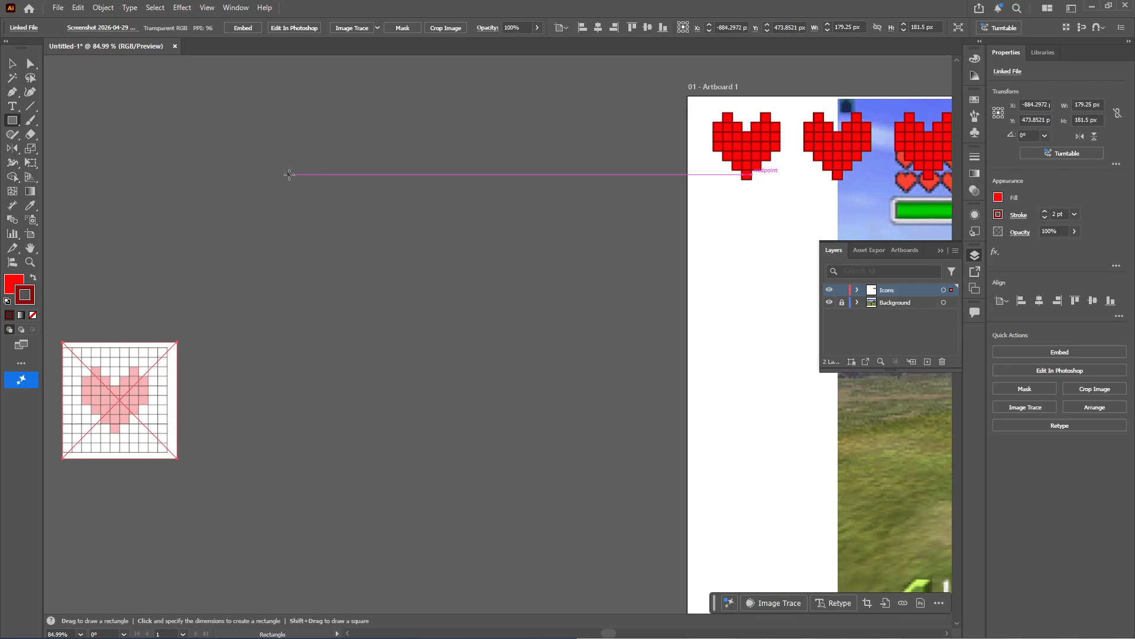
pyautogui.moveTo(399, 232); pyautogui.dragTo(305, 245)
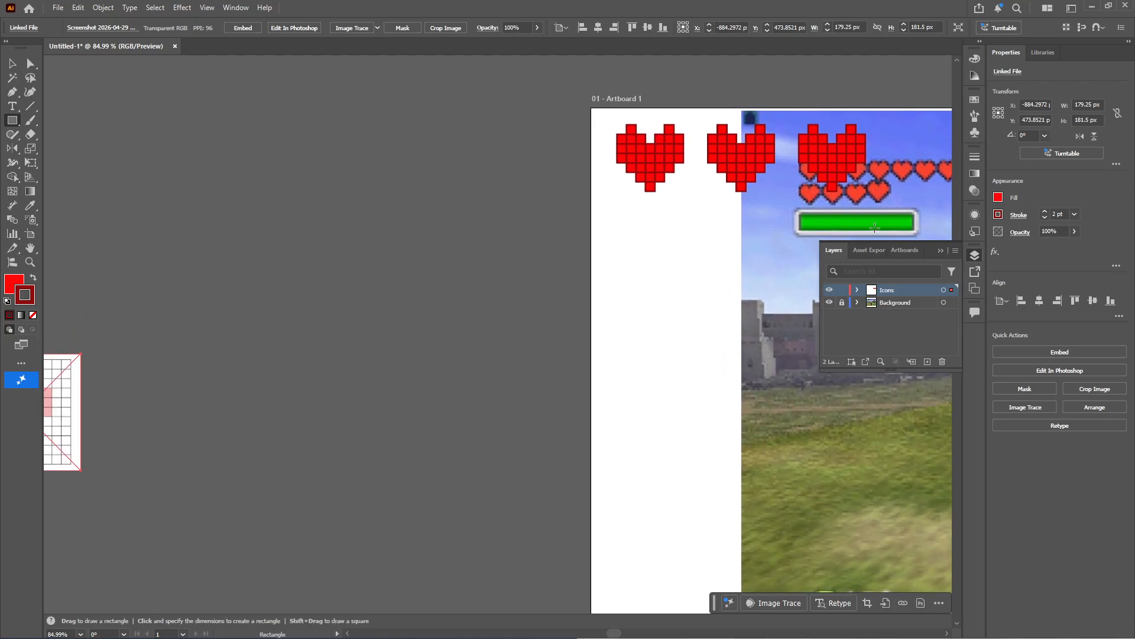
# Duplicate the first heart off the artboard and place the copy near the gridded reference image
pyautogui.press('v')
pyautogui.press('super')
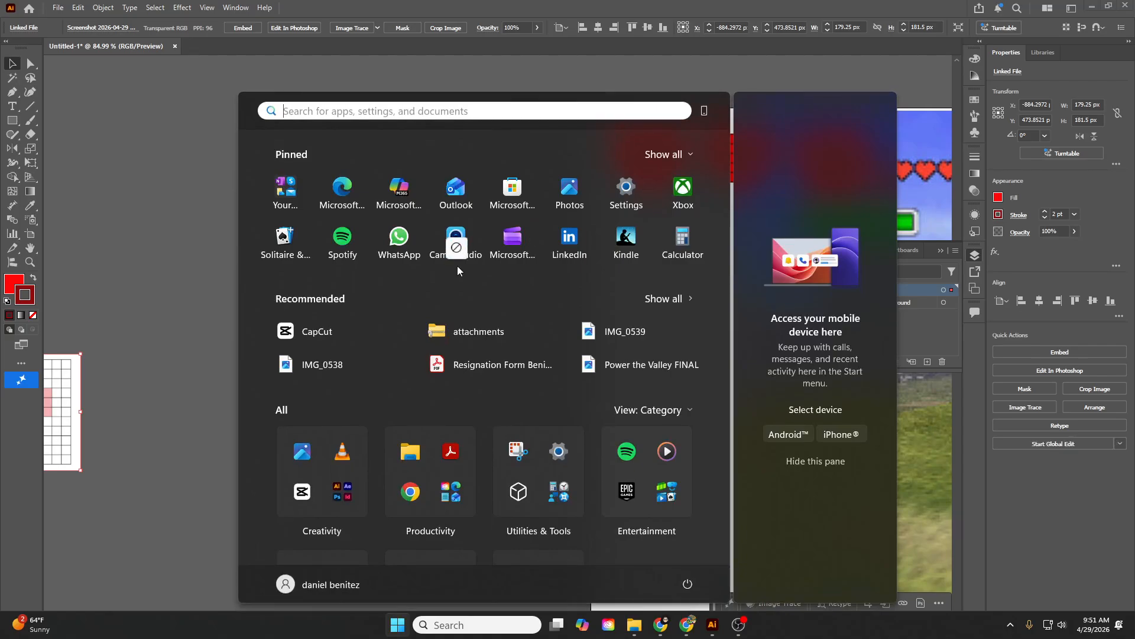
pyautogui.click(110, 122)
pyautogui.moveTo(642, 163); pyautogui.dragTo(178, 272)
pyautogui.moveTo(716, 399); pyautogui.dragTo(544, 368)
pyautogui.moveTo(677, 385); pyautogui.dragTo(415, 201)
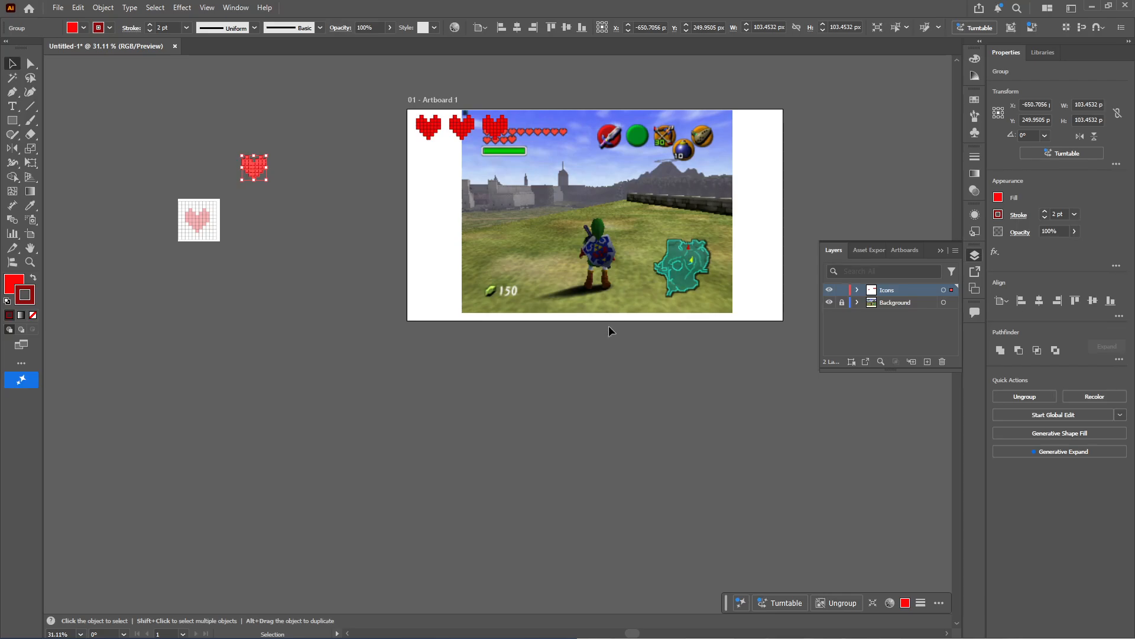
# Toggle the Background layer's visibility to compare the three hearts with the game reference, and leave the layer hidden
pyautogui.click(829, 302)
pyautogui.press('z')
pyautogui.moveTo(428, 123); pyautogui.dragTo(510, 164)
pyautogui.moveTo(606, 200); pyautogui.dragTo(433, 133)
pyautogui.moveTo(727, 265); pyautogui.dragTo(441, 254)
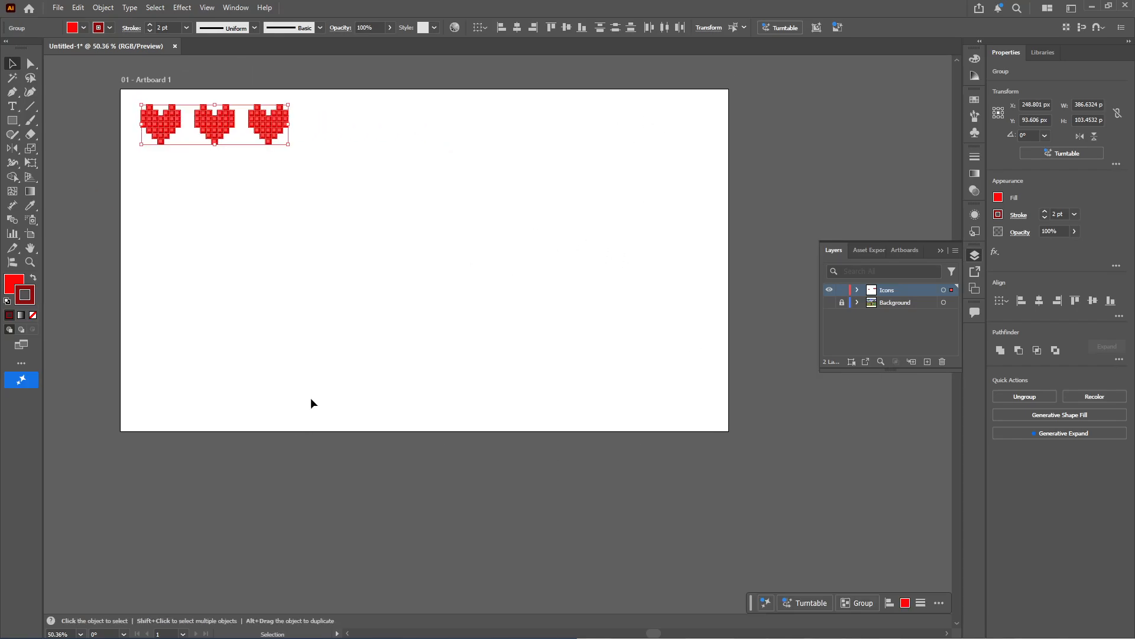
pyautogui.click(830, 303)
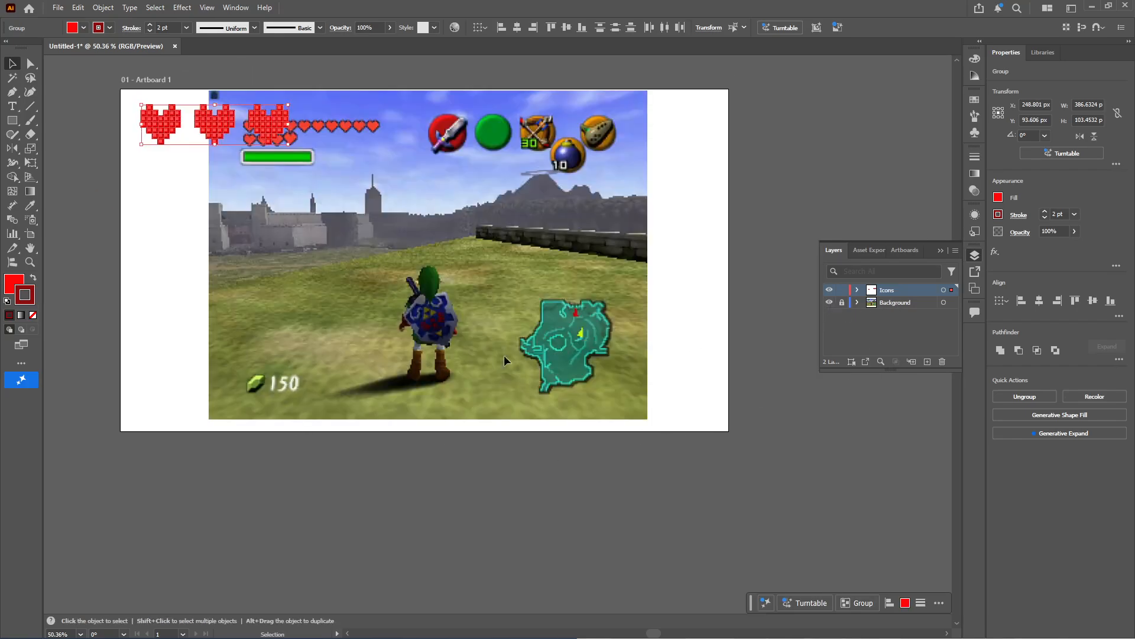
pyautogui.moveTo(457, 205); pyautogui.dragTo(524, 241)
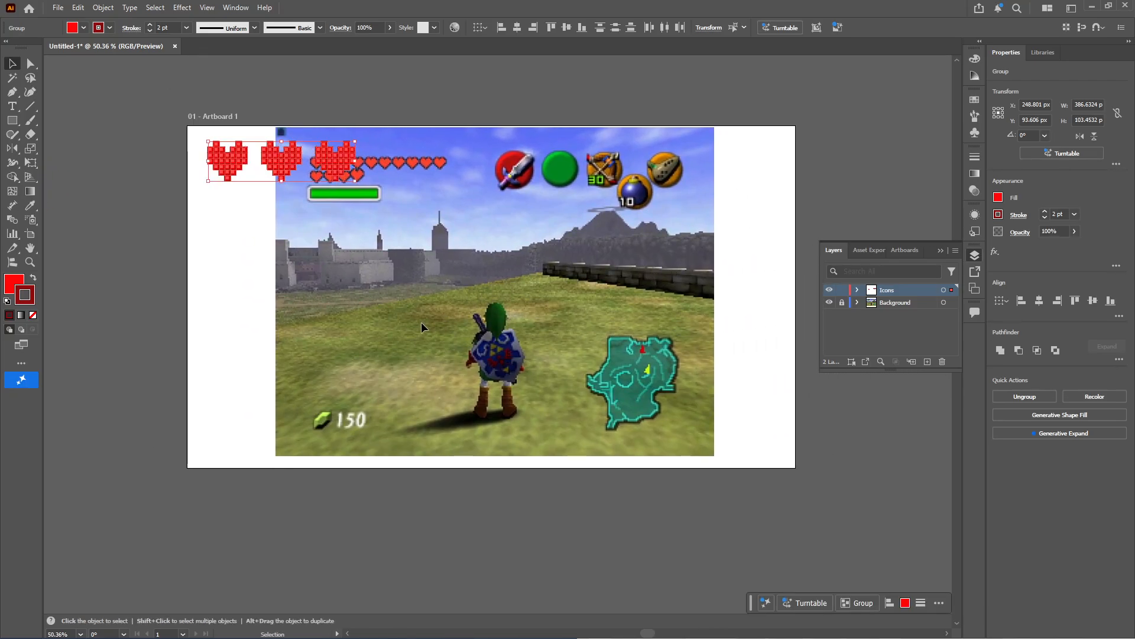
pyautogui.click(829, 303)
pyautogui.moveTo(296, 342); pyautogui.dragTo(330, 343)
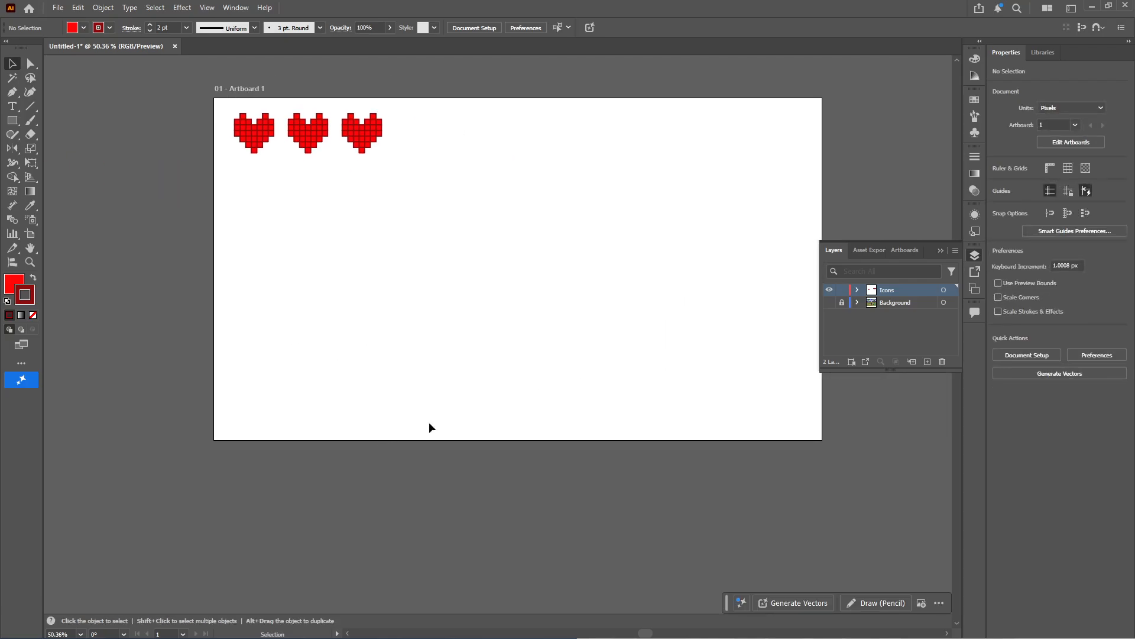
# Ungroup the heart copy beside the artboard and move its bottom square out onto empty canvas
pyautogui.moveTo(198, 356); pyautogui.dragTo(517, 379)
pyautogui.moveTo(369, 266); pyautogui.dragTo(440, 306)
pyautogui.moveTo(254, 223); pyautogui.dragTo(64, 370)
pyautogui.moveTo(740, 316); pyautogui.dragTo(640, 315)
pyautogui.moveTo(465, 325); pyautogui.dragTo(722, 355)
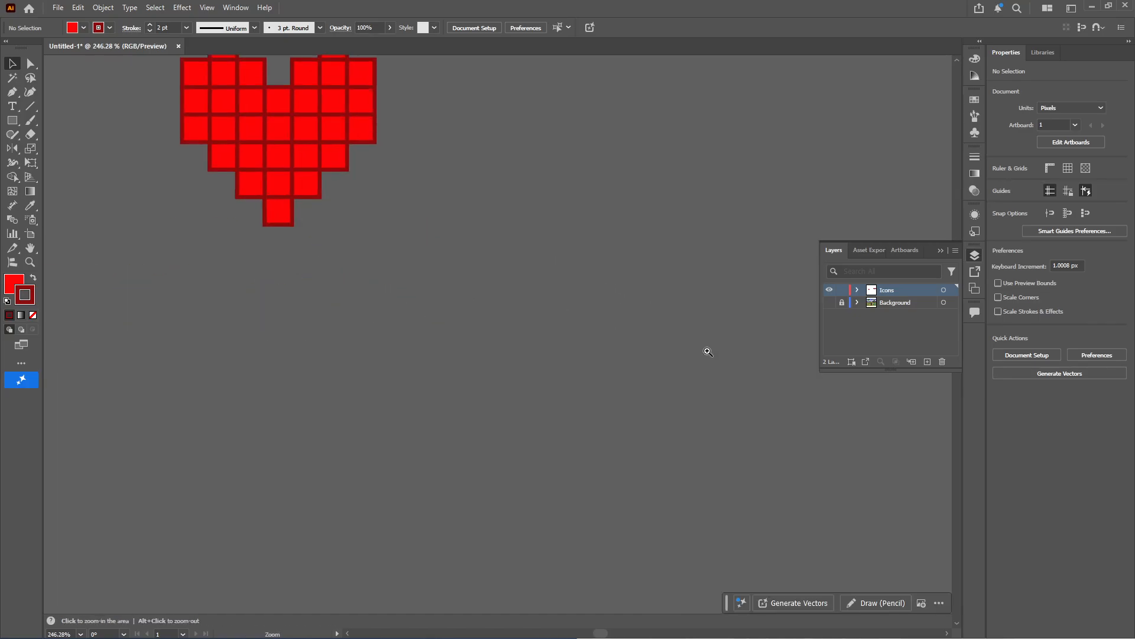
pyautogui.rightClick(300, 185)
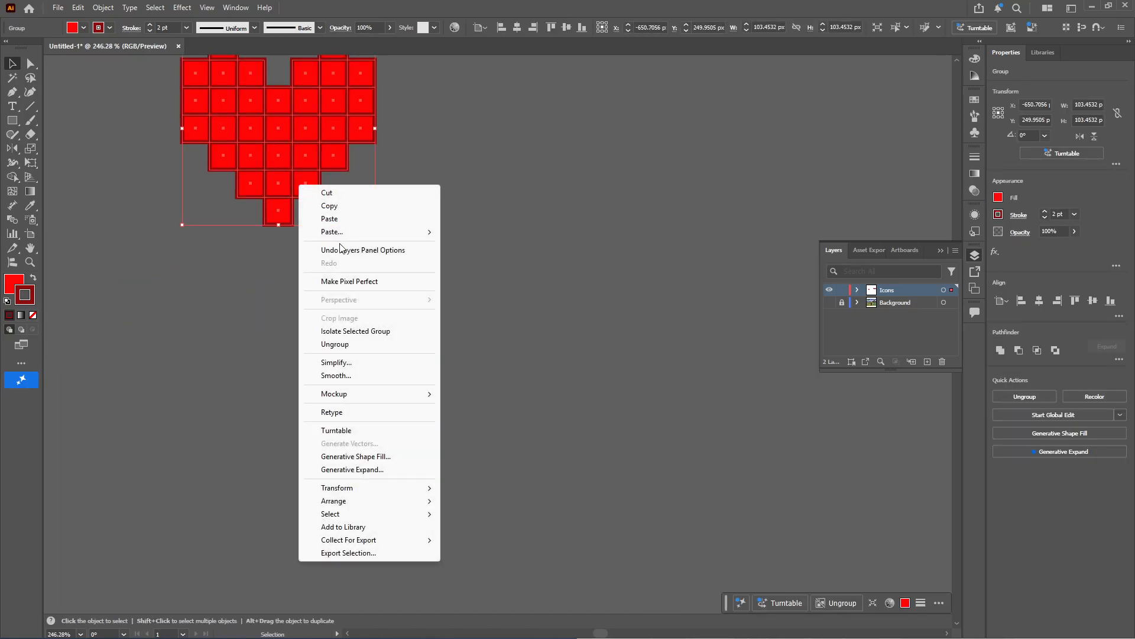
pyautogui.click(349, 344)
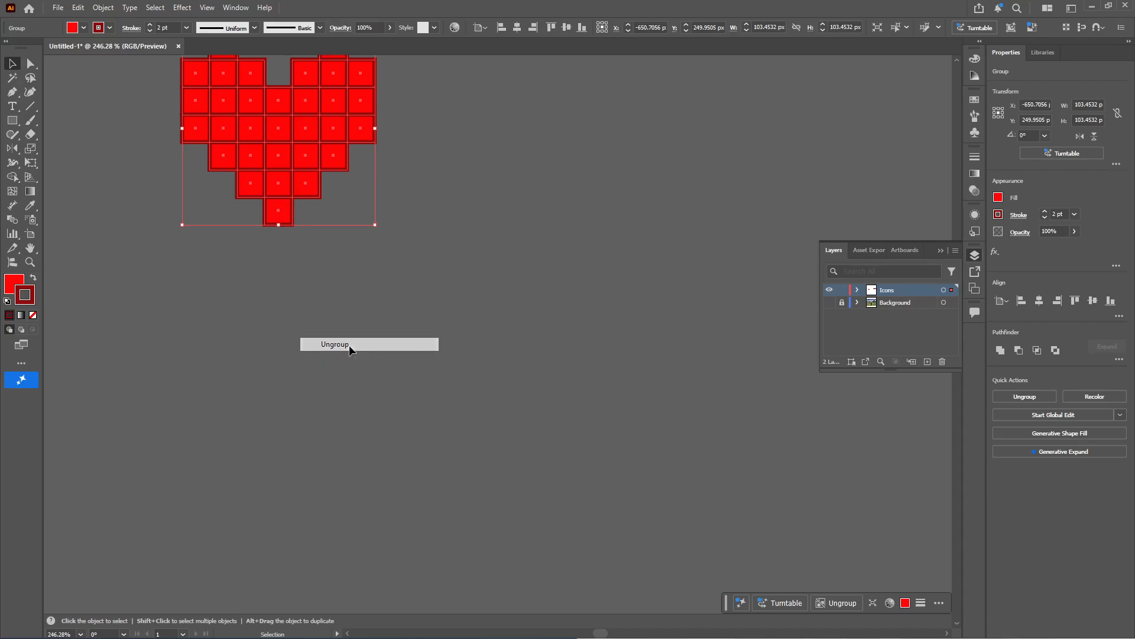
pyautogui.click(349, 346)
pyautogui.moveTo(280, 214); pyautogui.dragTo(451, 252)
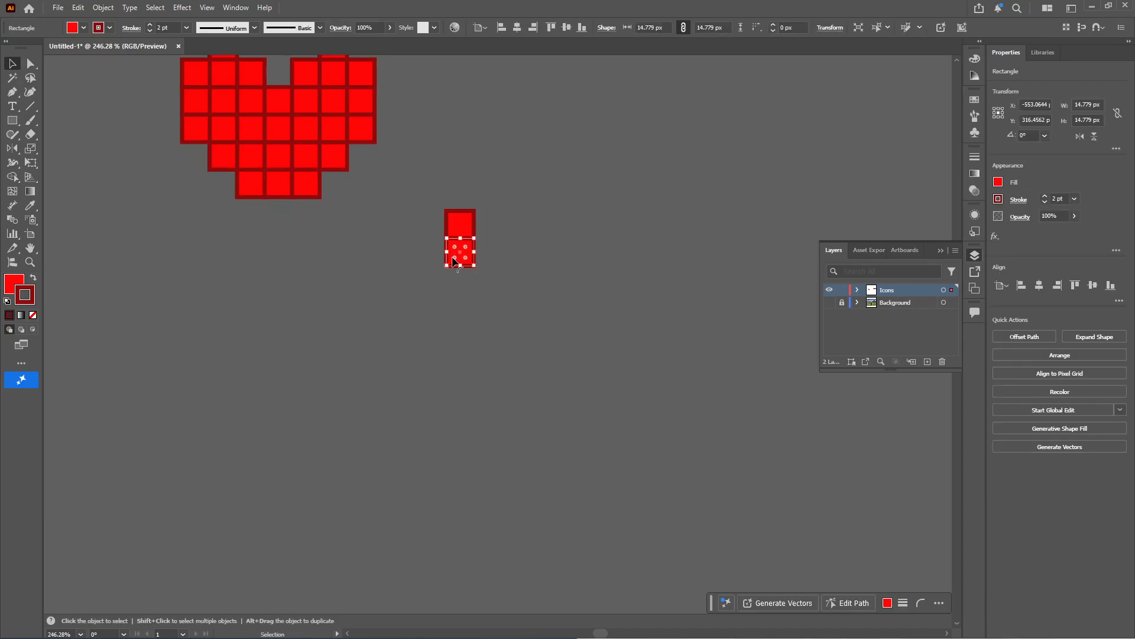
pyautogui.hotkey('ctrl', 'd')
pyautogui.hotkey('ctrl', 'd')
pyautogui.hotkey('ctrl', 'd')
pyautogui.hotkey('ctrl', 'd')
pyautogui.click(522, 206)
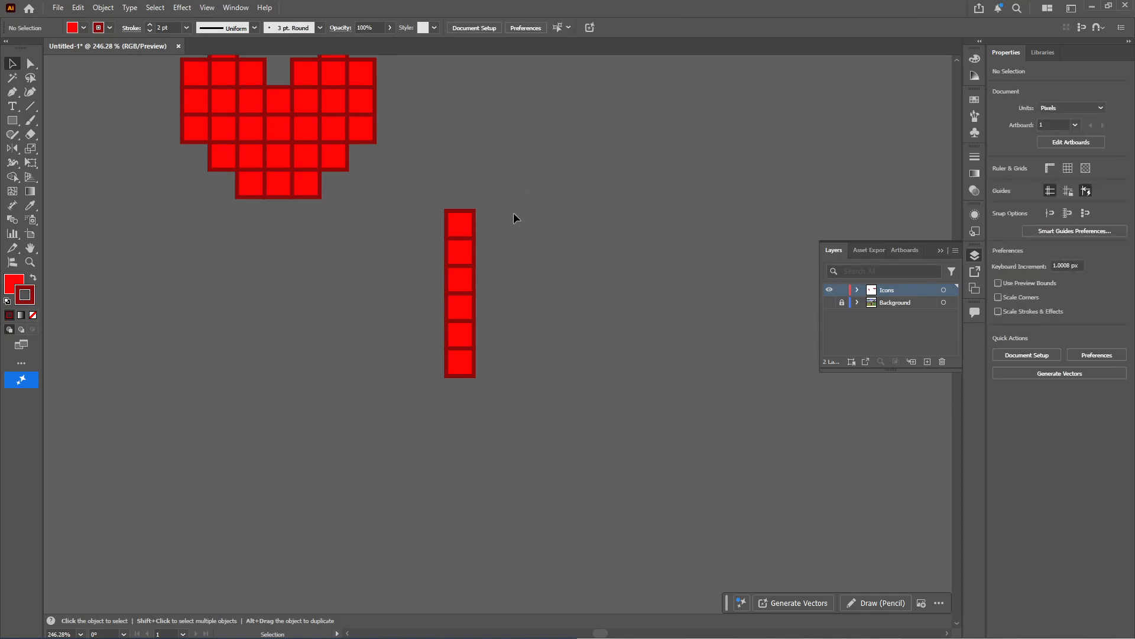
pyautogui.moveTo(428, 410); pyautogui.dragTo(427, 412)
pyautogui.hotkey('ctrl', 'z')
pyautogui.hotkey('ctrl', 'z')
pyautogui.hotkey('ctrl', 'z')
pyautogui.hotkey('ctrl', 'z')
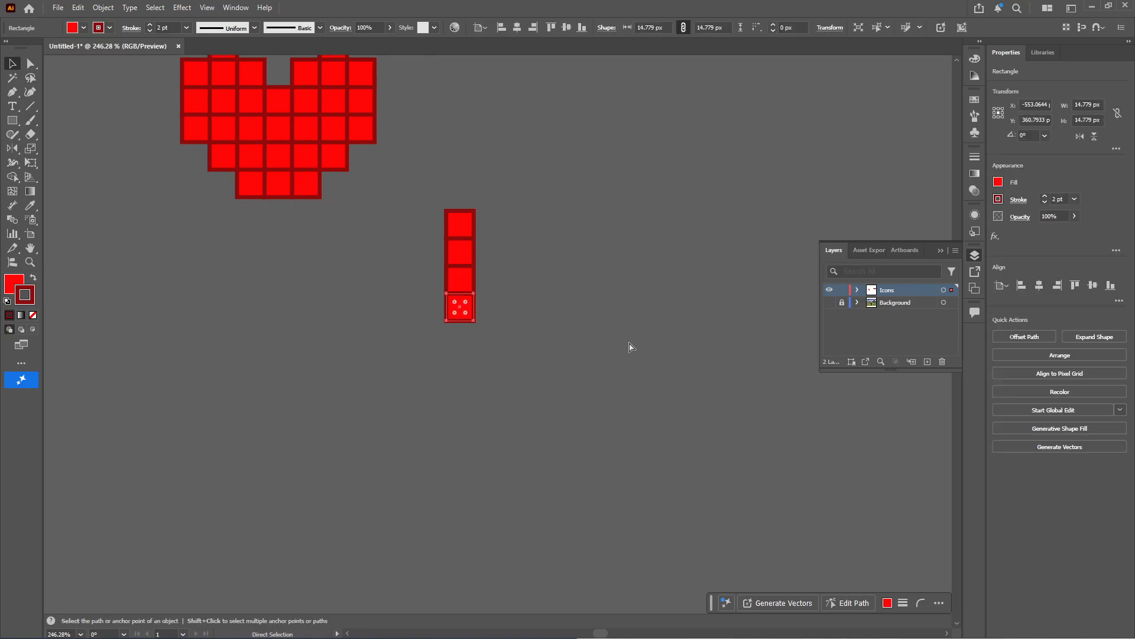
pyautogui.hotkey('ctrl', 'z')
# Duplicate the loose square directly below itself and repeat the copy to build a vertical column of seven squares
pyautogui.moveTo(453, 225); pyautogui.dragTo(456, 258)
pyautogui.hotkey('ctrl', 'd')
pyautogui.hotkey('ctrl', 'd')
# Select the seven-square column, duplicate it alongside itself, and repeat the copy to form a long rectangular grid of red squares
pyautogui.hotkey('ctrl', 'd')
pyautogui.hotkey('ctrl', 'd')
pyautogui.hotkey('ctrl', 'd')
pyautogui.moveTo(533, 238); pyautogui.dragTo(441, 436)
pyautogui.moveTo(467, 392); pyautogui.dragTo(489, 387)
pyautogui.hotkey('ctrl', 'd')
pyautogui.hotkey('ctrl', 'd')
pyautogui.hotkey('ctrl', 'd')
pyautogui.hotkey('ctrl', 'd')
pyautogui.hotkey('ctrl', 'd')
pyautogui.hotkey('ctrl', 'd')
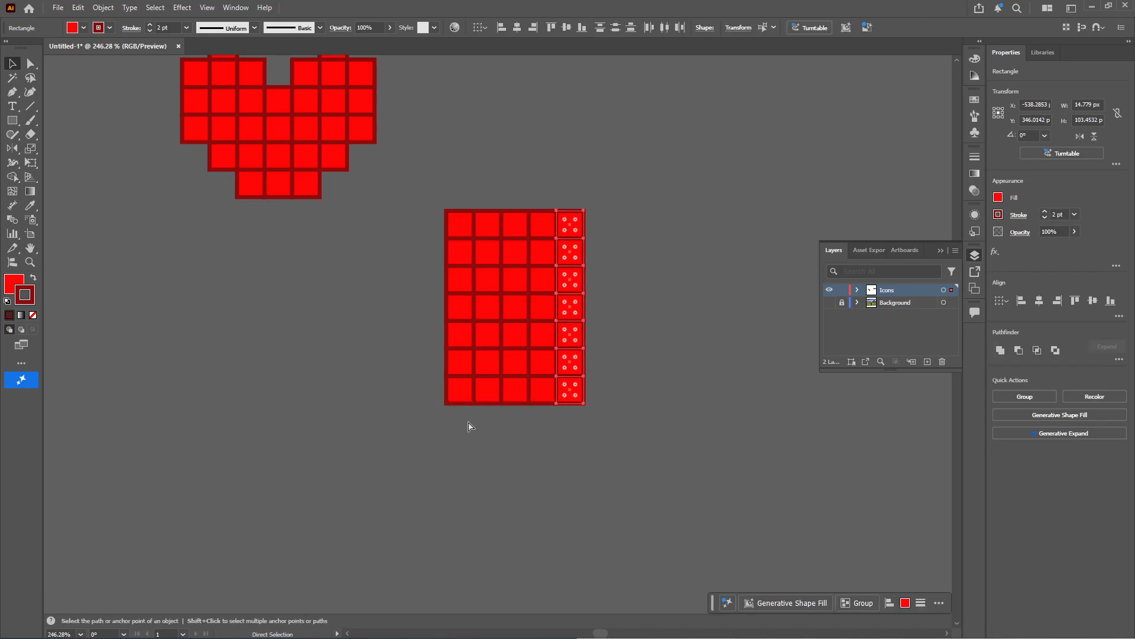
pyautogui.hotkey('ctrl', 'd')
pyautogui.hotkey('ctrl', 'd')
pyautogui.hotkey('ctrl', 'd')
pyautogui.hotkey('ctrl', 'd')
pyautogui.hotkey('ctrl', 'd')
pyautogui.hotkey('ctrl', 'd')
pyautogui.hotkey('ctrl', 'd')
pyautogui.hotkey('ctrl', 'd')
pyautogui.hotkey('ctrl', 'd')
pyautogui.hotkey('ctrl', 'd')
pyautogui.hotkey('ctrl', 'd')
pyautogui.hotkey('ctrl', 'd')
pyautogui.hotkey('ctrl', 'd')
pyautogui.hotkey('ctrl', 'd')
pyautogui.hotkey('ctrl', 'd')
pyautogui.hotkey('ctrl', 'd')
pyautogui.press('space')
pyautogui.scroll(-6, 657, 509)
# Delete the leftover squares of the ungrouped heart copy outside the artboard
pyautogui.click(327, 138)
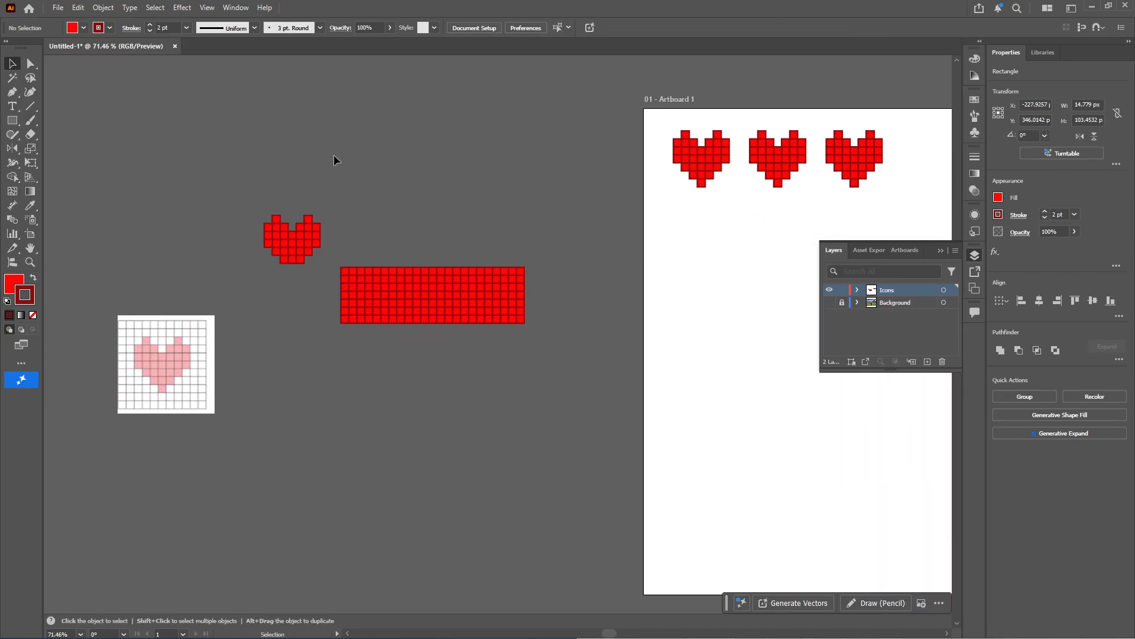
pyautogui.moveTo(228, 267); pyautogui.dragTo(278, 237)
pyautogui.press('Delete')
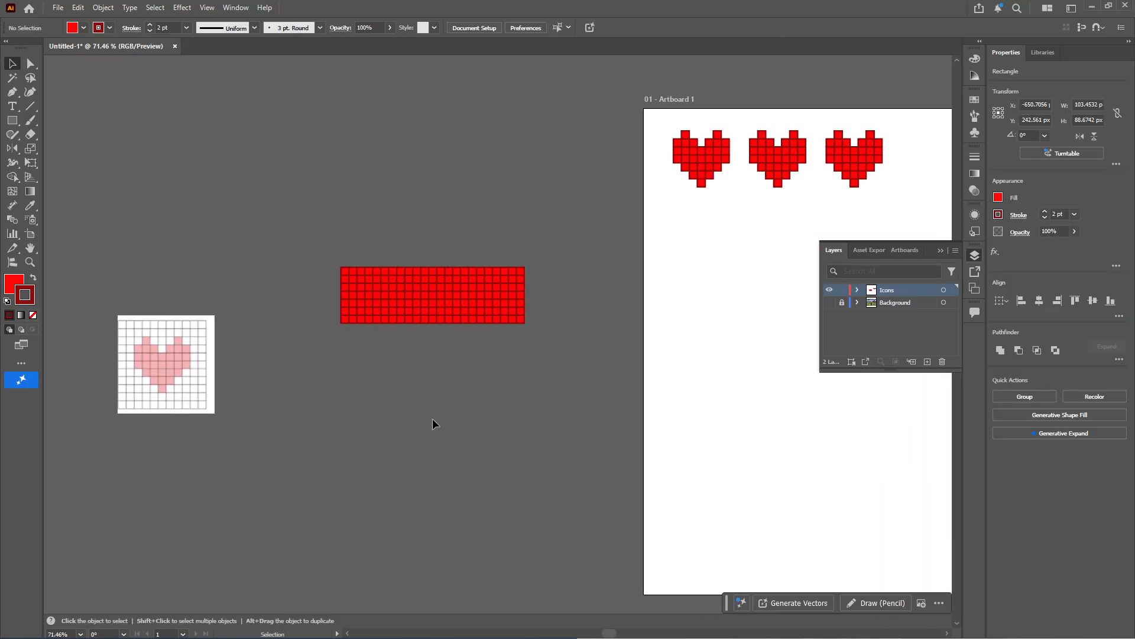
# Extend the red grid by repeatedly duplicating its end column until the bar is about 458 px wide
pyautogui.press('space')
pyautogui.moveTo(499, 296); pyautogui.dragTo(545, 246)
pyautogui.scroll(2, 516, 310)
pyautogui.click(566, 417)
pyautogui.moveTo(557, 295); pyautogui.dragTo(565, 292)
pyautogui.hotkey('ctrl', 'd')
pyautogui.hotkey('ctrl', 'd')
pyautogui.hotkey('ctrl', 'd')
pyautogui.hotkey('ctrl', 'd')
pyautogui.hotkey('ctrl', 'd')
pyautogui.hotkey('ctrl', 'd')
pyautogui.hotkey('ctrl', 'd')
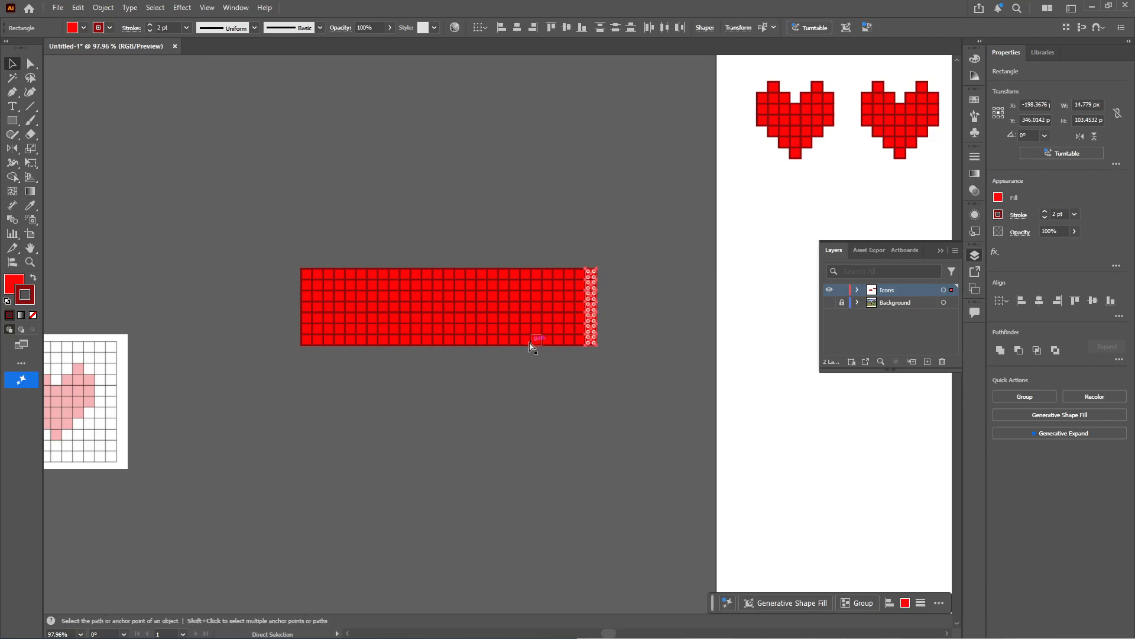
# Move the red grid bar onto the artboard directly beneath the row of three hearts
pyautogui.scroll(-3, 425, 376)
pyautogui.moveTo(286, 286); pyautogui.dragTo(528, 238)
pyautogui.click(626, 337)
pyautogui.moveTo(663, 254); pyautogui.dragTo(722, 317)
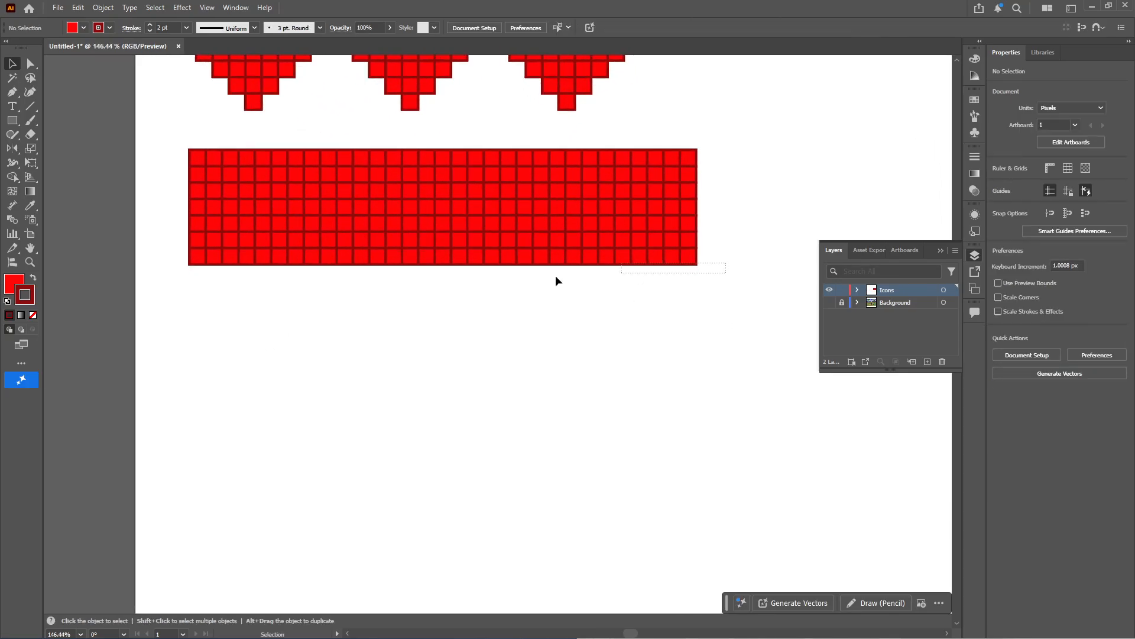
# Select the bar's bottom row of squares and fill it with light gray bcbcbc
pyautogui.moveTo(177, 254); pyautogui.dragTo(177, 254)
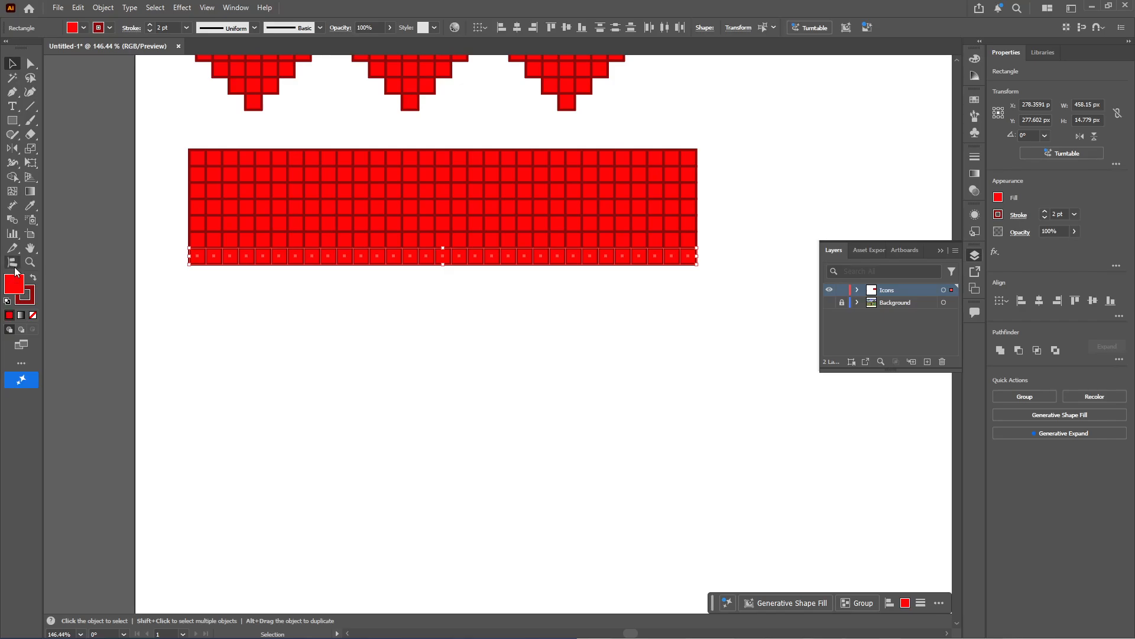
pyautogui.doubleClick(16, 285)
pyautogui.click(478, 498)
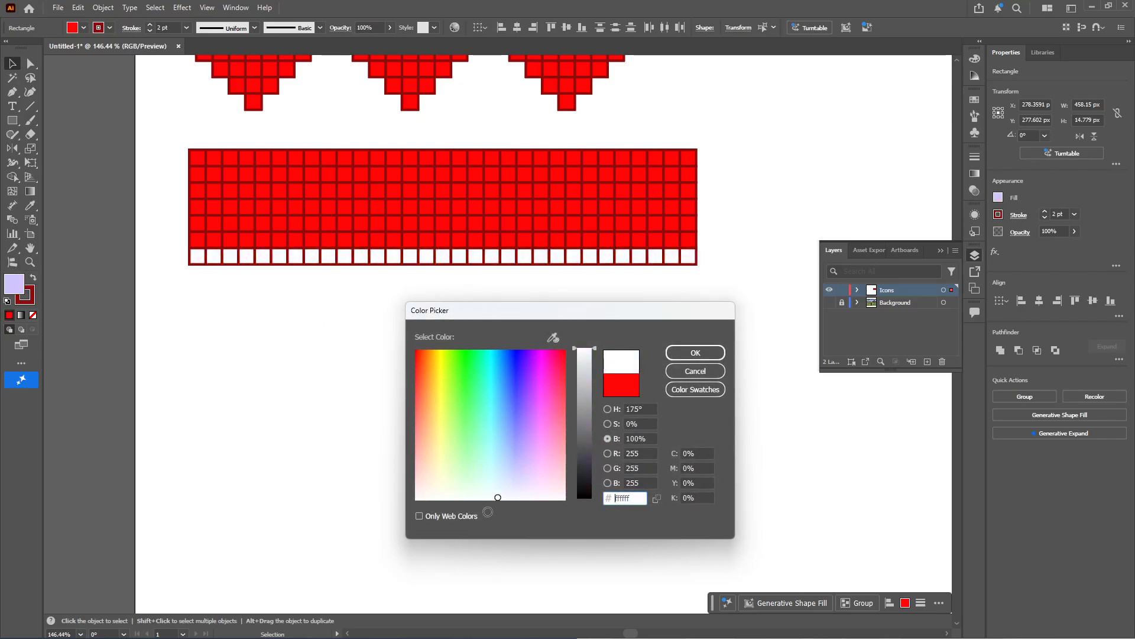
pyautogui.moveTo(582, 408); pyautogui.dragTo(587, 388)
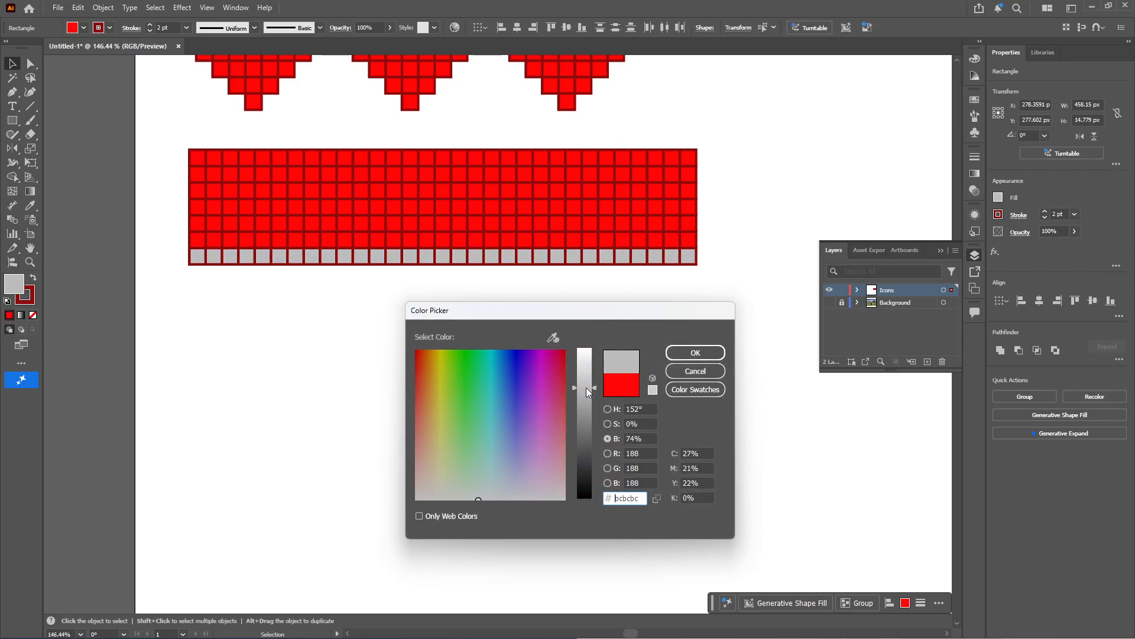
pyautogui.click(715, 351)
# Change the stroke color of the bar's bottom row from red to dark gray
pyautogui.doubleClick(25, 295)
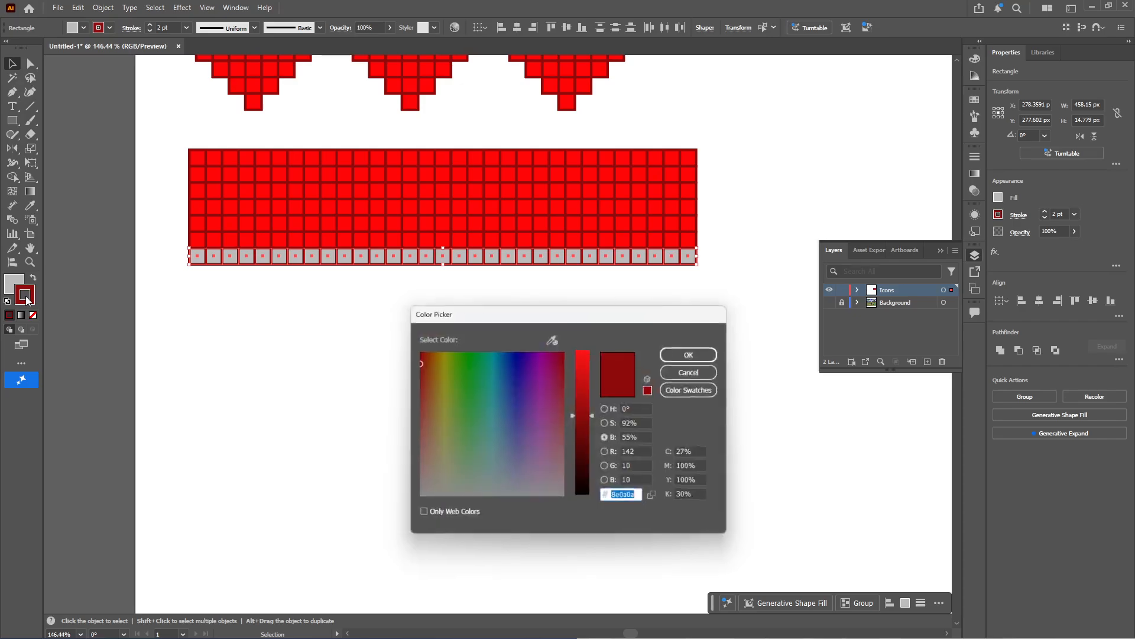
pyautogui.moveTo(512, 473); pyautogui.dragTo(405, 521)
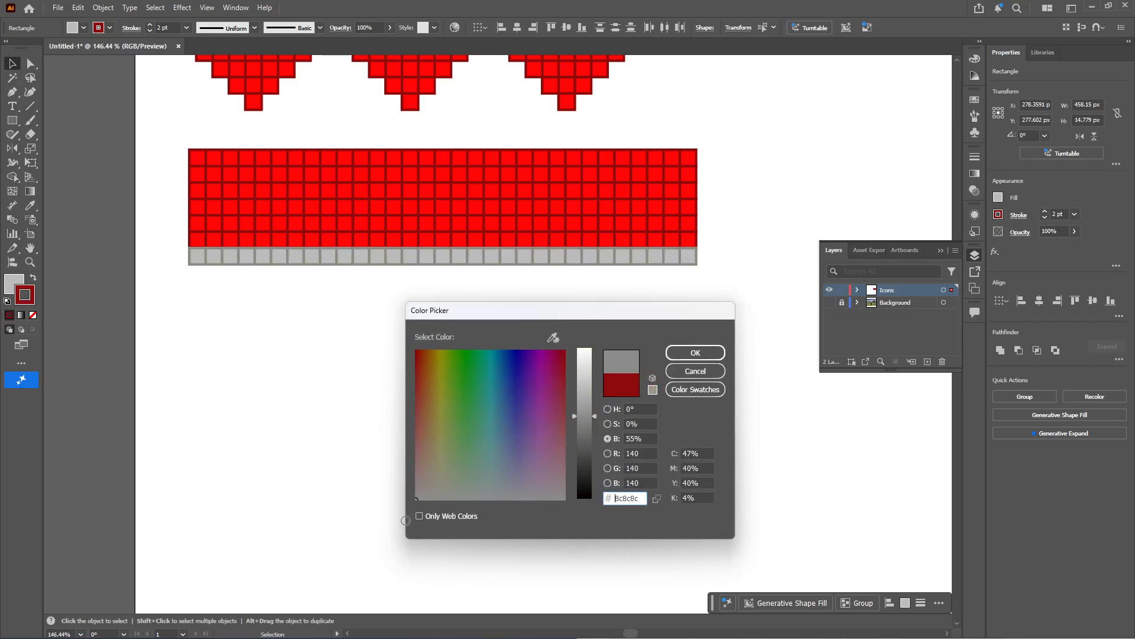
pyautogui.click(585, 445)
pyautogui.click(689, 353)
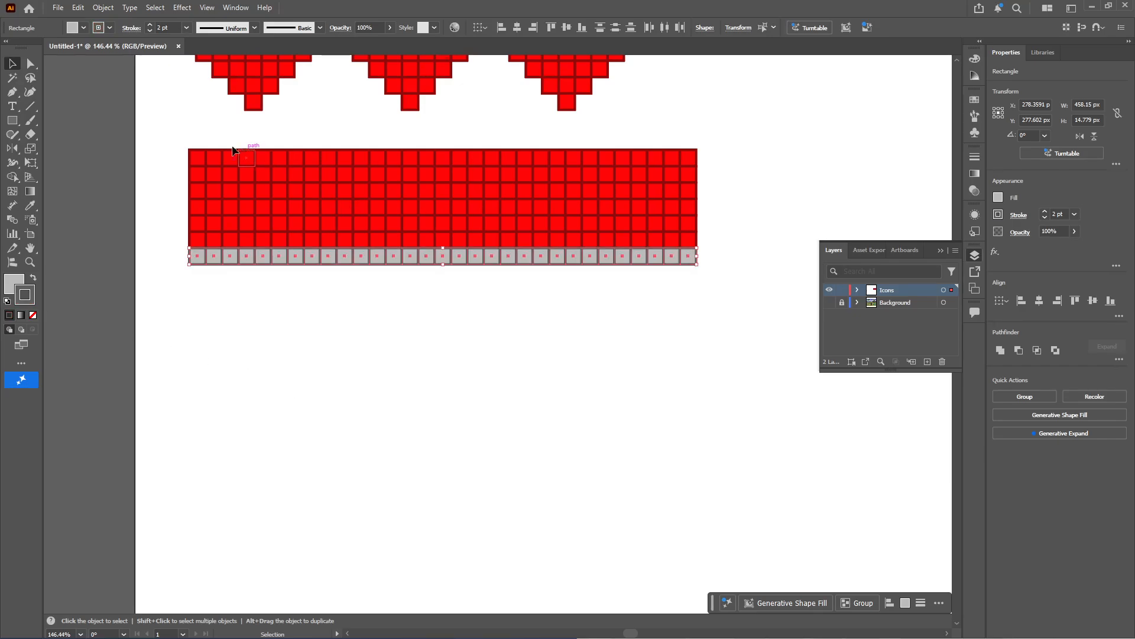
# Select the squares along the bar's top and side edges and match them to the gray bottom row with the Eyedropper
pyautogui.moveTo(158, 148); pyautogui.dragTo(194, 246)
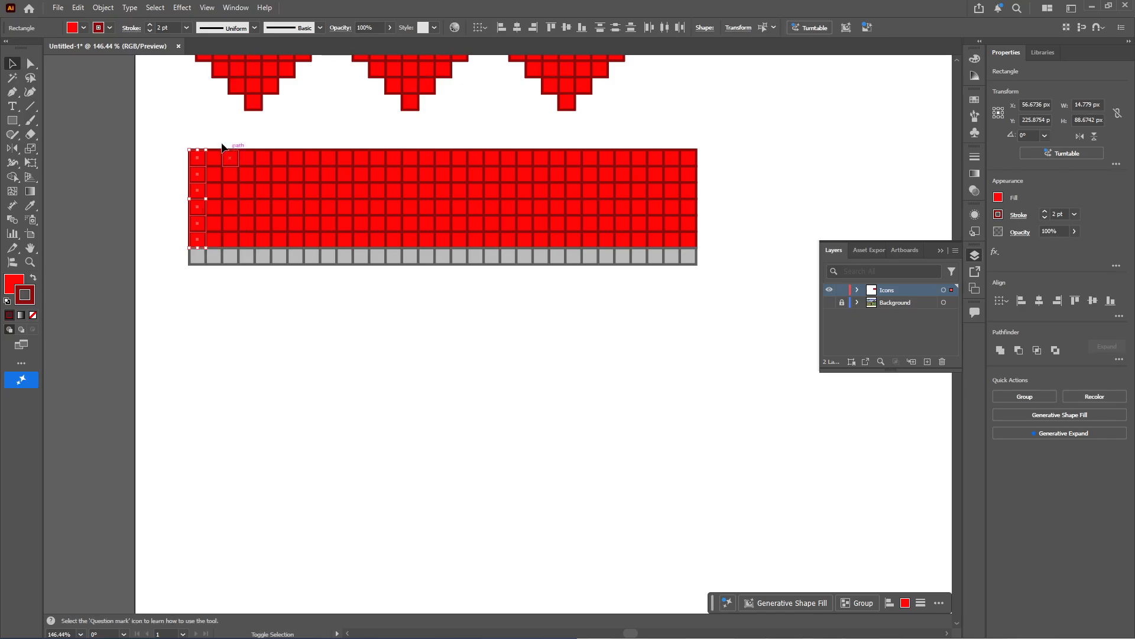
pyautogui.moveTo(536, 153); pyautogui.dragTo(701, 153)
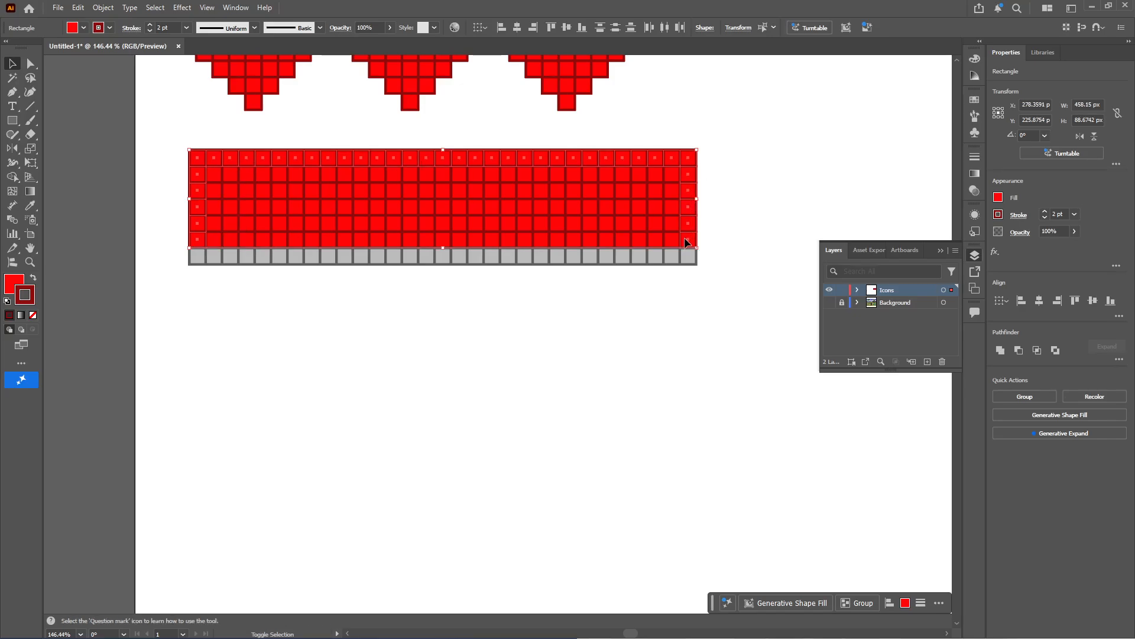
pyautogui.press('i')
pyautogui.click(504, 257)
pyautogui.press('v')
pyautogui.click(583, 379)
pyautogui.moveTo(548, 371); pyautogui.dragTo(567, 355)
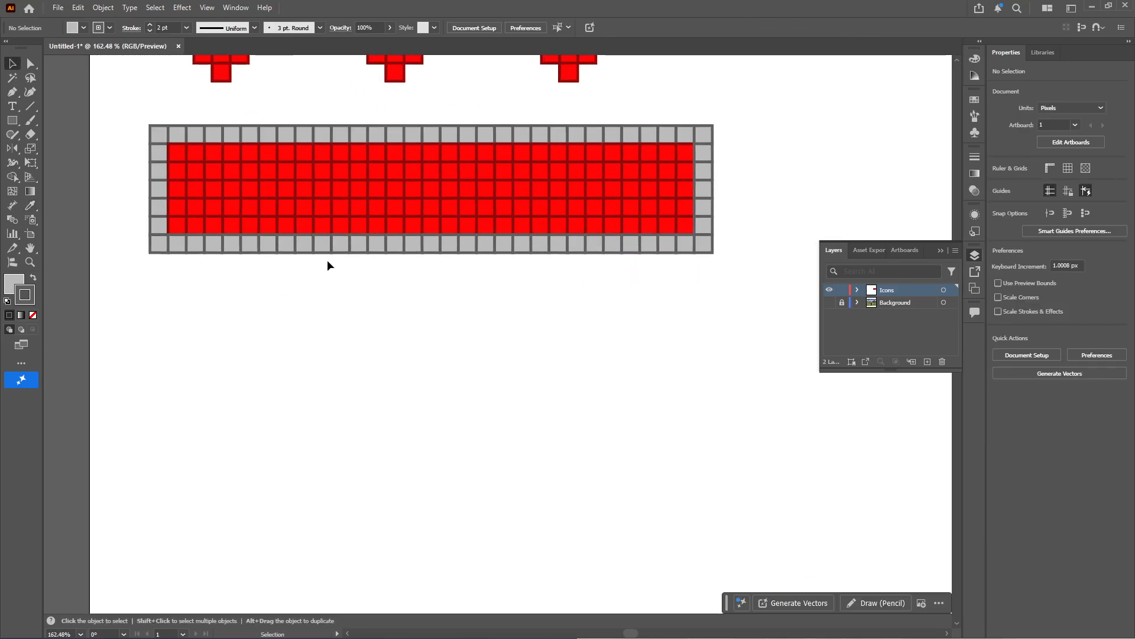
pyautogui.click(176, 153)
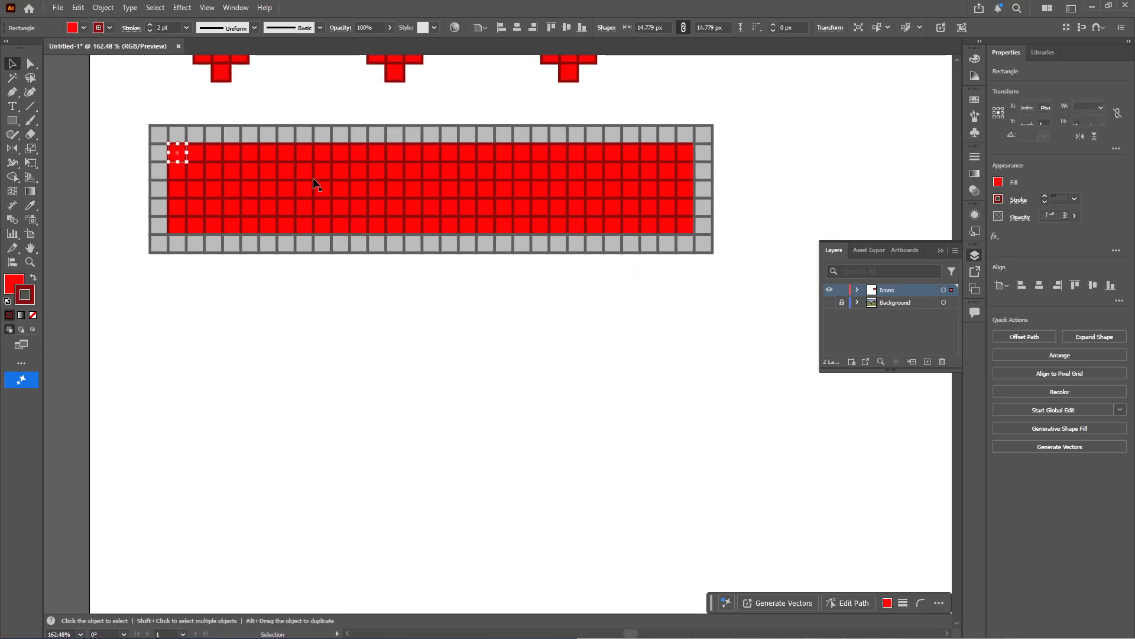
pyautogui.keyDown('shift'); pyautogui.click(687, 152); pyautogui.keyUp('shift')
pyautogui.click(777, 139)
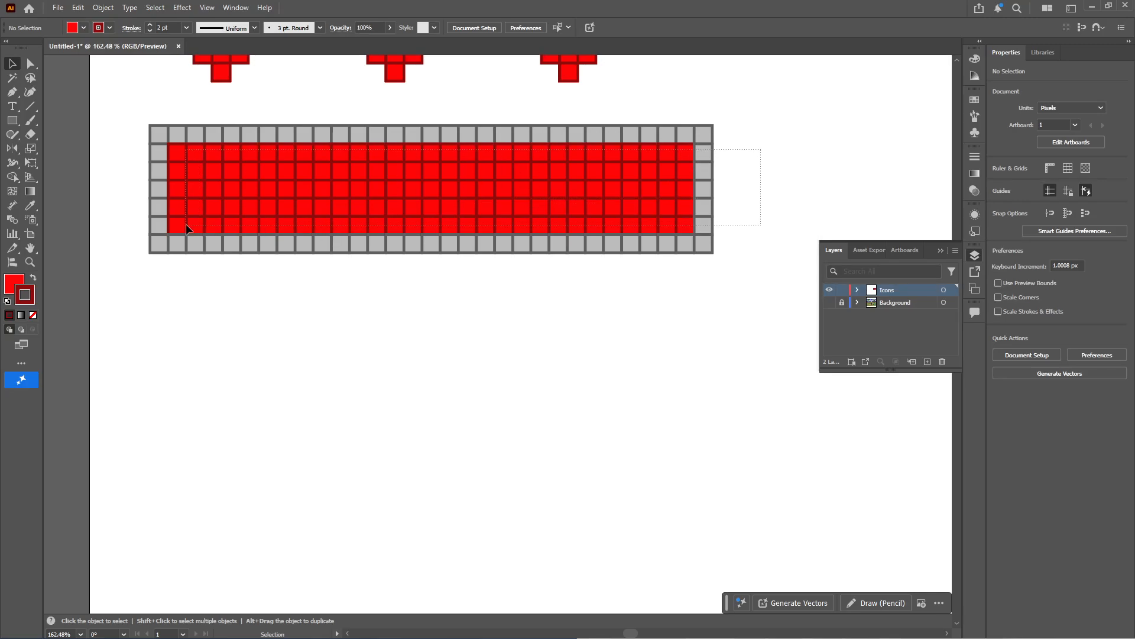
# Select only the red squares inside the bar's gray border and fill them with bright light green
pyautogui.moveTo(181, 228); pyautogui.dragTo(182, 229)
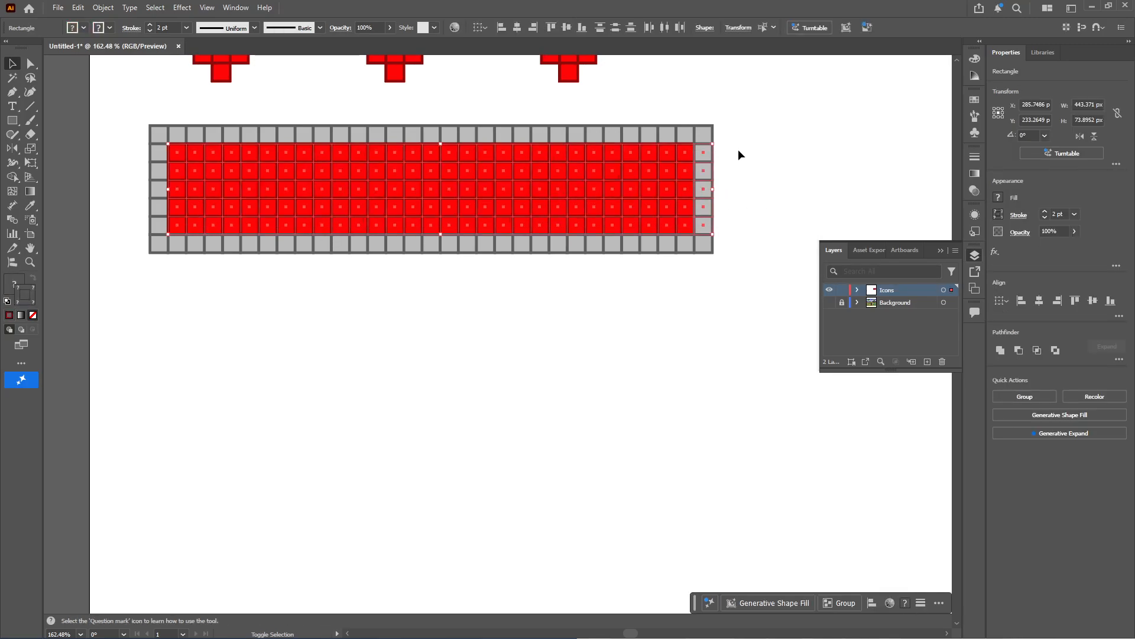
pyautogui.moveTo(708, 230); pyautogui.dragTo(707, 231)
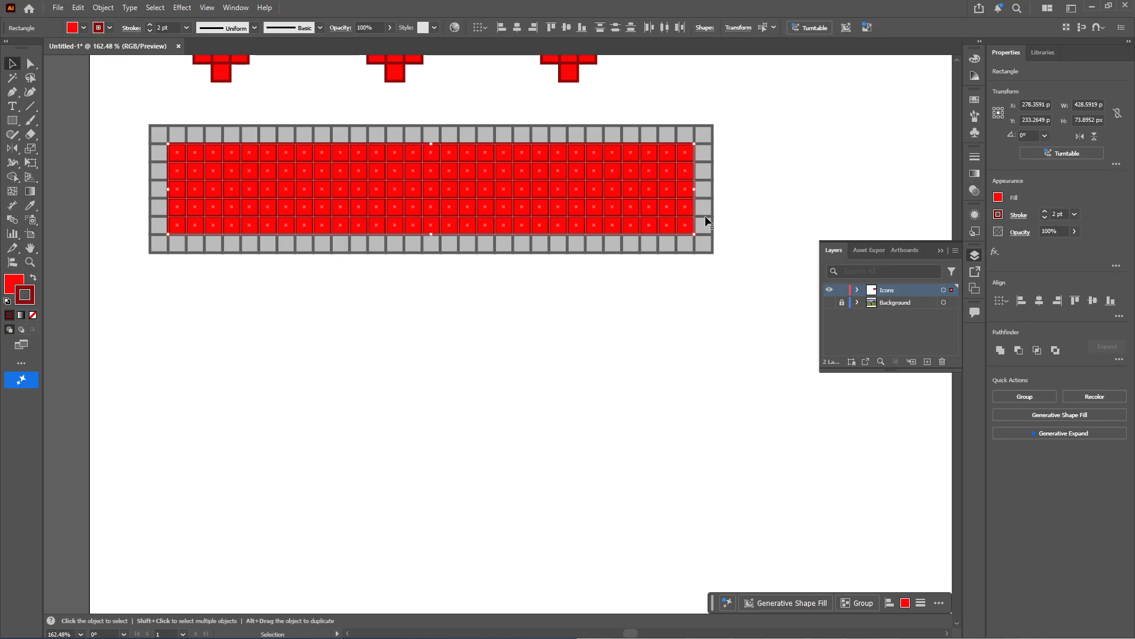
pyautogui.doubleClick(13, 286)
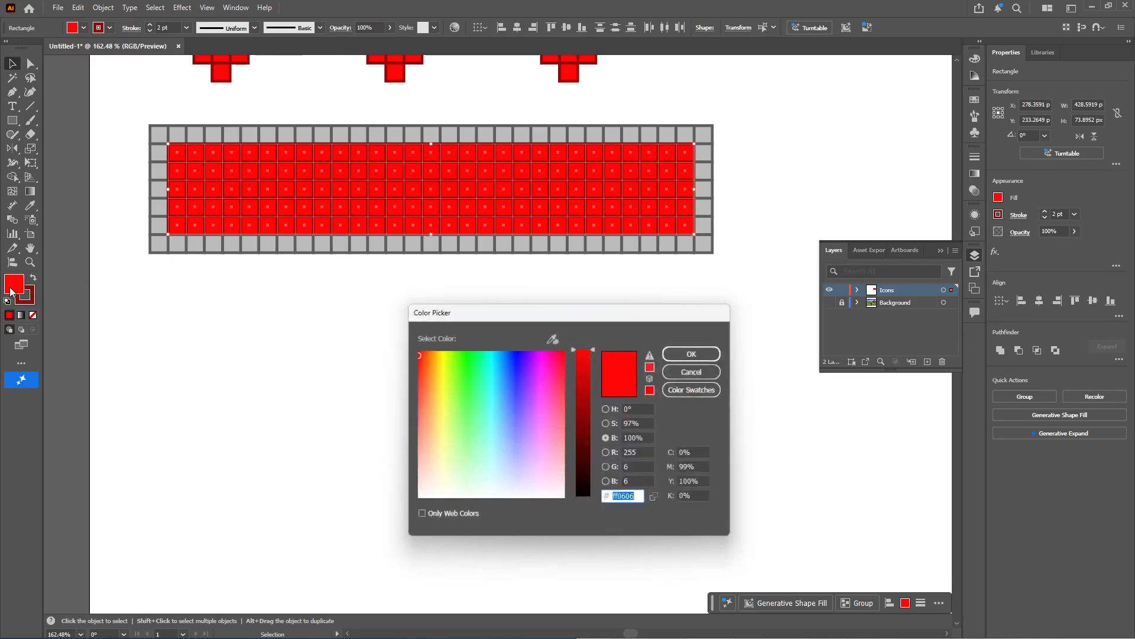
pyautogui.click(460, 404)
pyautogui.click(695, 352)
# Set the stroke color of the selected green squares to dark green 1f5633
pyautogui.doubleClick(25, 295)
pyautogui.click(475, 403)
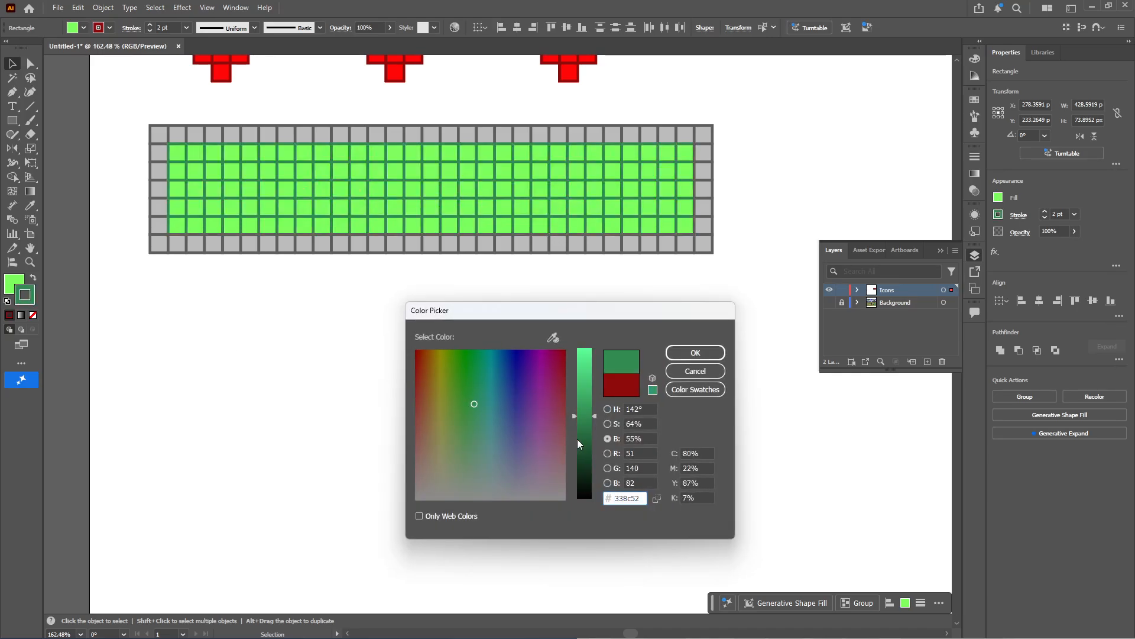
pyautogui.moveTo(578, 440); pyautogui.dragTo(584, 448)
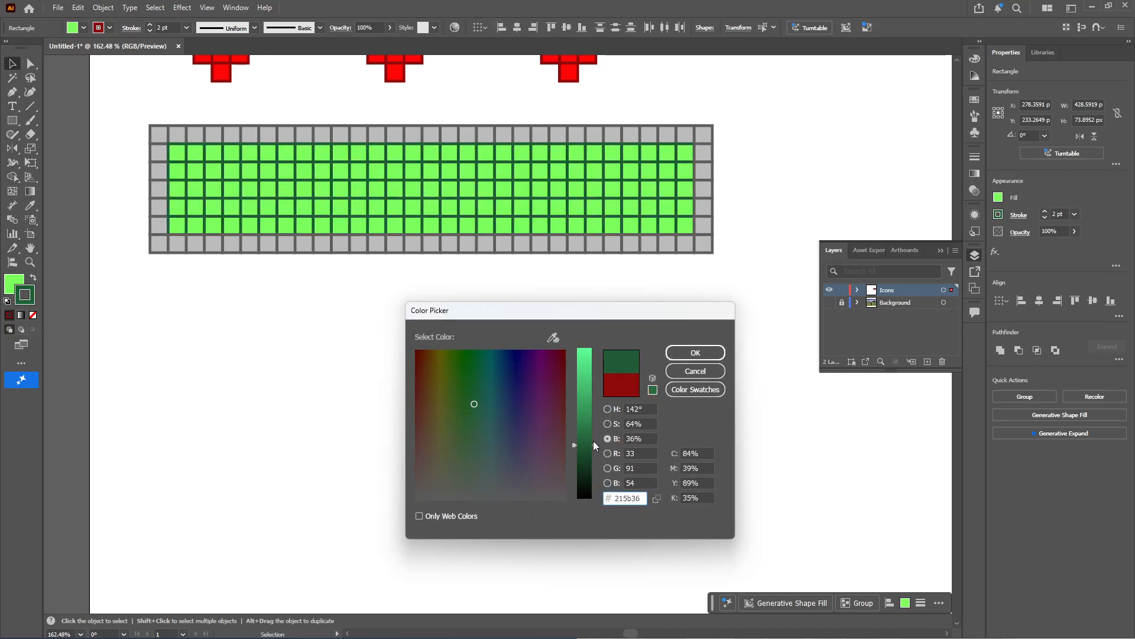
pyautogui.click(704, 353)
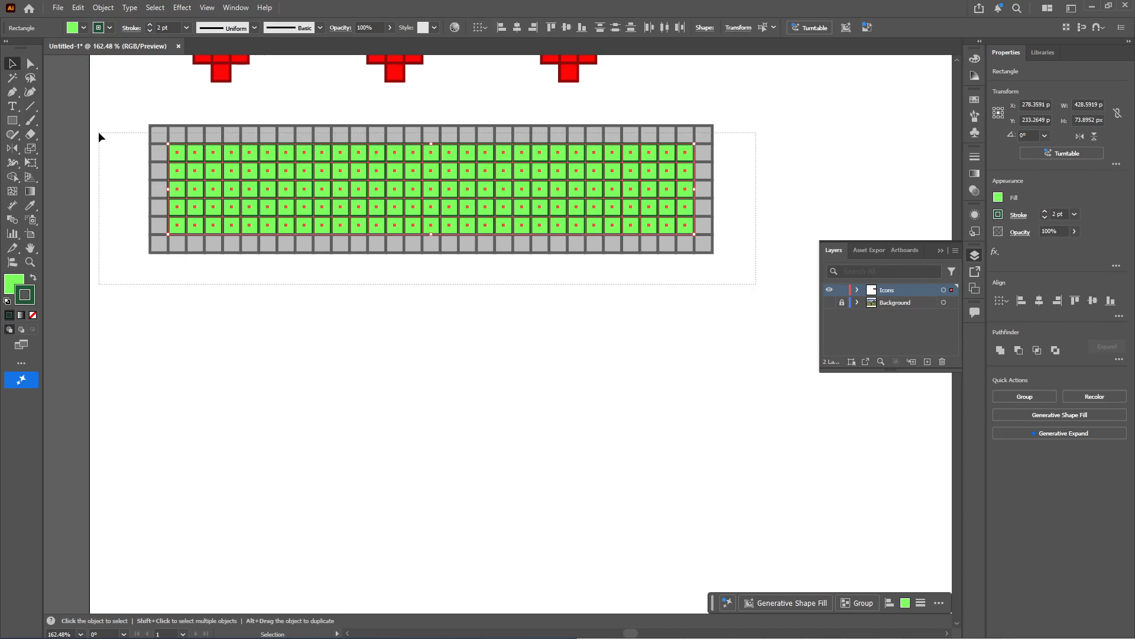
# Select all the squares of the magic bar, including the gray border, and group them into one object
pyautogui.moveTo(99, 133); pyautogui.dragTo(99, 133)
pyautogui.hotkey('ctrl', 'g')
pyautogui.click(441, 433)
pyautogui.moveTo(500, 395)
pyautogui.mouseDown()
pyautogui.moveTo(234, 373)
pyautogui.moveTo(654, 424)
pyautogui.mouseUp()
pyautogui.click(568, 320)
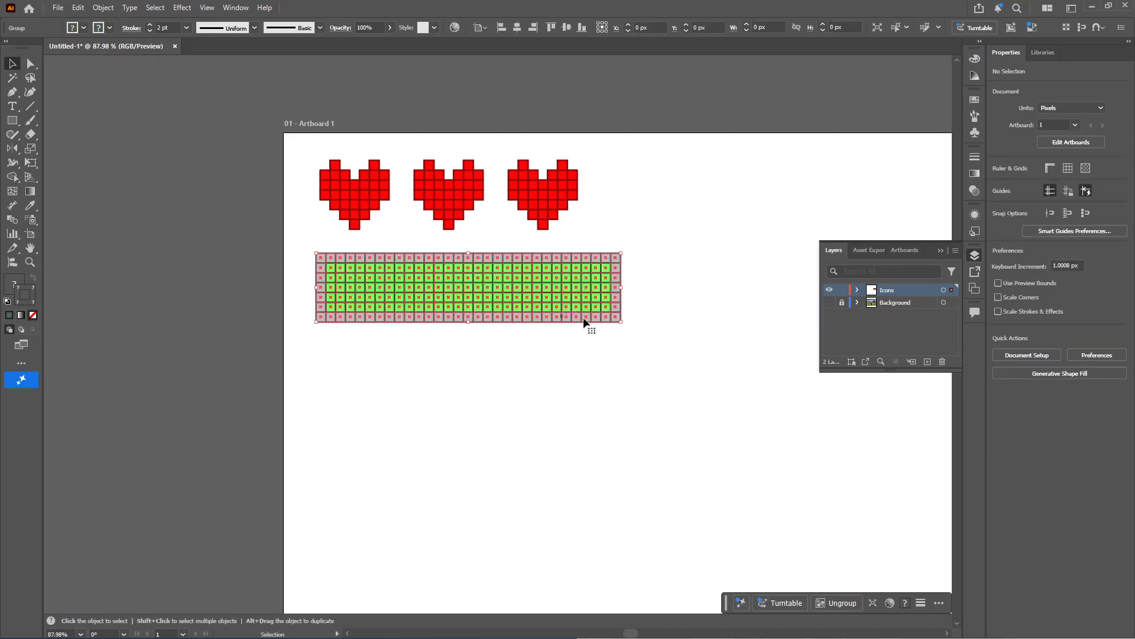
pyautogui.click(533, 142)
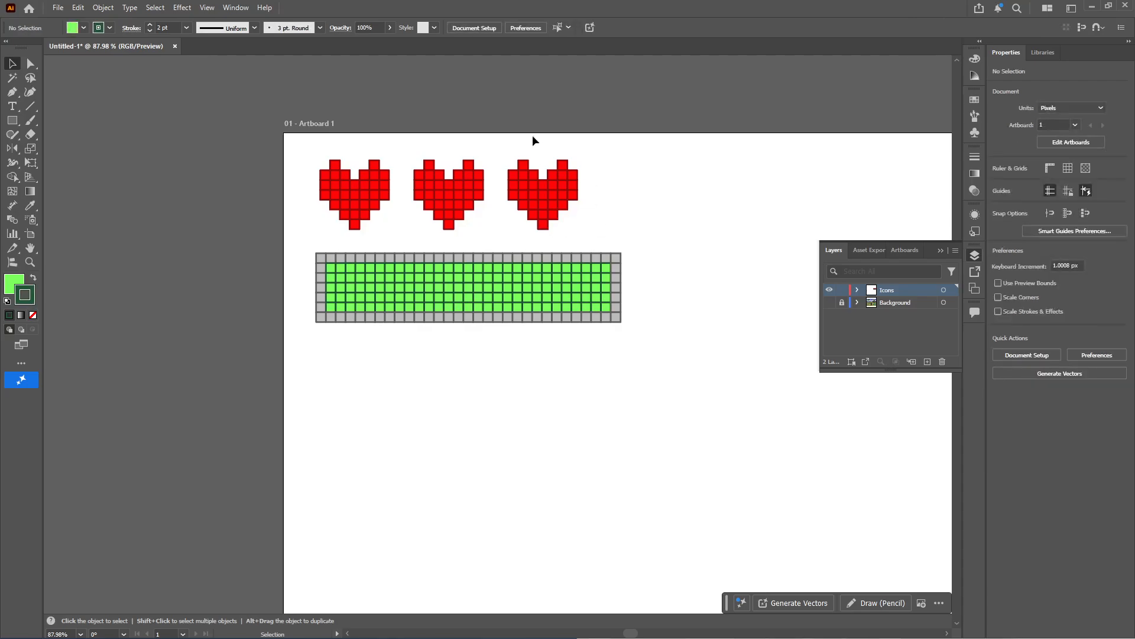
# Move the grouped magic bar from under the hearts to the artboard's lower-right corner
pyautogui.moveTo(584, 341); pyautogui.dragTo(514, 339)
pyautogui.moveTo(613, 417); pyautogui.dragTo(356, 258)
pyautogui.press('z')
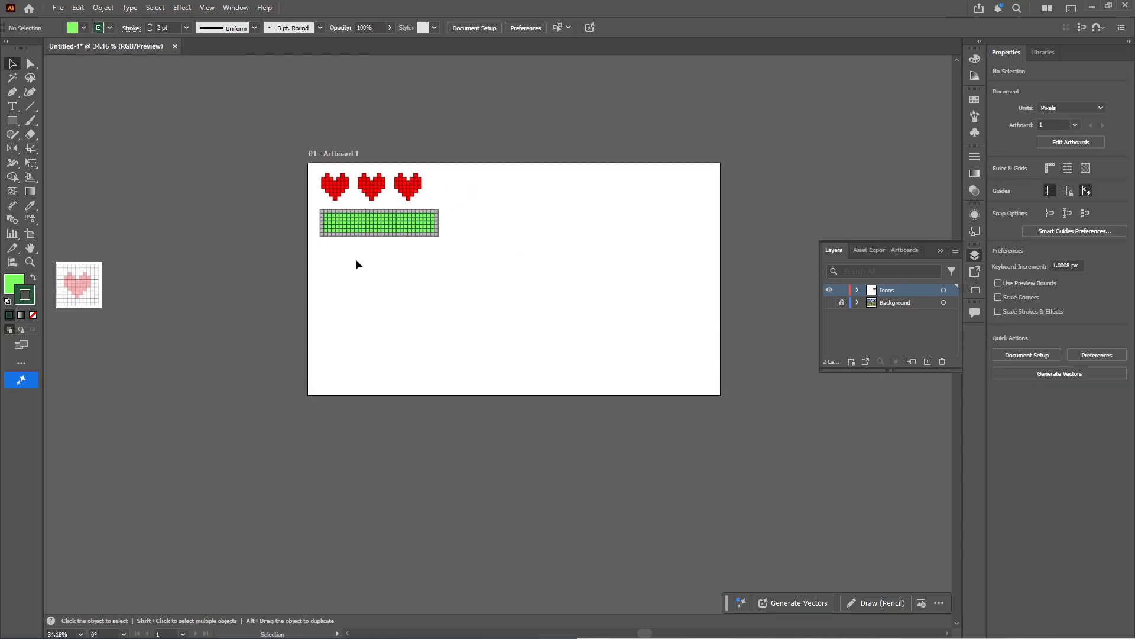
pyautogui.moveTo(705, 384); pyautogui.dragTo(669, 380)
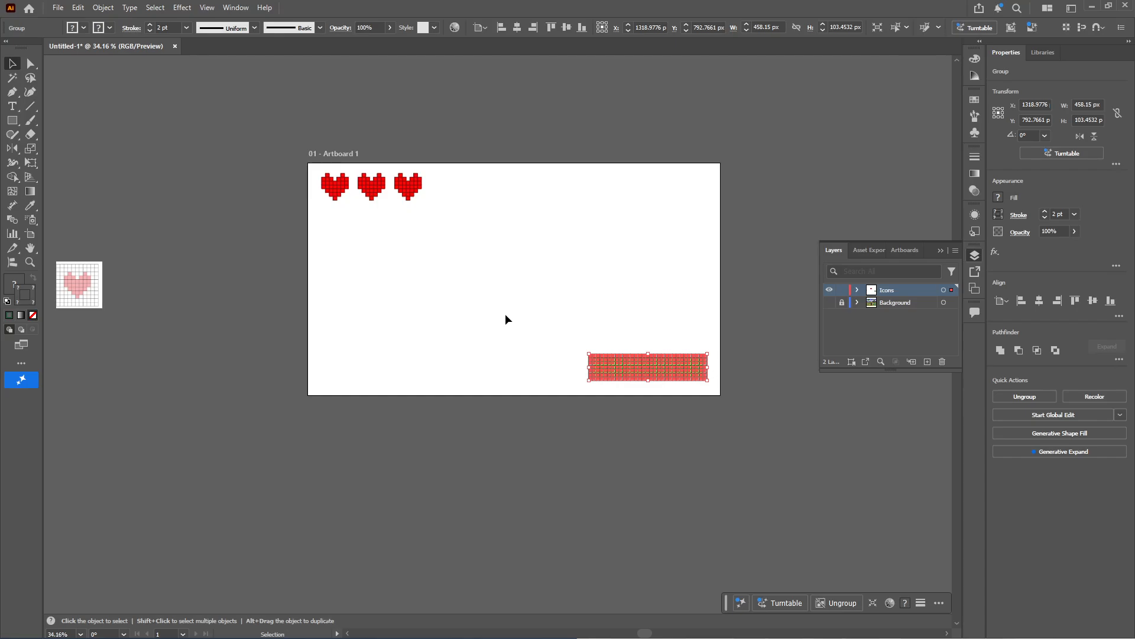
pyautogui.click(537, 493)
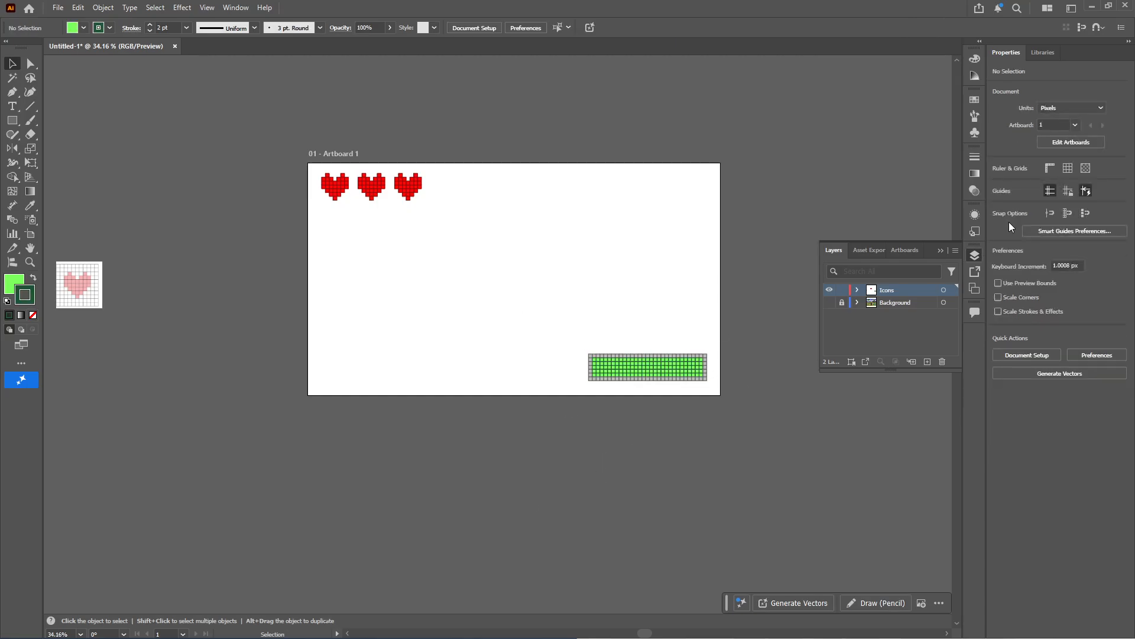
# Lock the Icons layer, add a new layer directly beneath it and rename the bottom reference layer "original image"
pyautogui.click(927, 362)
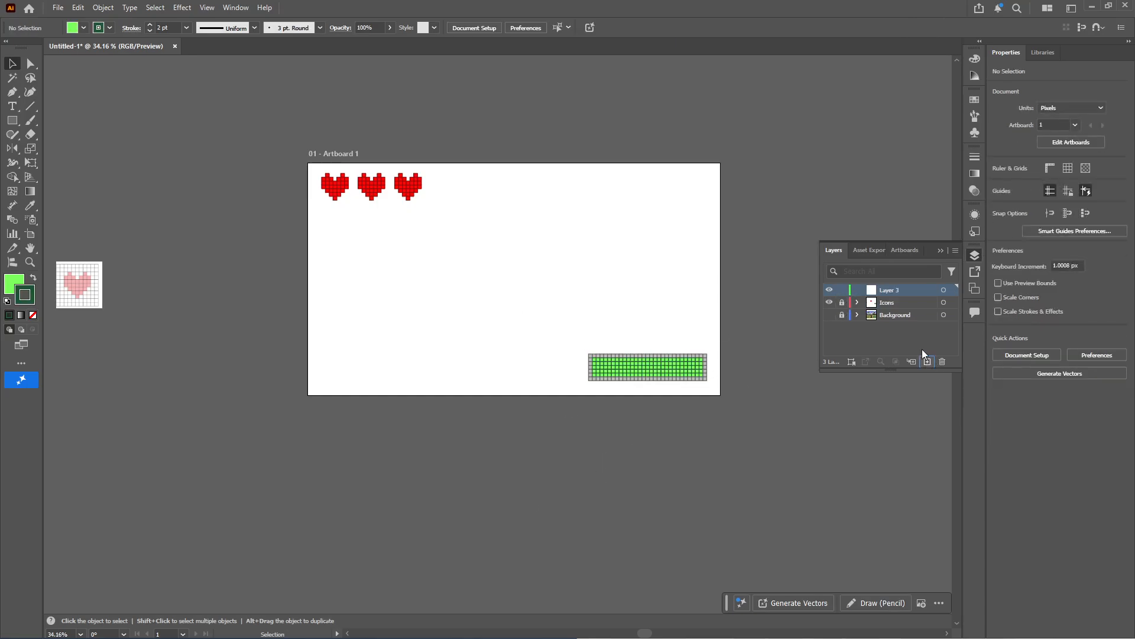
pyautogui.moveTo(890, 293); pyautogui.dragTo(892, 311)
pyautogui.doubleClick(900, 314)
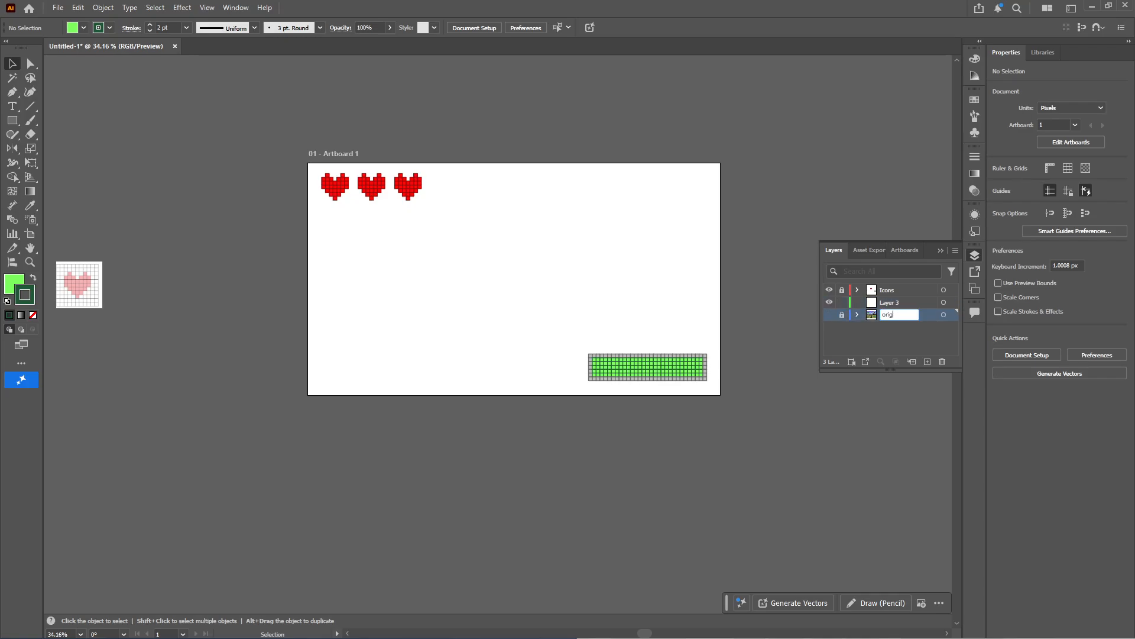
# Name the new middle layer "background"
pyautogui.doubleClick(884, 298)
pyautogui.write('background')
pyautogui.press('Return')
# Switch to Chrome and run an image search for "pixel zelda screen shot" in a new tab
pyautogui.moveTo(527, 633)
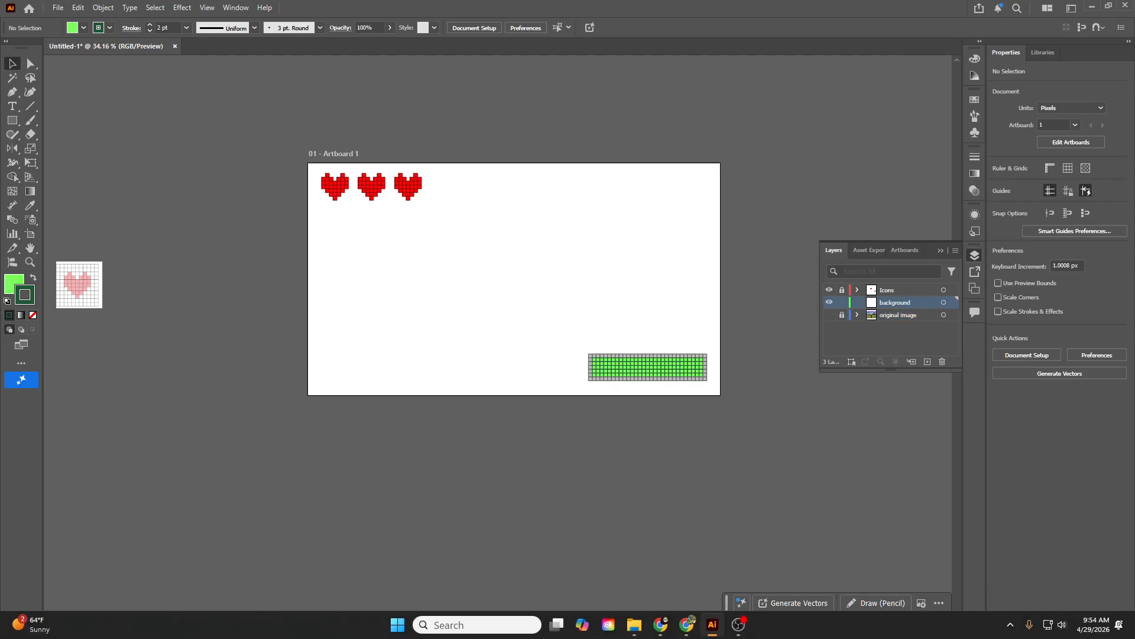
pyautogui.click(686, 631)
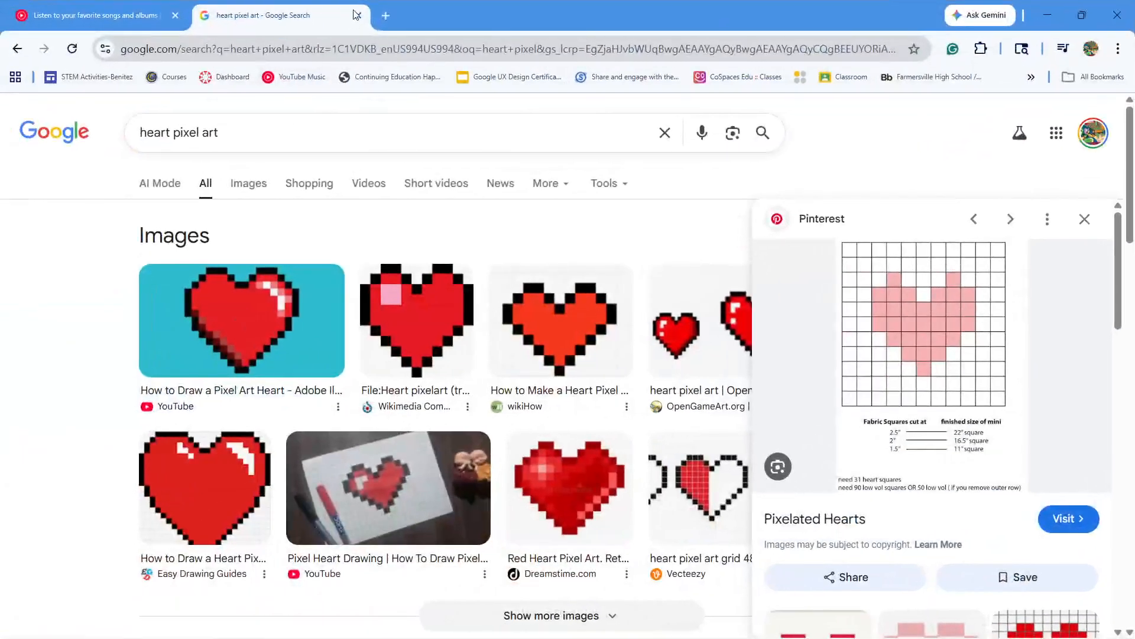
pyautogui.click(385, 15)
pyautogui.write('pixel zelda')
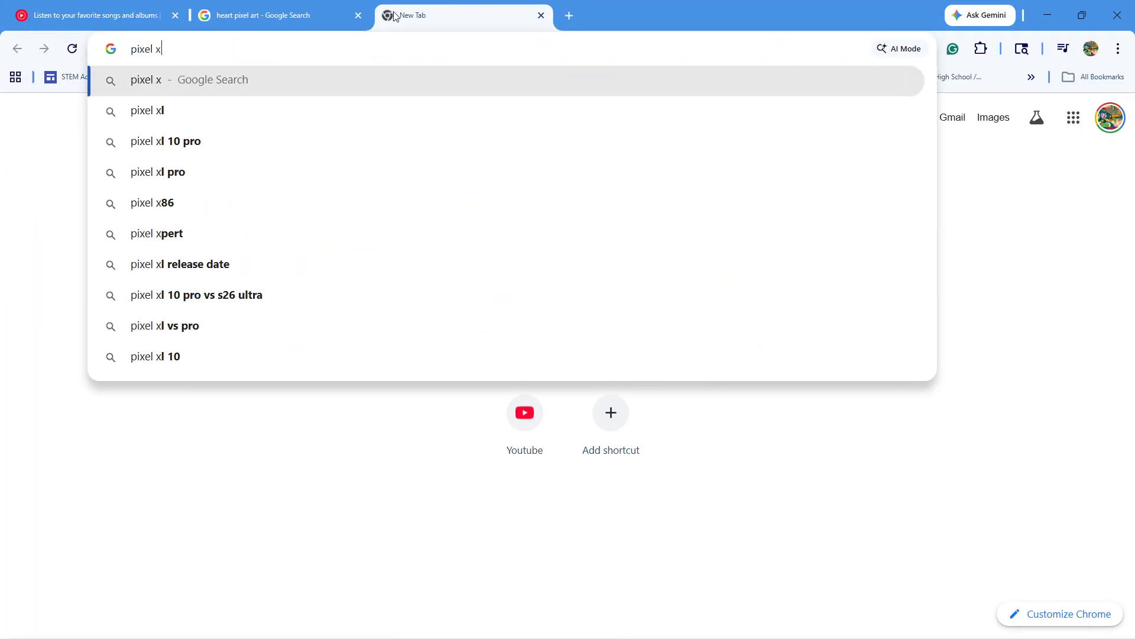
pyautogui.write(' screen shot')
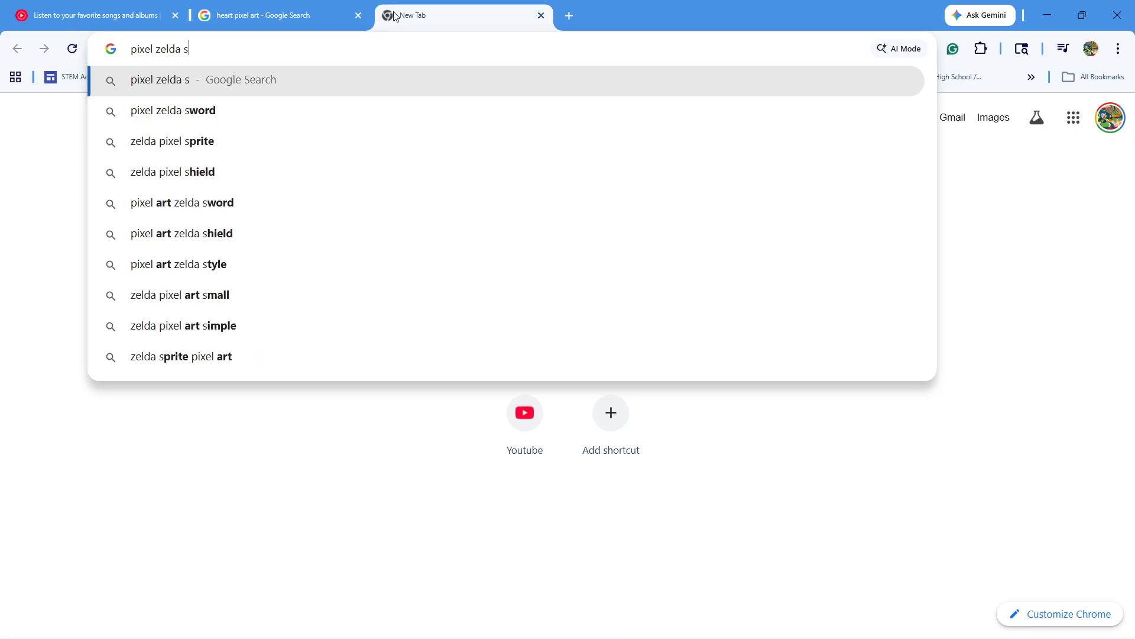
pyautogui.press('Return')
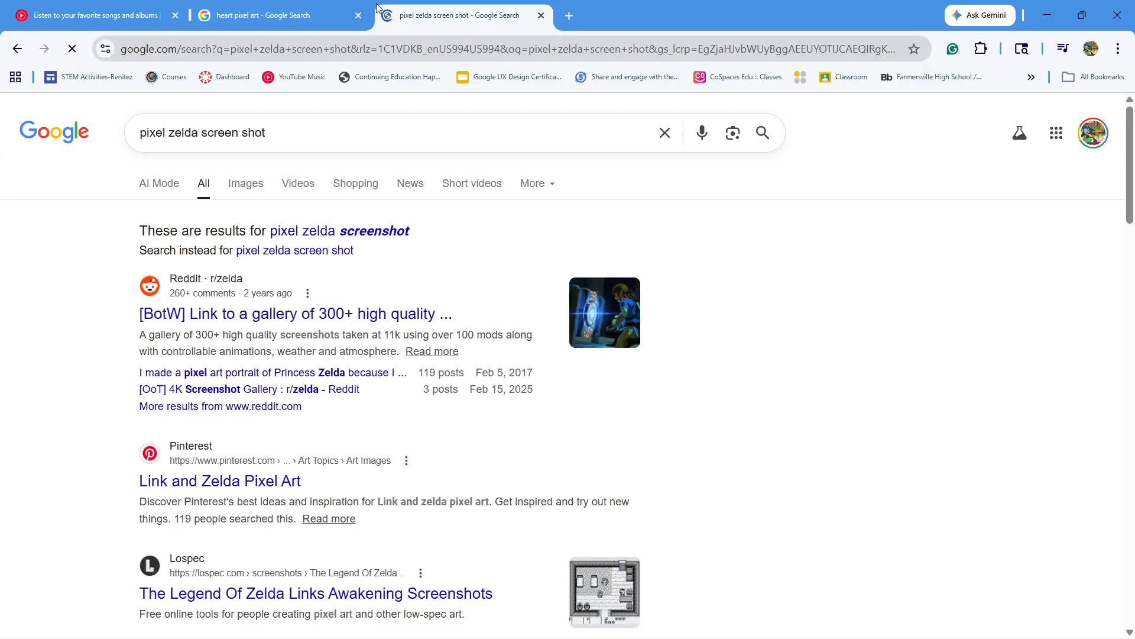
pyautogui.click(259, 181)
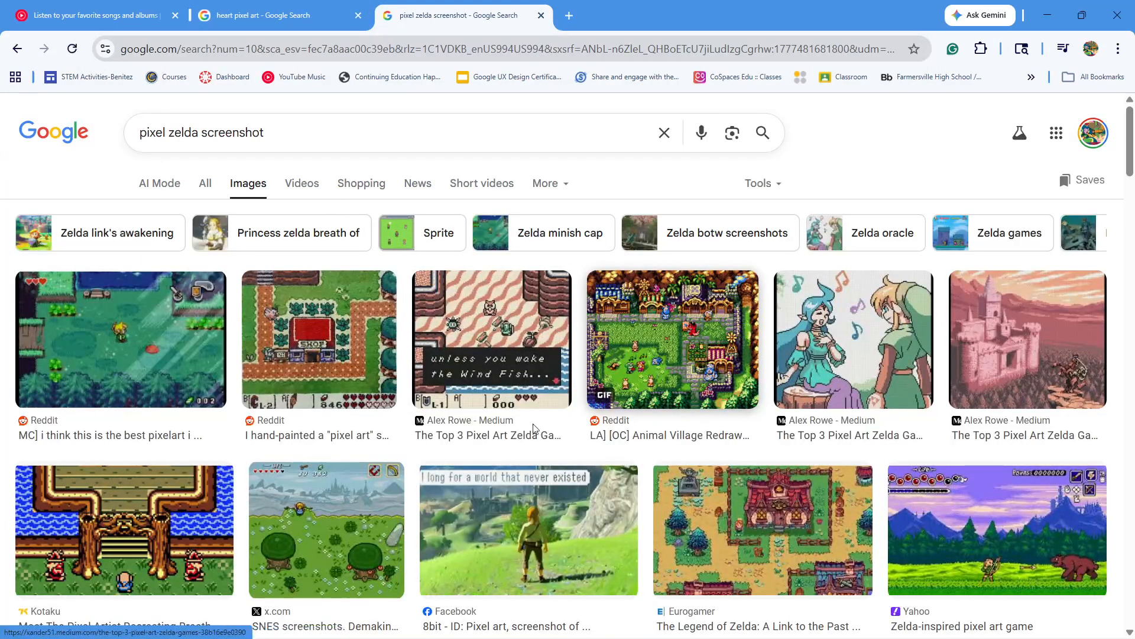
# Browse the image results and preview candidates for a pixel-art Zelda scene suitable as a background
pyautogui.click(180, 372)
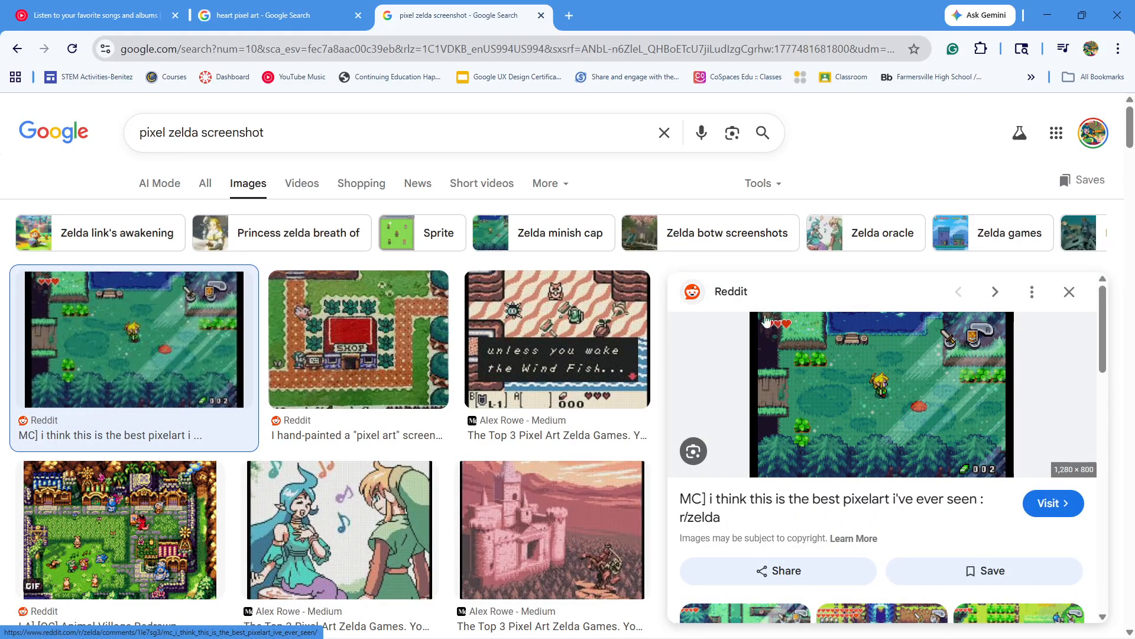
pyautogui.click(1070, 292)
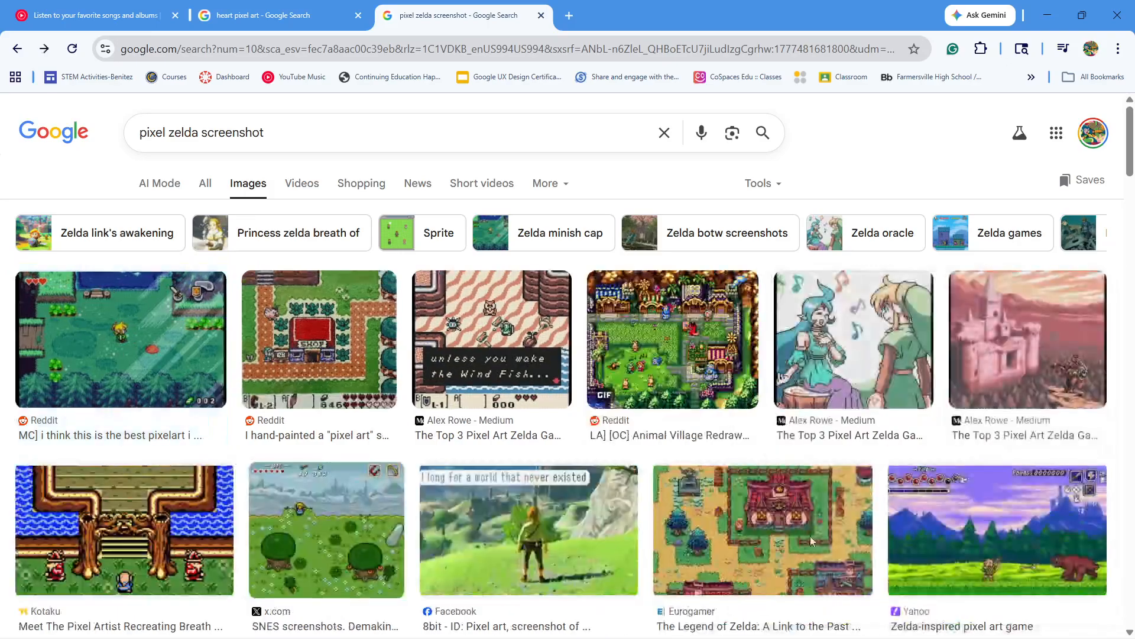
pyautogui.scroll(-2, 727, 508)
pyautogui.scroll(-2, 727, 509)
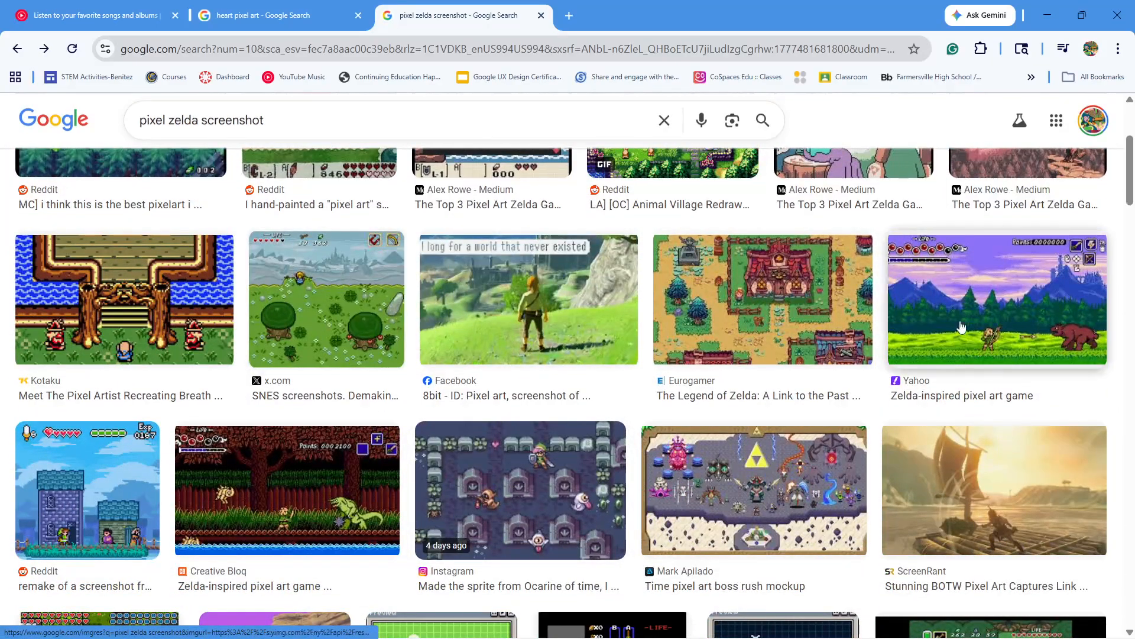
pyautogui.scroll(-3, 736, 383)
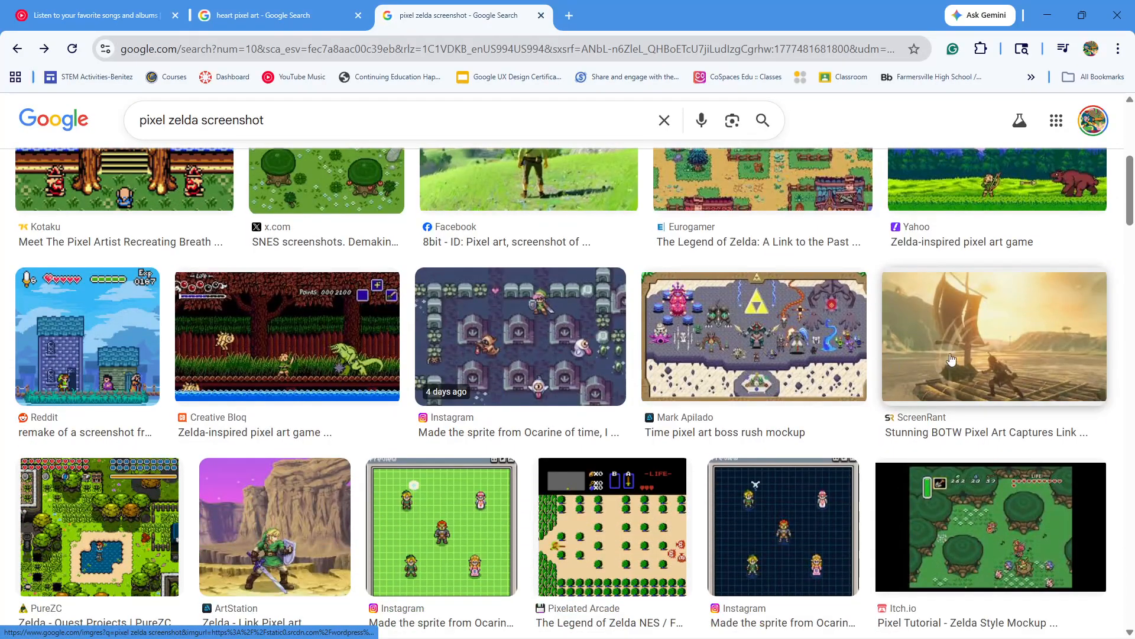
pyautogui.scroll(-3, 736, 383)
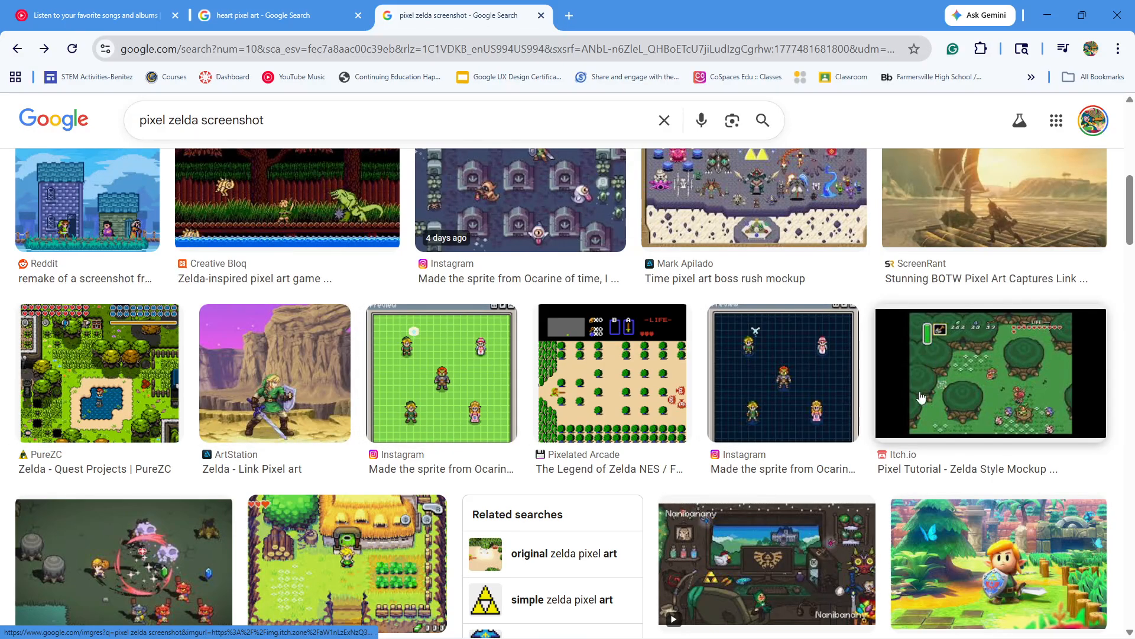
pyautogui.scroll(-6, 921, 396)
pyautogui.click(985, 233)
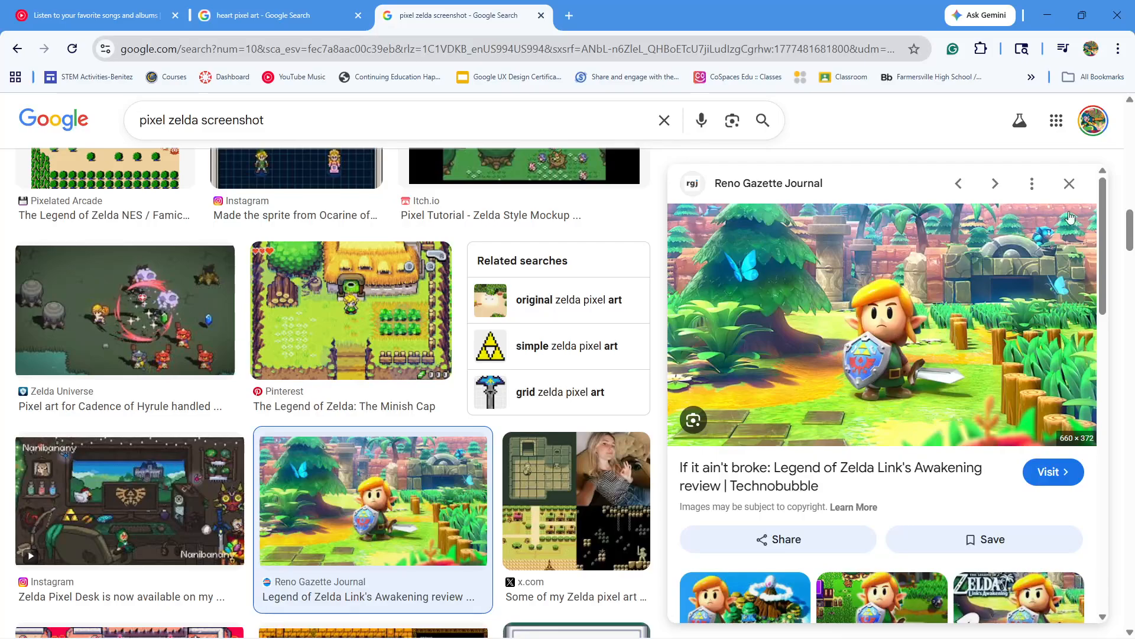
pyautogui.click(1070, 184)
pyautogui.scroll(-4, 731, 529)
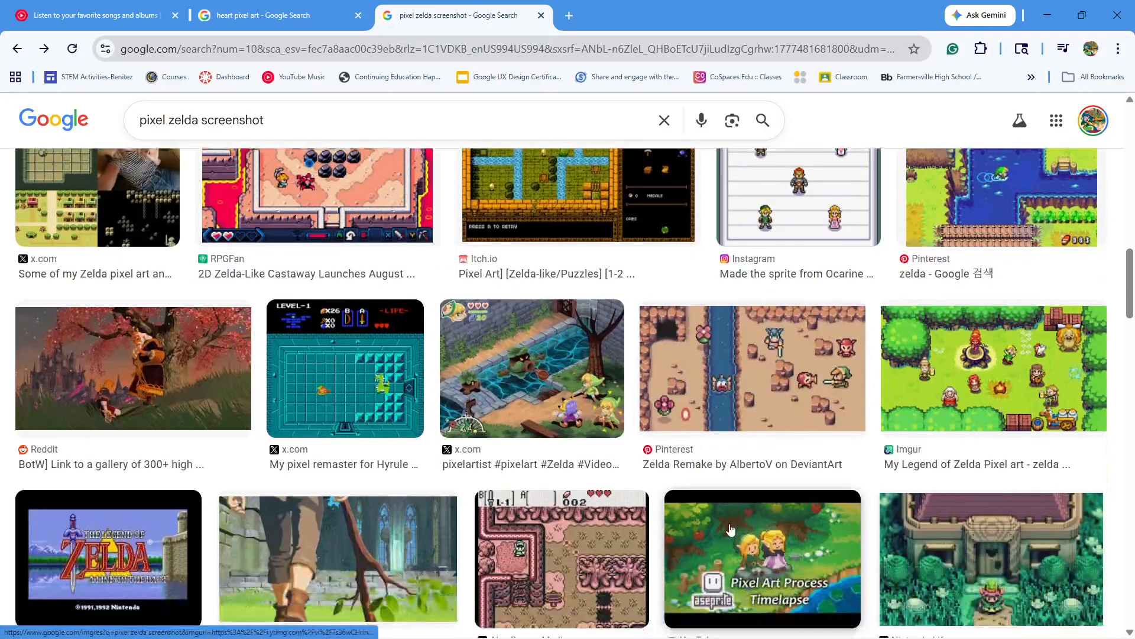
# Open the Legend of Zelda Remake desert-and-river image in its own tab and save it as a JPG file
pyautogui.click(778, 369)
pyautogui.rightClick(925, 312)
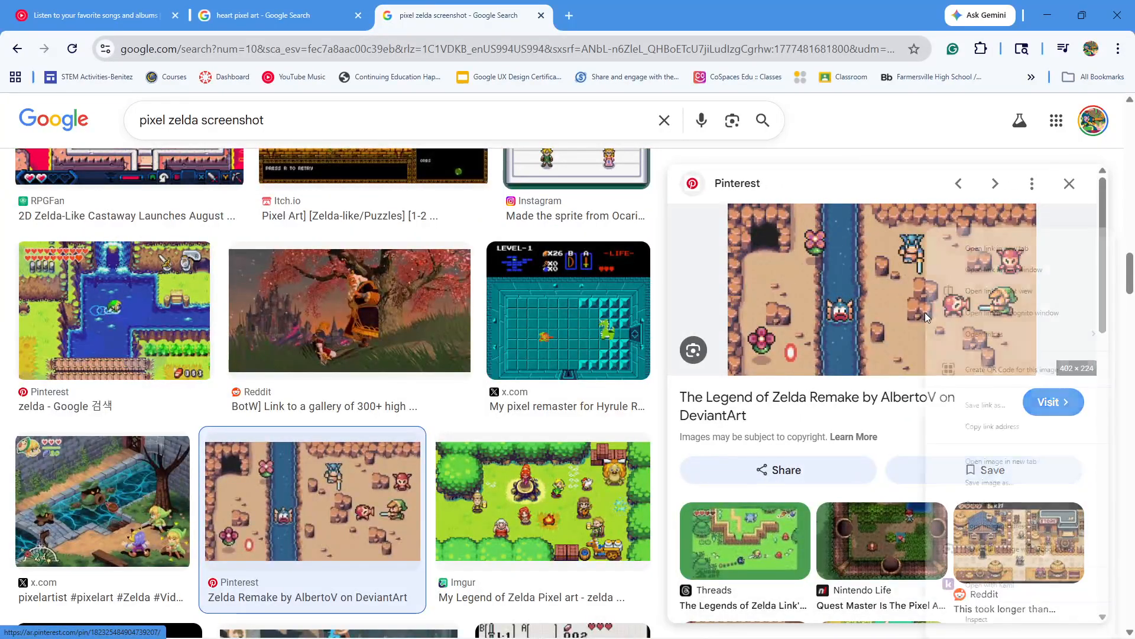
pyautogui.click(1007, 461)
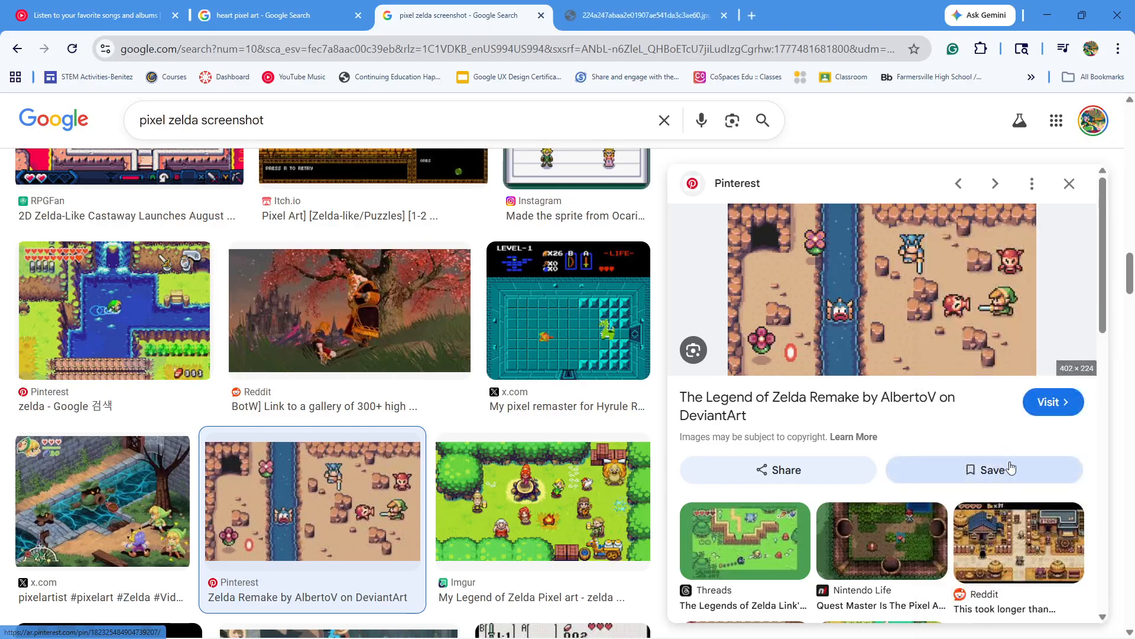
pyautogui.click(603, 7)
pyautogui.rightClick(604, 364)
pyautogui.click(678, 425)
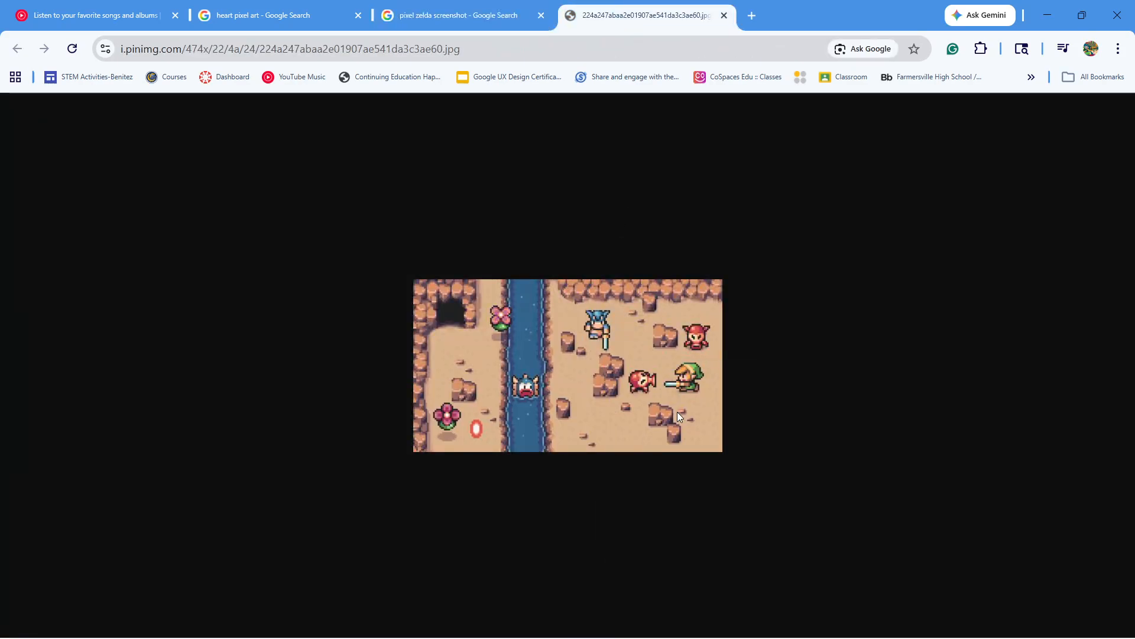
pyautogui.click(1045, 589)
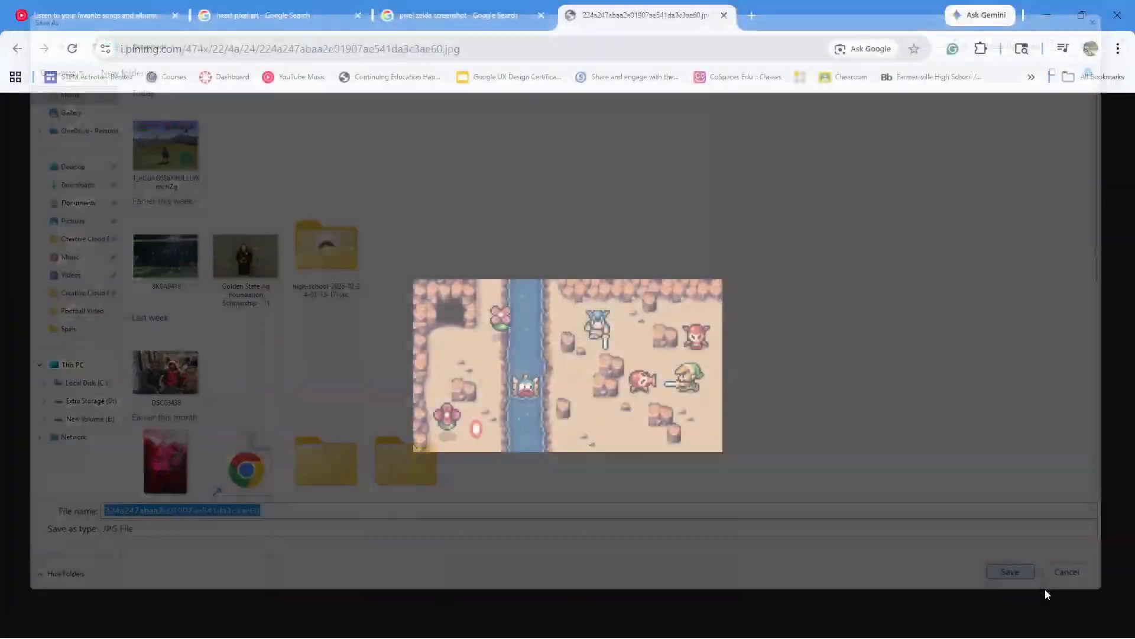
# Bring the downloaded image into Illustrator on the background layer and scale it to cover the artboard
pyautogui.moveTo(797, 3); pyautogui.dragTo(761, 301)
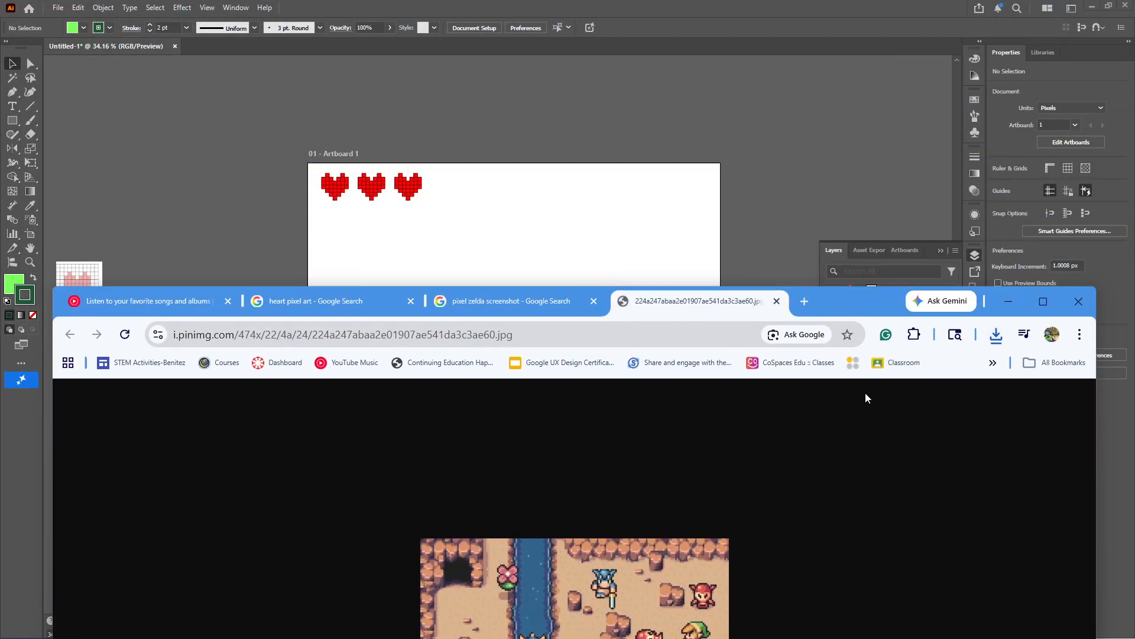
pyautogui.click(997, 334)
pyautogui.moveTo(824, 398); pyautogui.dragTo(722, 397)
pyautogui.click(755, 172)
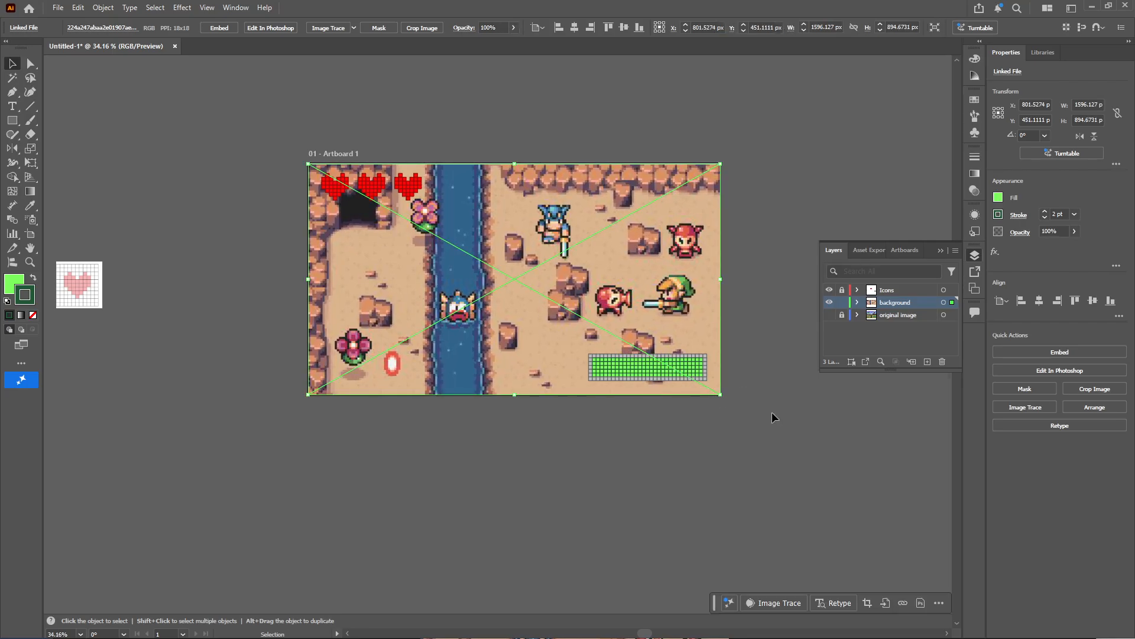
# Deselect the placed image, lock the background layer and unlock the Icons layer
pyautogui.click(773, 415)
pyautogui.scroll(3, 566, 313)
pyautogui.click(685, 399)
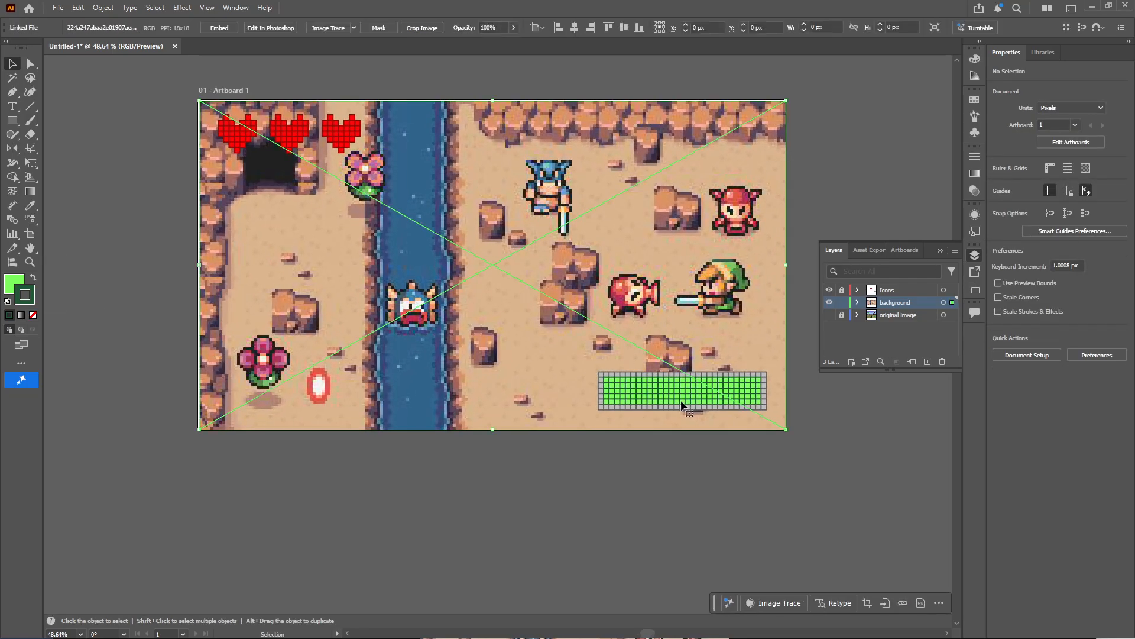
pyautogui.click(844, 303)
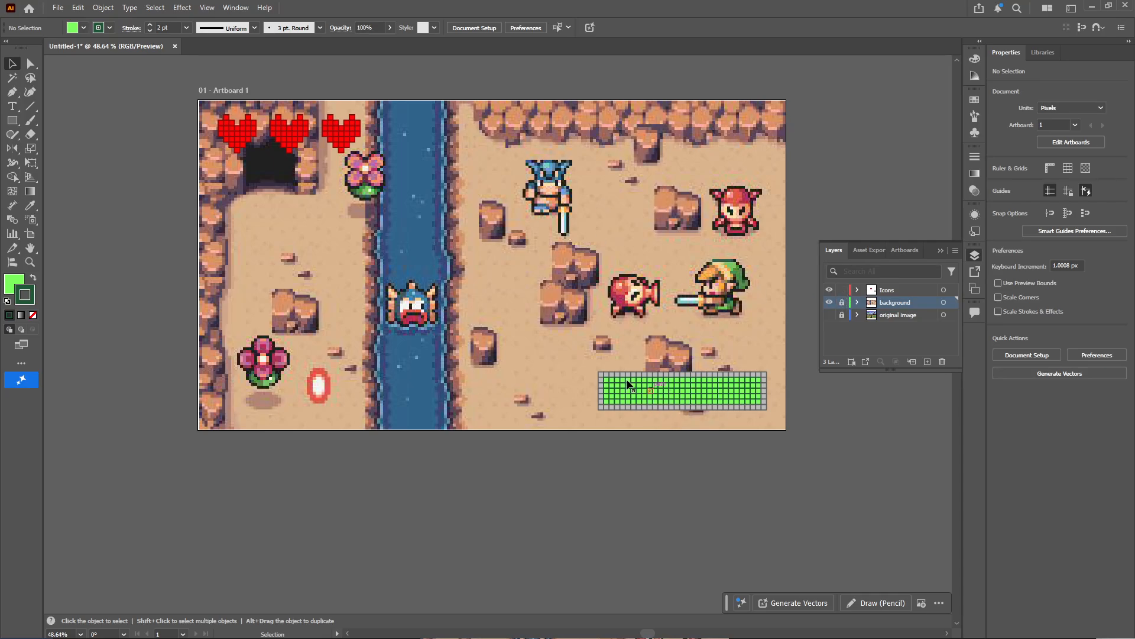
# Select the magic bar group and lower its opacity to 48%
pyautogui.press('z')
pyautogui.moveTo(763, 392); pyautogui.dragTo(809, 410)
pyautogui.click(809, 409)
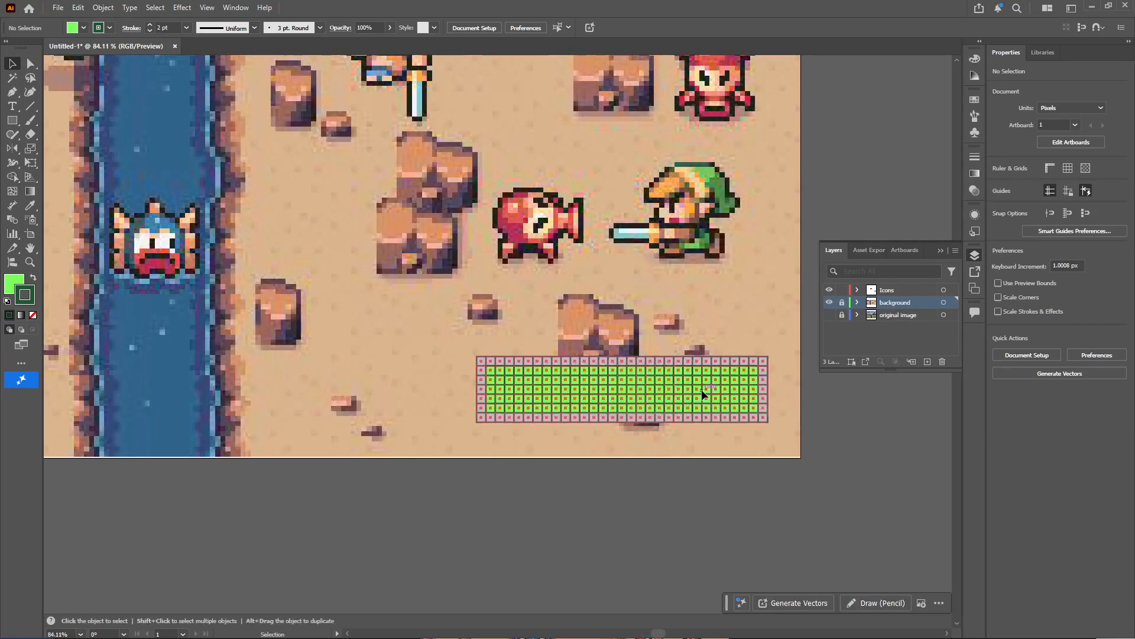
pyautogui.press('v')
pyautogui.click(704, 393)
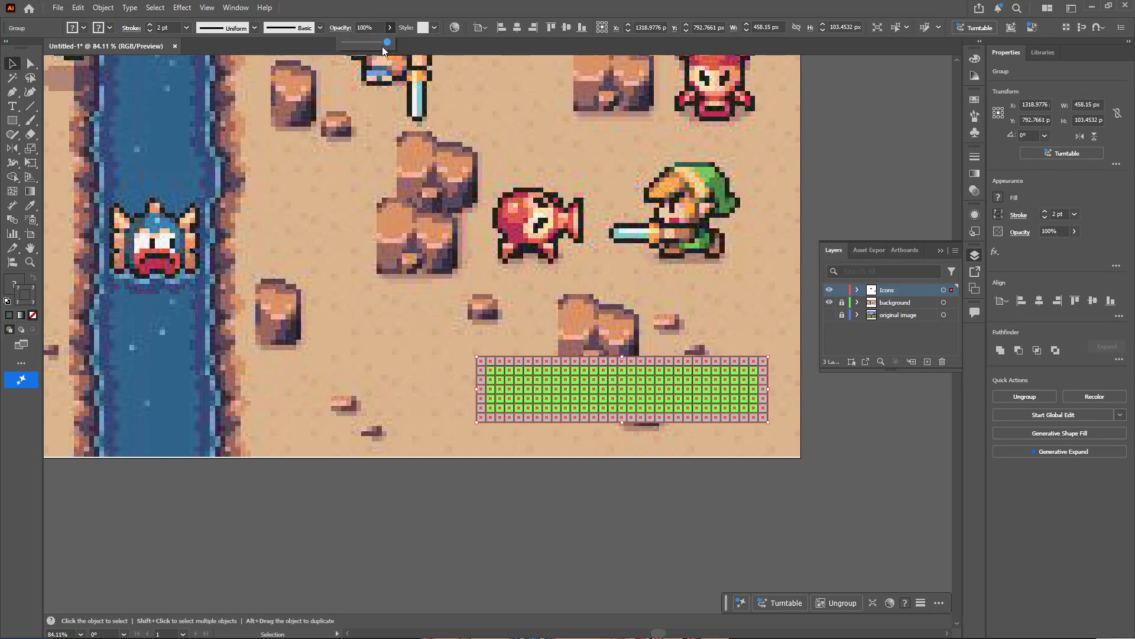
pyautogui.click(389, 28)
pyautogui.moveTo(389, 42); pyautogui.dragTo(365, 43)
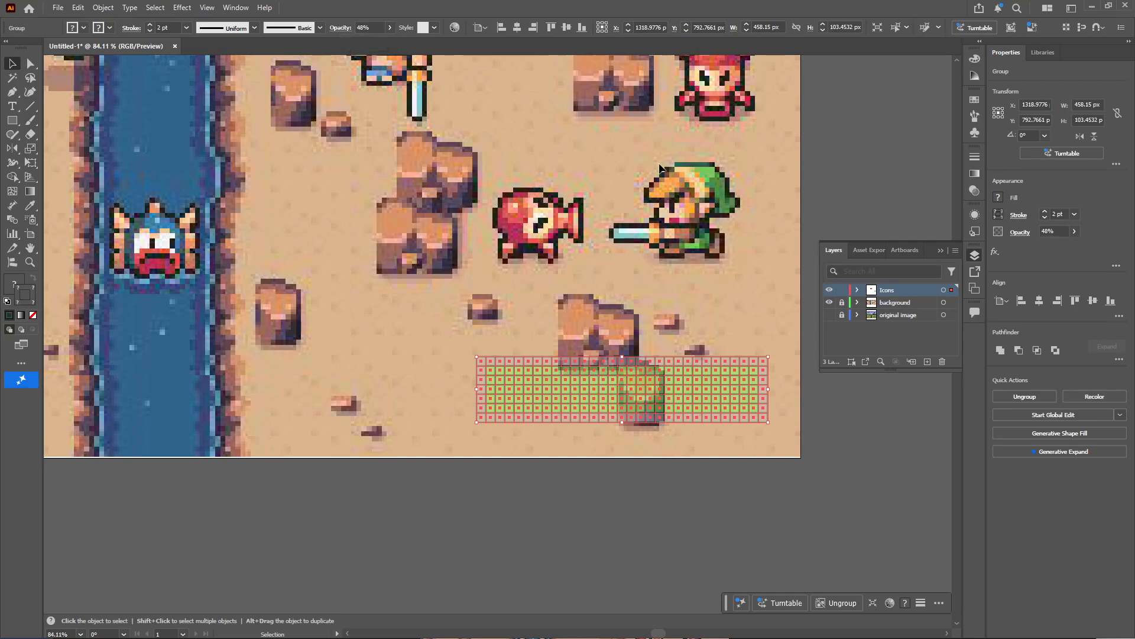
pyautogui.click(680, 463)
# Select the magic bar group, restore its opacity to 100% and deselect it
pyautogui.press('z')
pyautogui.moveTo(667, 385); pyautogui.dragTo(608, 400)
pyautogui.press('v')
pyautogui.click(609, 400)
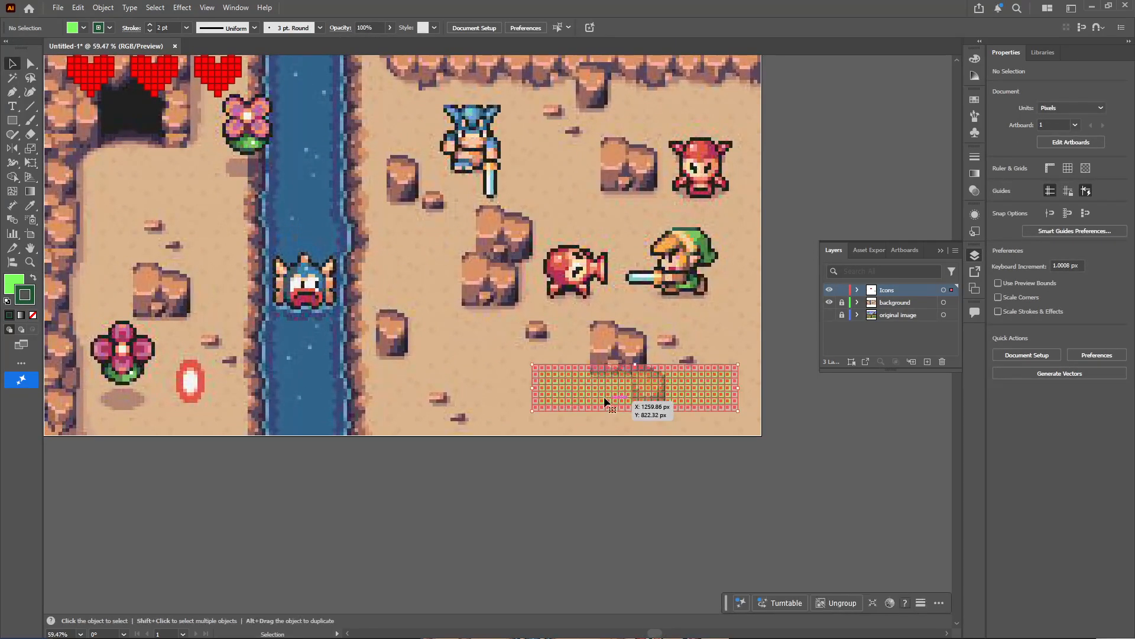
pyautogui.click(388, 29)
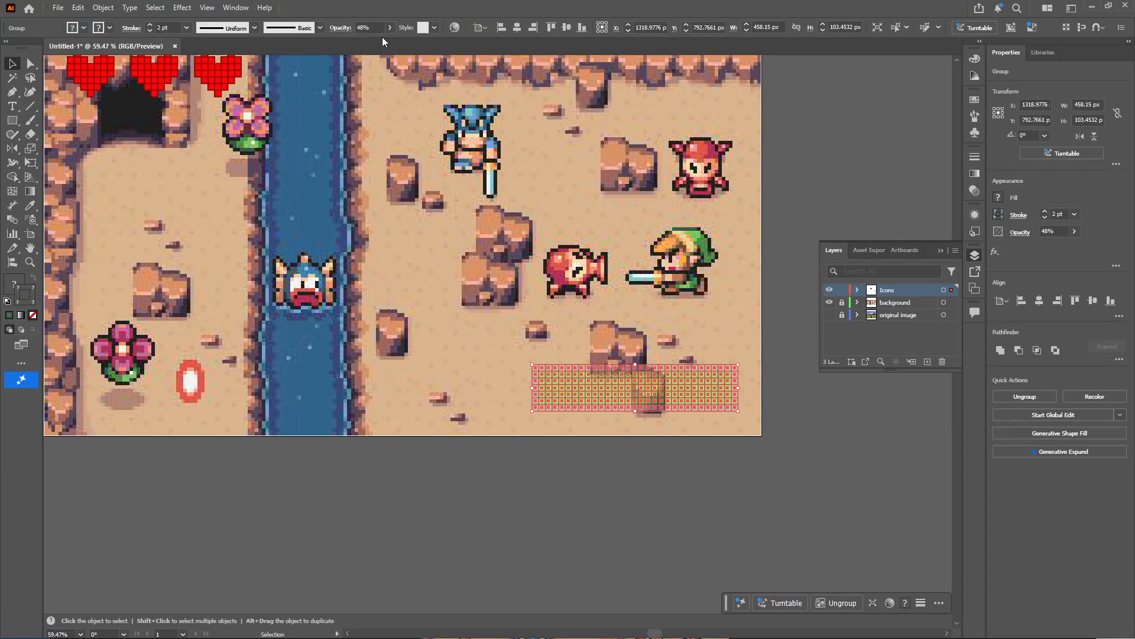
pyautogui.moveTo(366, 42); pyautogui.dragTo(435, 44)
pyautogui.click(780, 303)
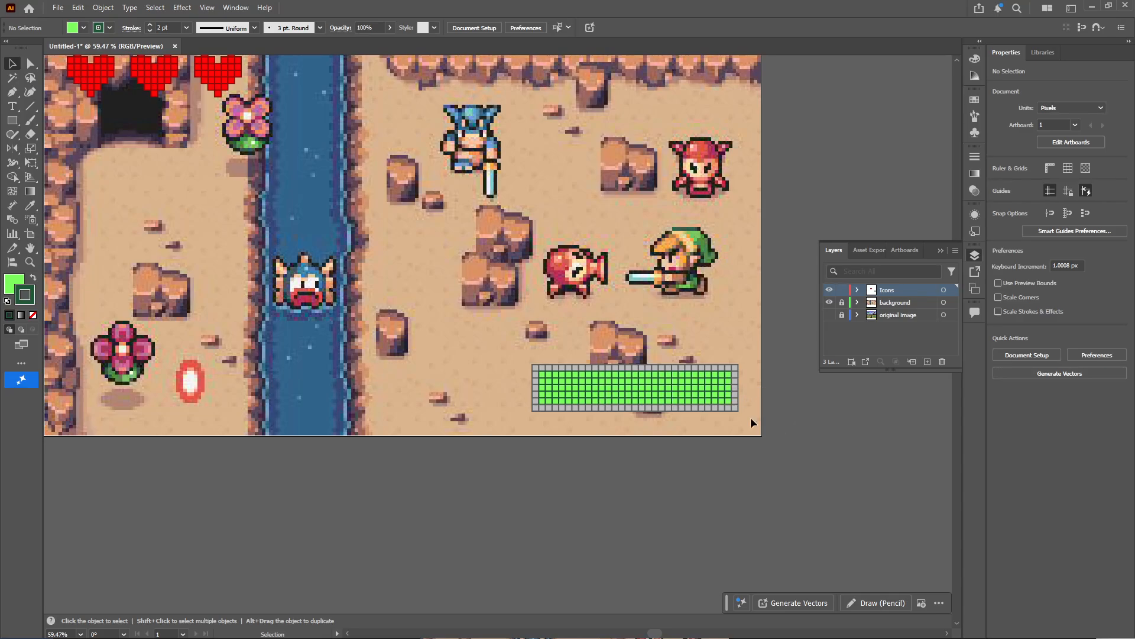
# Draw a rectangle about 476 × 129 px around the magic bar and swap its colours to a dark green fill with a light green stroke
pyautogui.hotkey('ctrl', 'space')
pyautogui.moveTo(746, 401); pyautogui.dragTo(850, 434)
pyautogui.click(12, 120)
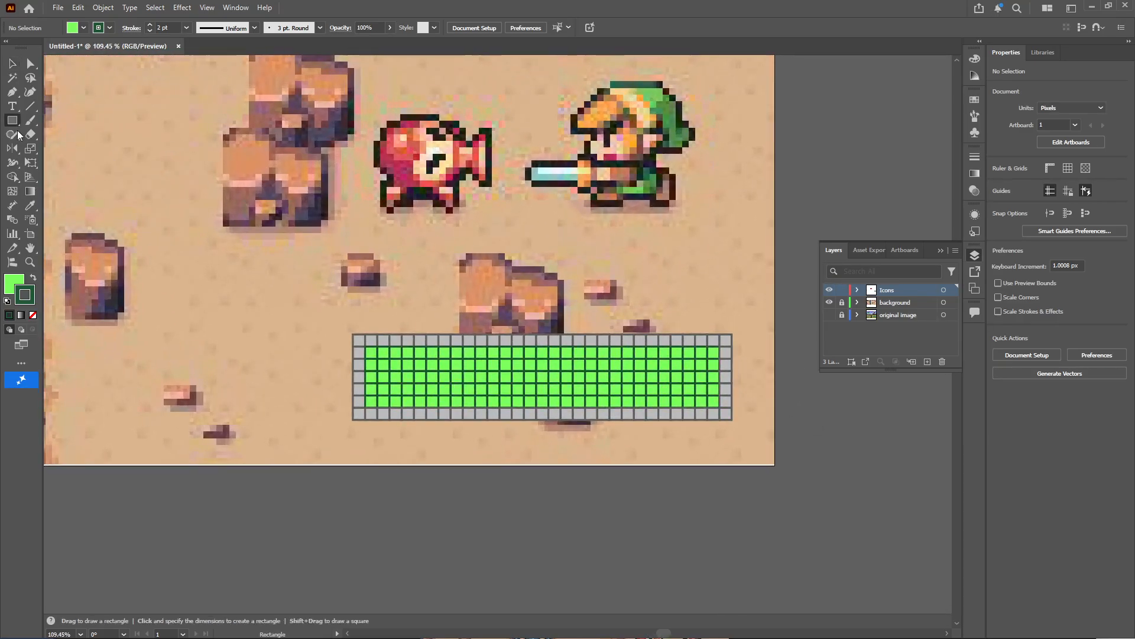
pyautogui.moveTo(347, 325)
pyautogui.mouseDown()
pyautogui.moveTo(413, 398)
pyautogui.moveTo(708, 446)
pyautogui.moveTo(741, 432)
pyautogui.mouseUp()
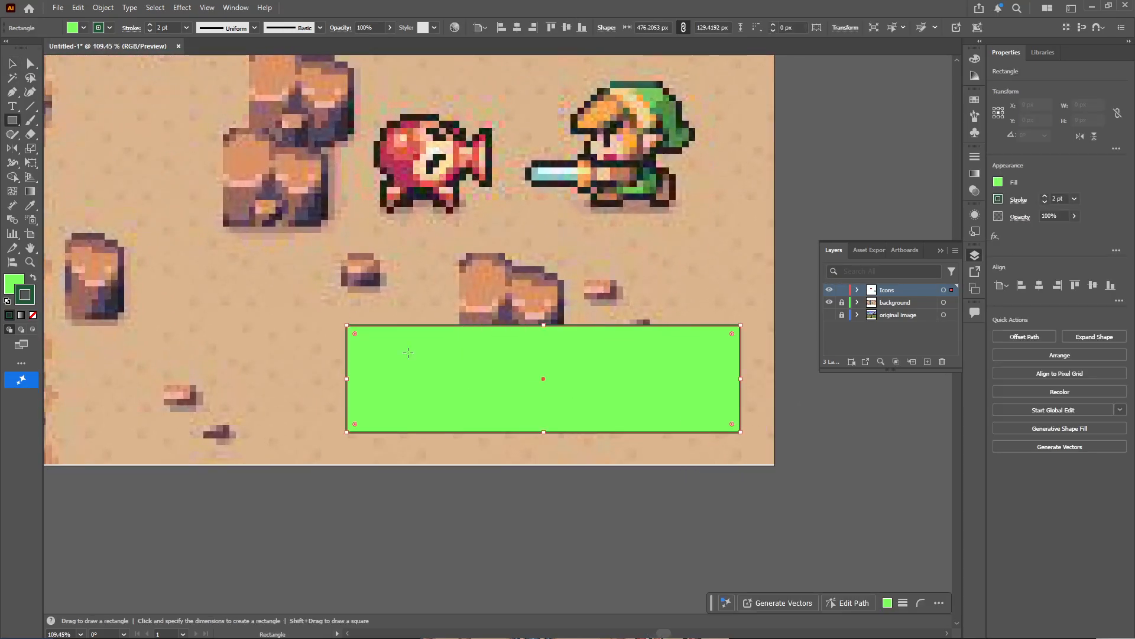
pyautogui.click(33, 278)
pyautogui.press('v')
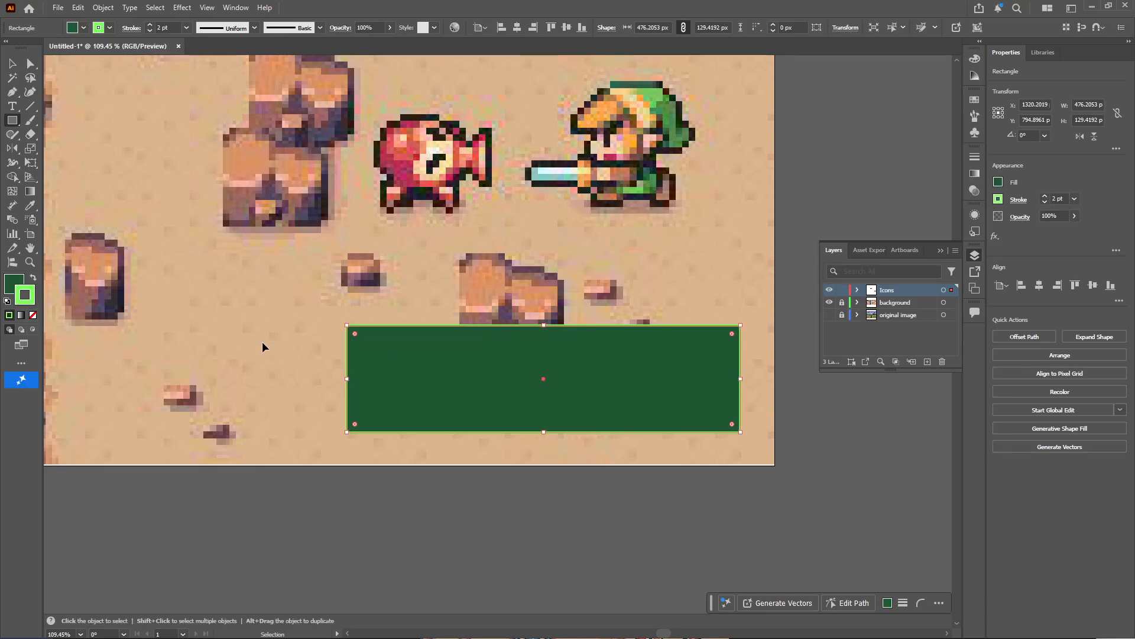
# Send the dark green rectangle behind the magic bar, nudge it slightly upward to frame the bar evenly, and deselect it
pyautogui.hotkey('ctrl', 'shift', '[')
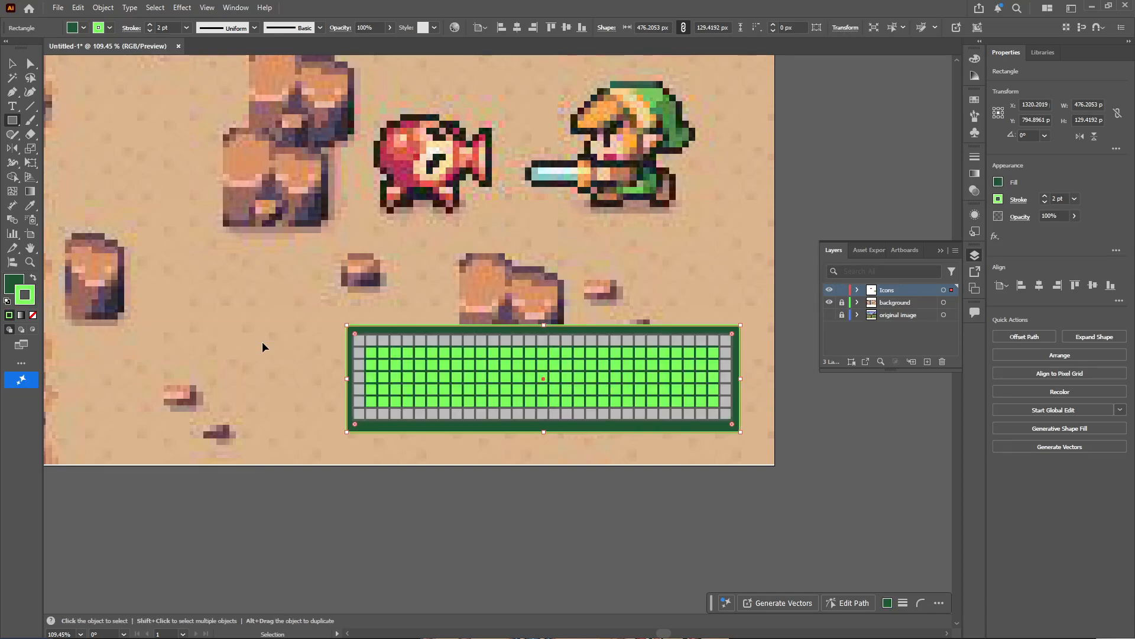
pyautogui.press('v')
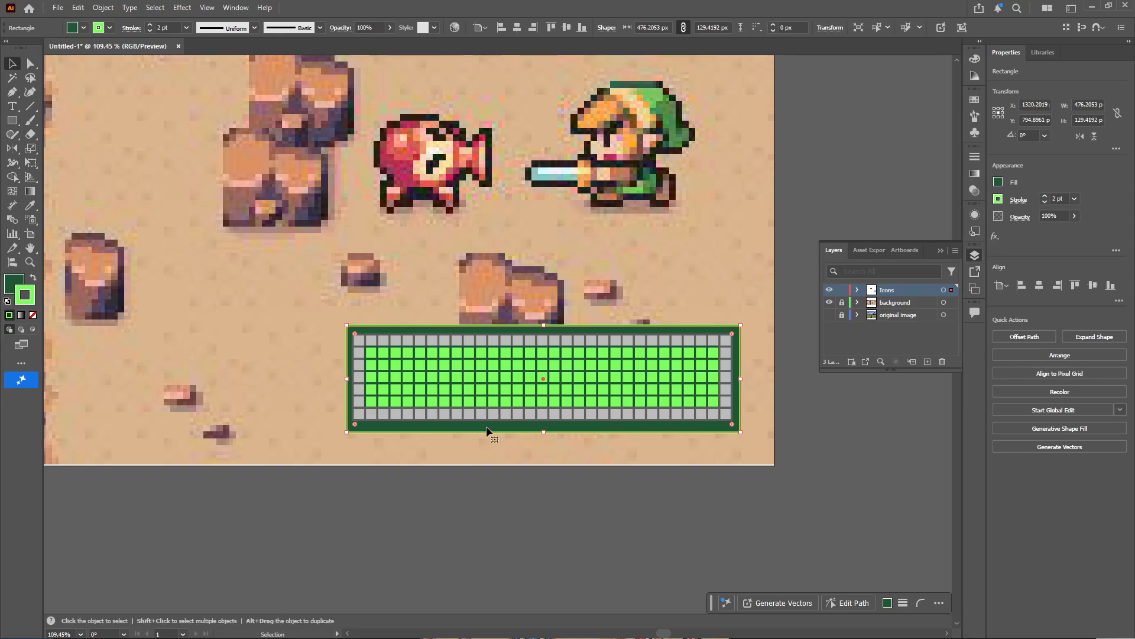
pyautogui.moveTo(488, 427); pyautogui.dragTo(488, 423)
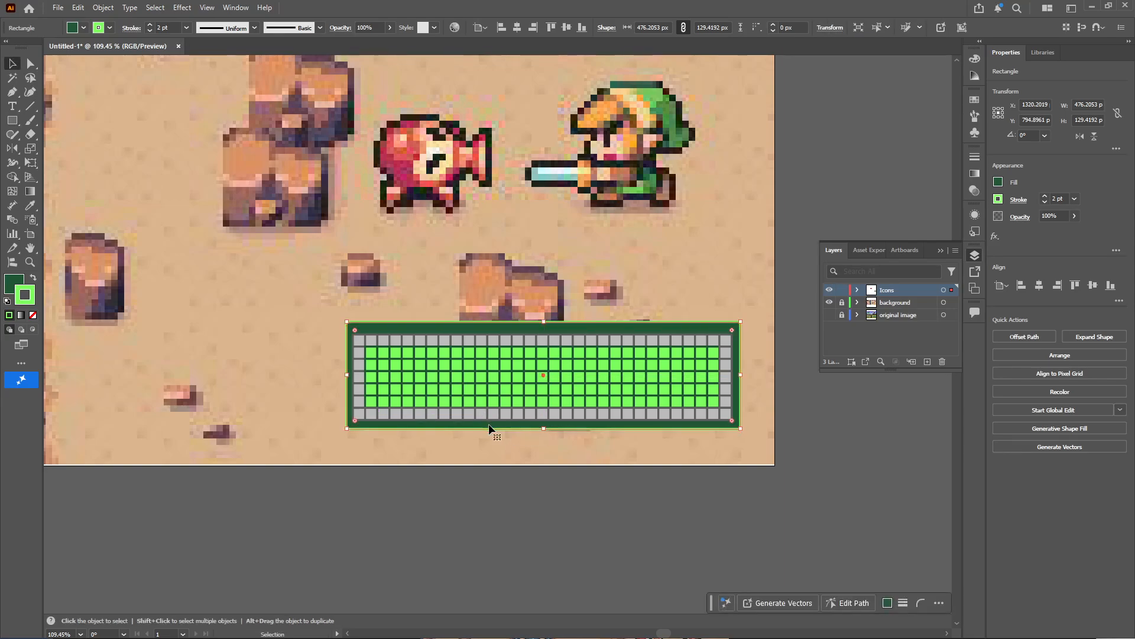
pyautogui.click(780, 135)
pyautogui.moveTo(629, 318); pyautogui.dragTo(389, 313)
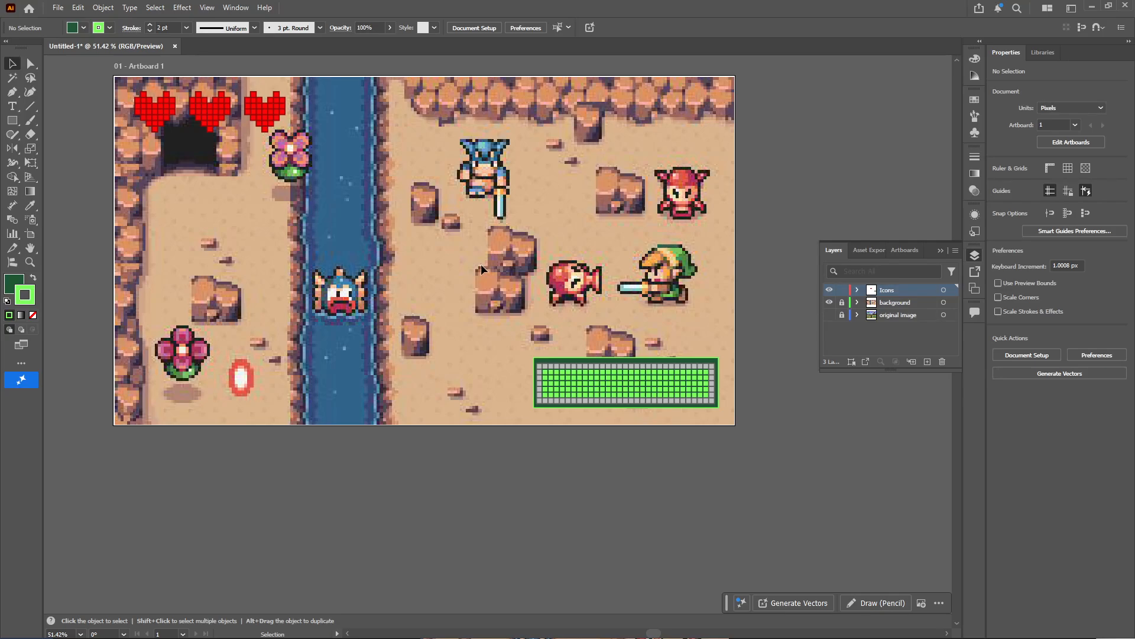
# Lock the Icons layer and unlock the background layer
pyautogui.click(829, 303)
pyautogui.click(829, 303)
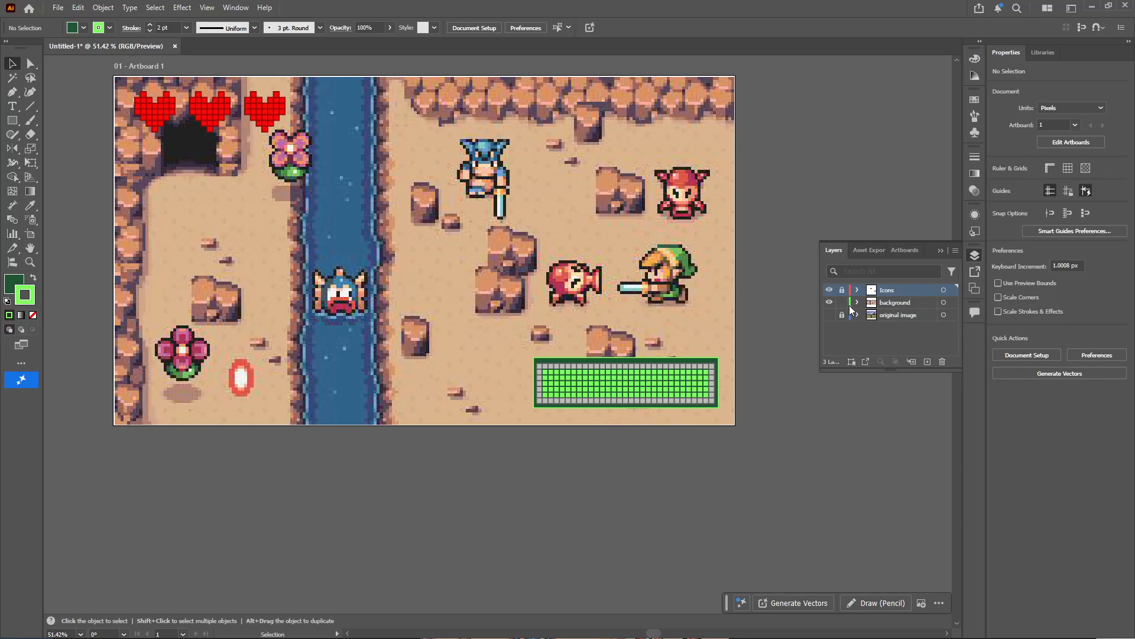